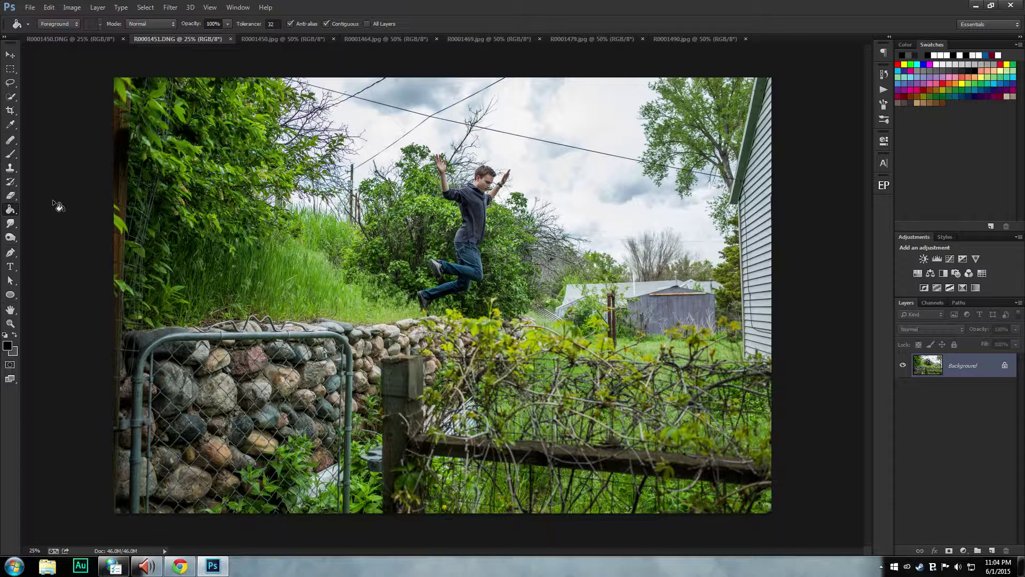
- Examine the jumping man in R0001451.DNG, from his feet above the stone wall up to his raised hands
click(10, 323)
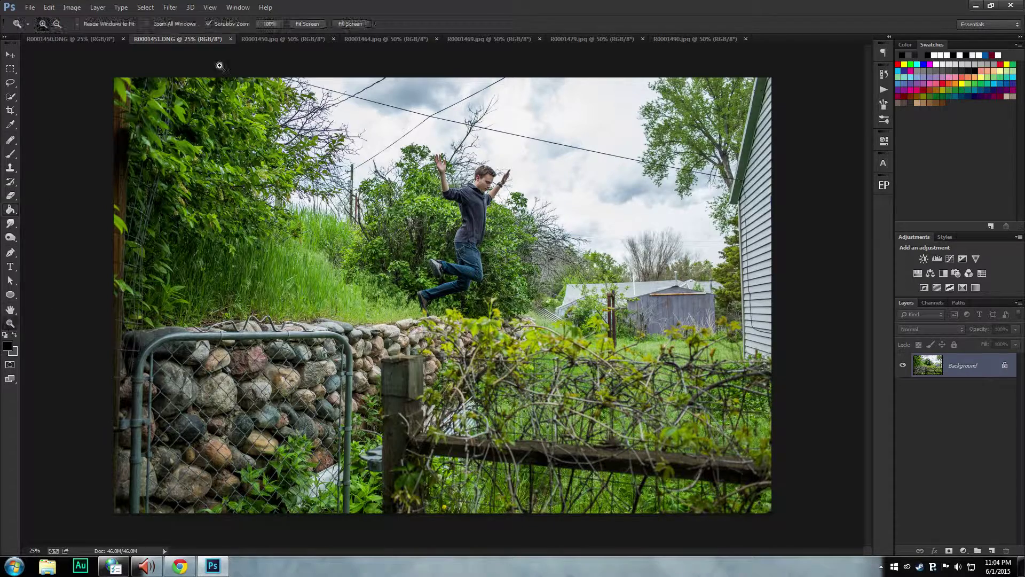
click(265, 23)
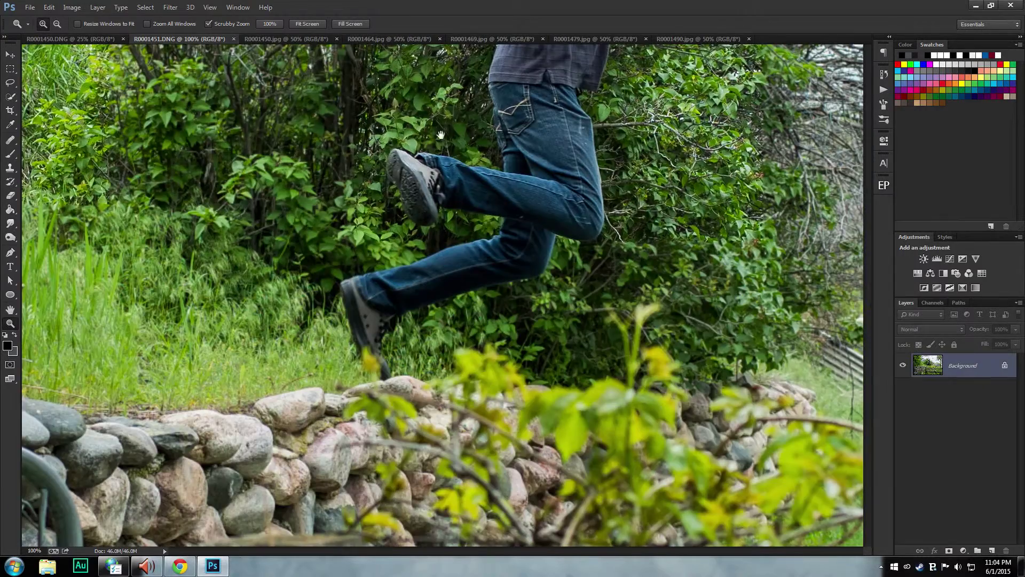
drag(429, 117, 435, 230)
scroll(428, 230, down, 3)
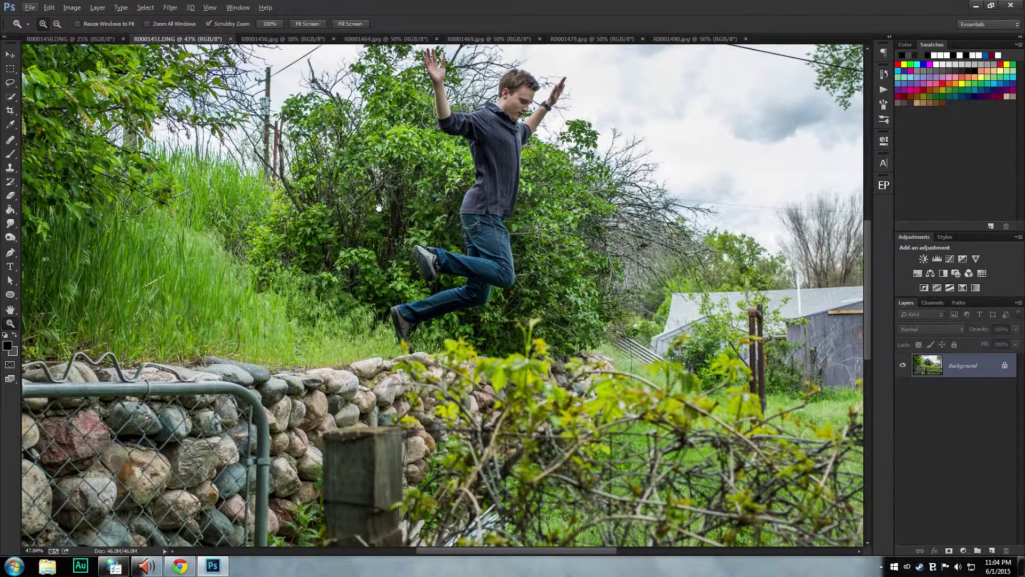
drag(371, 182, 354, 245)
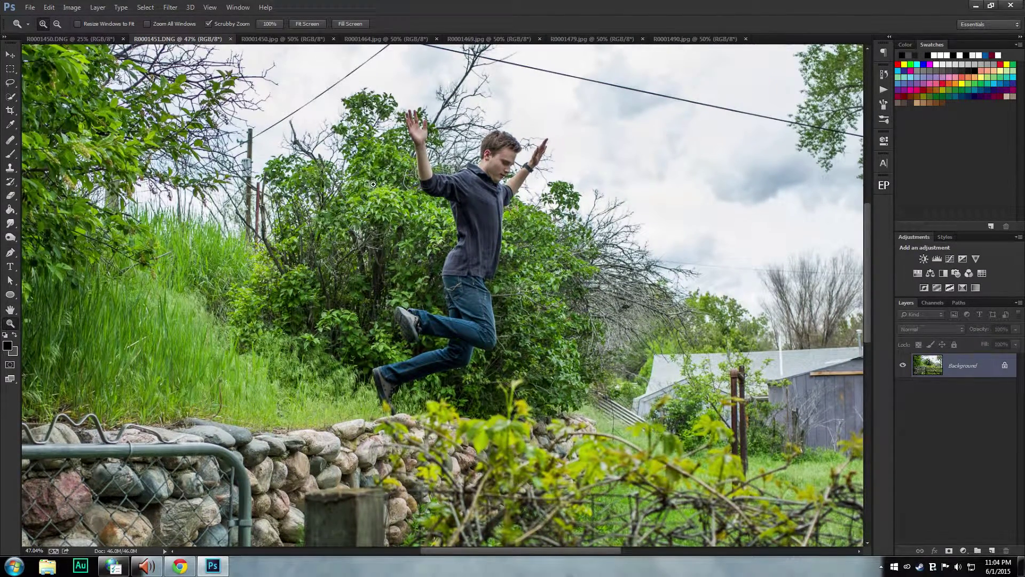
drag(373, 219, 360, 233)
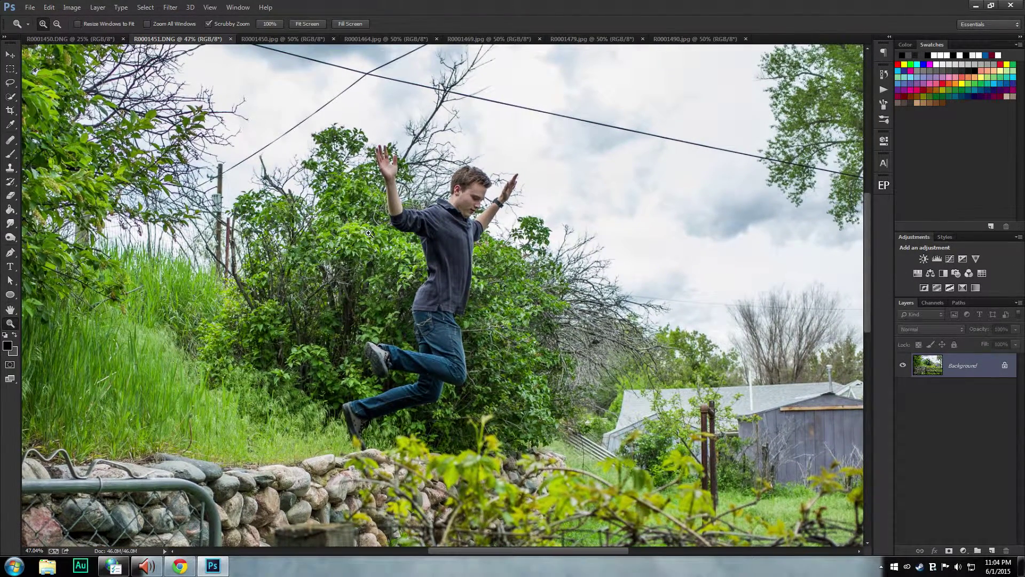
click(420, 200)
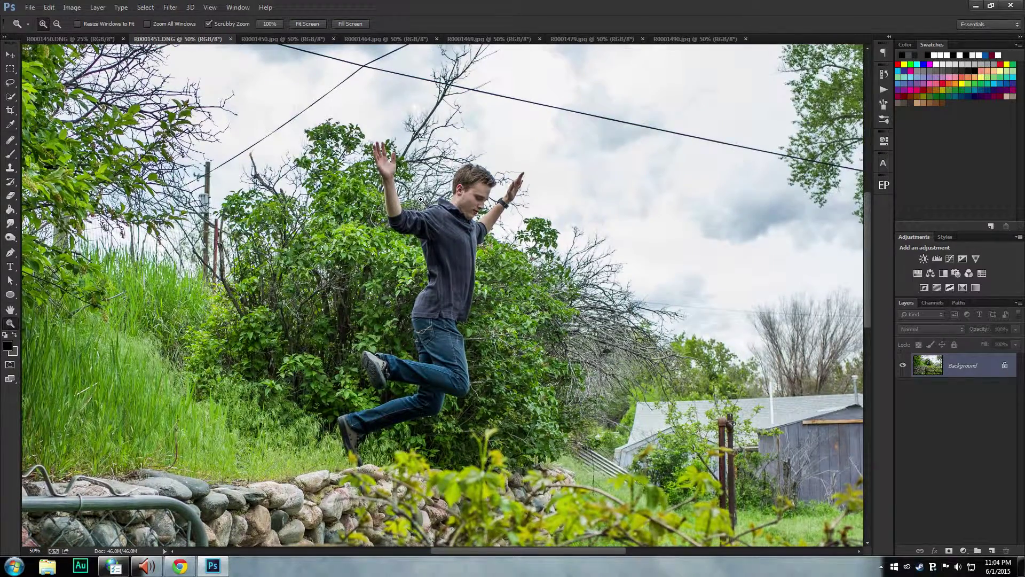
click(421, 199)
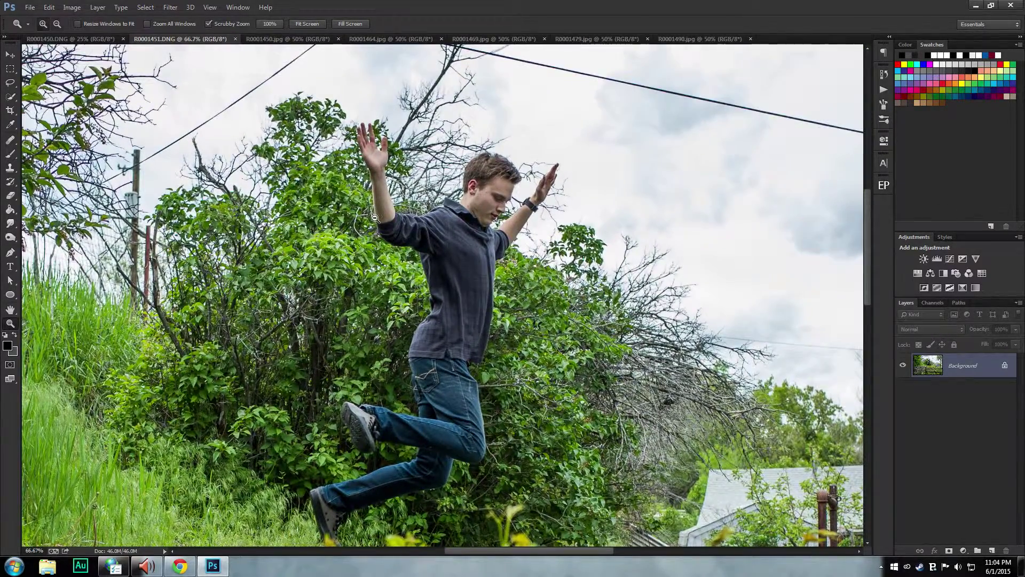
- Inspect up close where the man's arms, hands and hair overlap the bare branches and leaves behind him
scroll(374, 218, up, 3)
scroll(383, 216, up, 3)
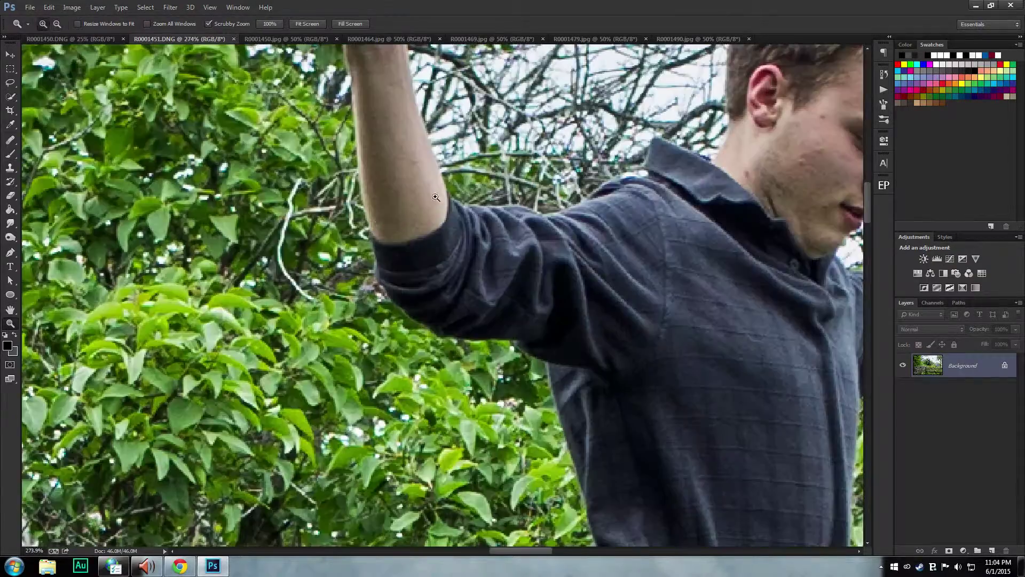
scroll(418, 207, up, 3)
drag(418, 206, 264, 358)
scroll(355, 266, down, 2)
scroll(342, 294, down, 2)
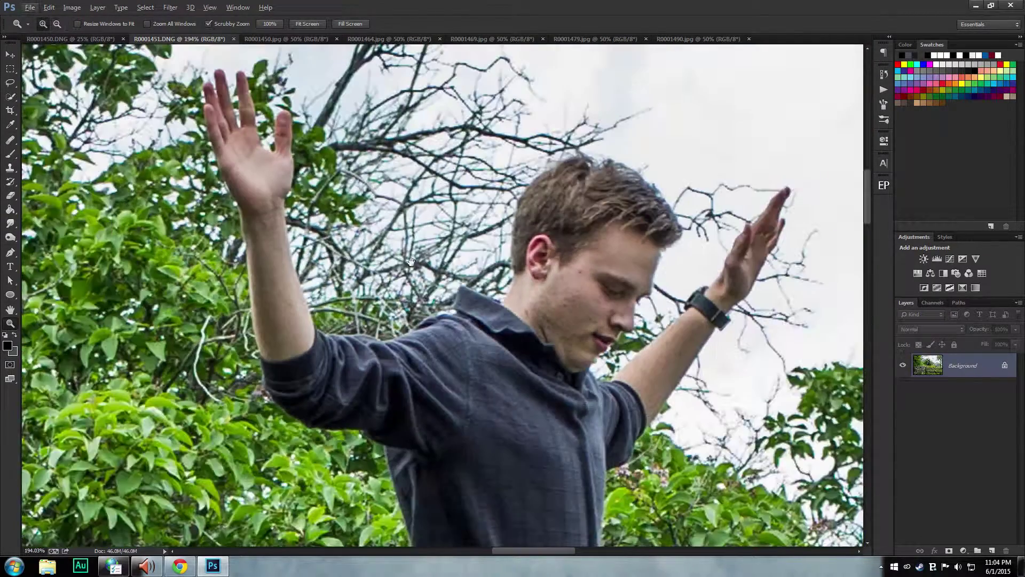
drag(417, 258, 341, 260)
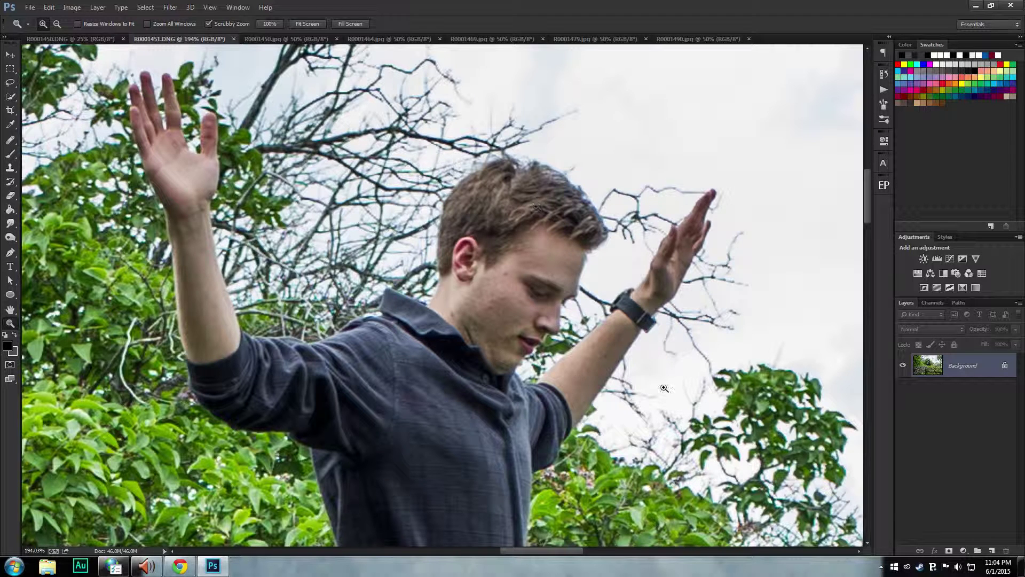
scroll(501, 300, down, 5)
alt+scroll(473, 203, down, 5)
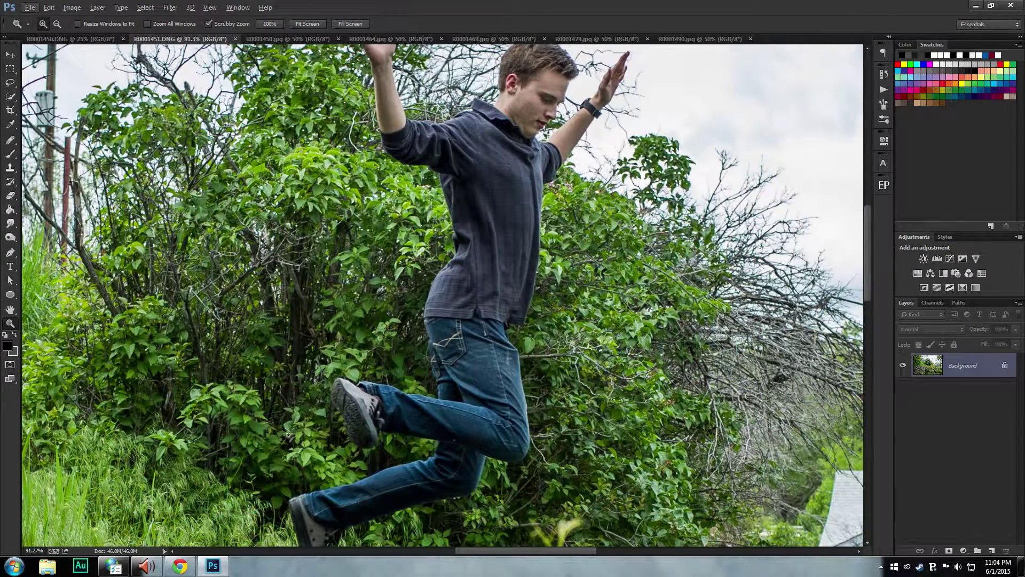
drag(491, 117, 369, 355)
alt+scroll(291, 313, up, 5)
alt+scroll(726, 286, up, 2)
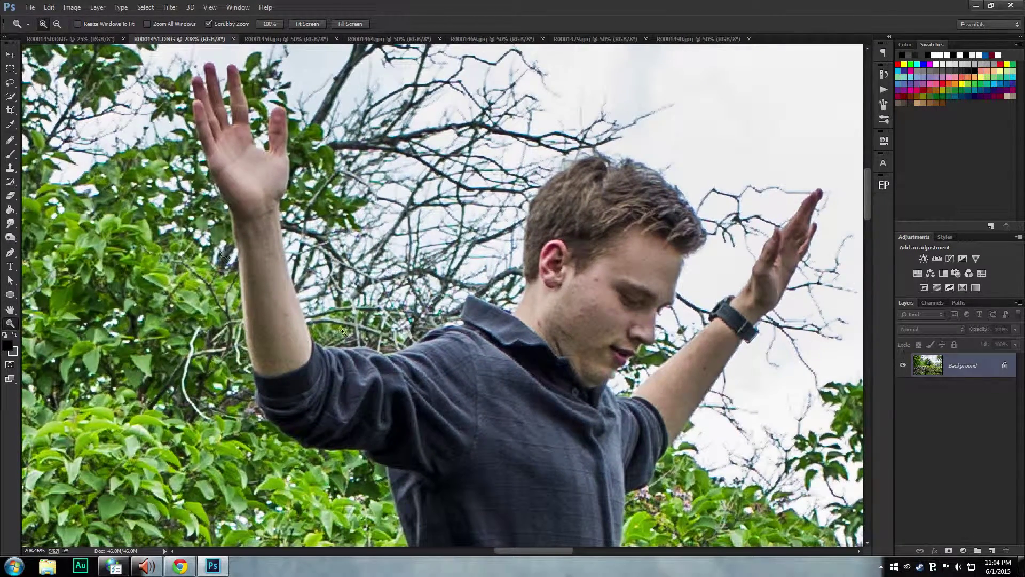
alt+scroll(365, 264, down, 1)
alt+scroll(364, 264, down, 3)
alt+scroll(346, 308, up, 3)
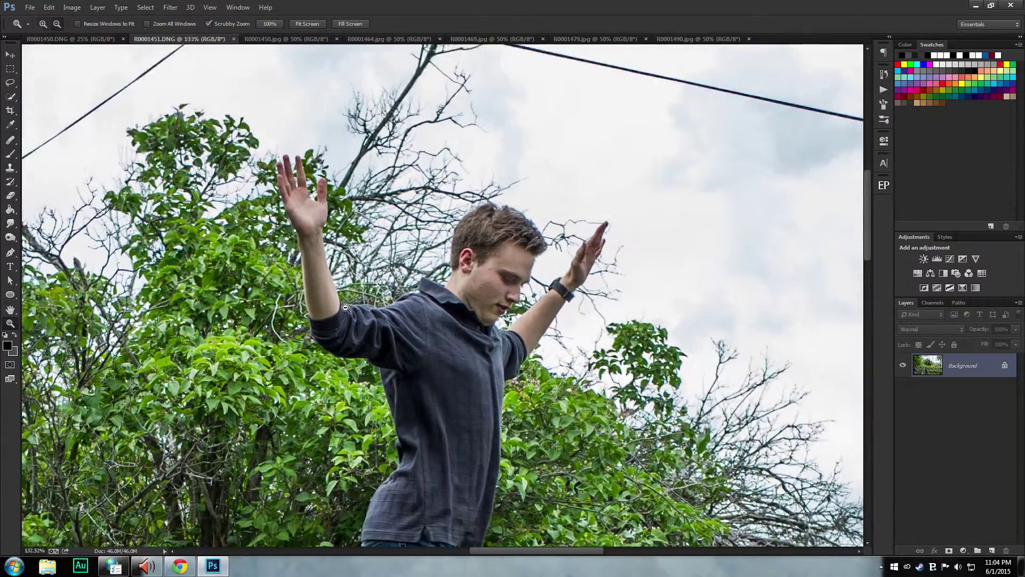
alt+scroll(273, 307, down, 3)
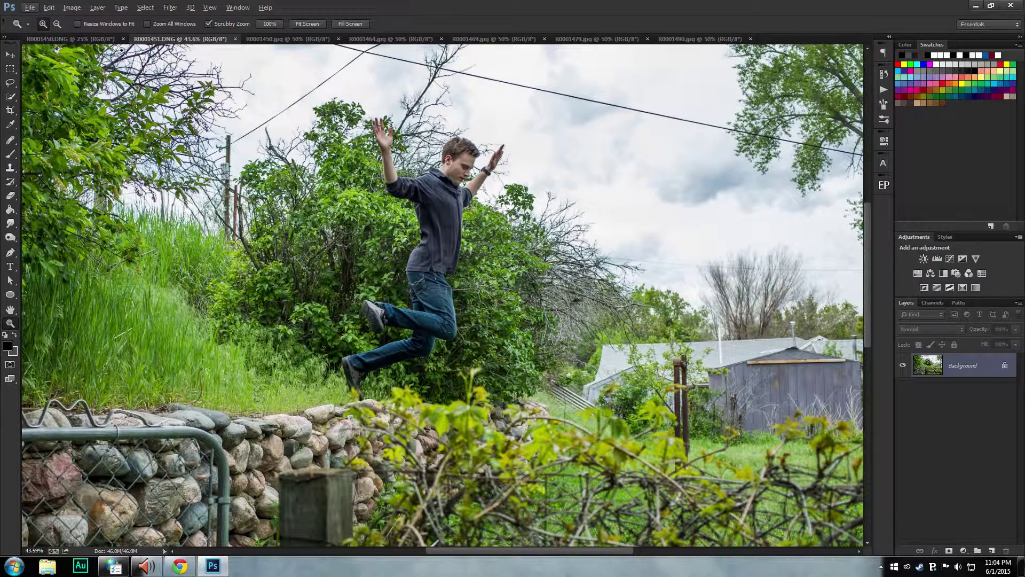
scroll(394, 181, up, 2)
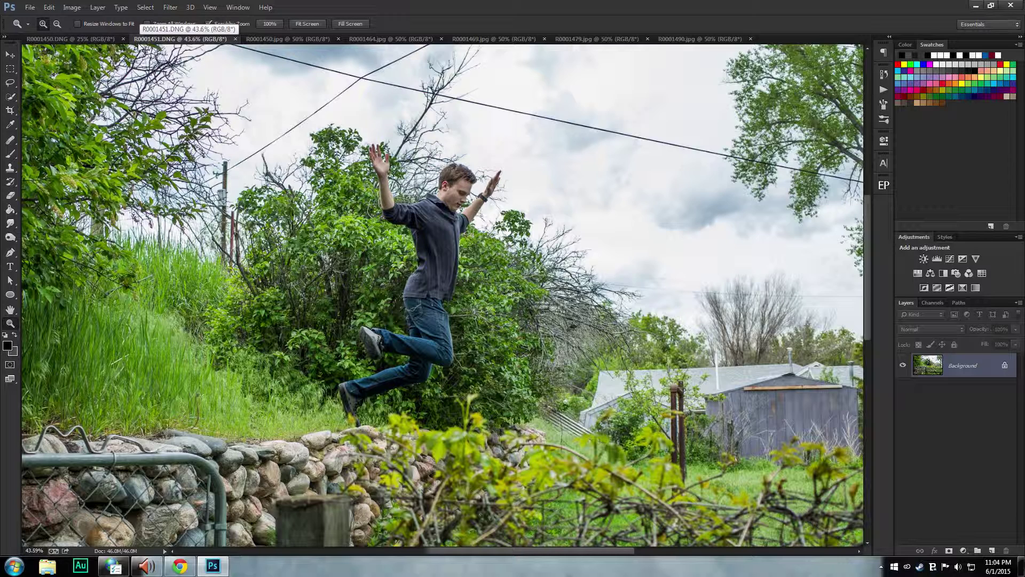
- Compare the jumping shot R0001451.DNG with the empty background shot R0001450.DNG, both with the whole image in view
click(92, 38)
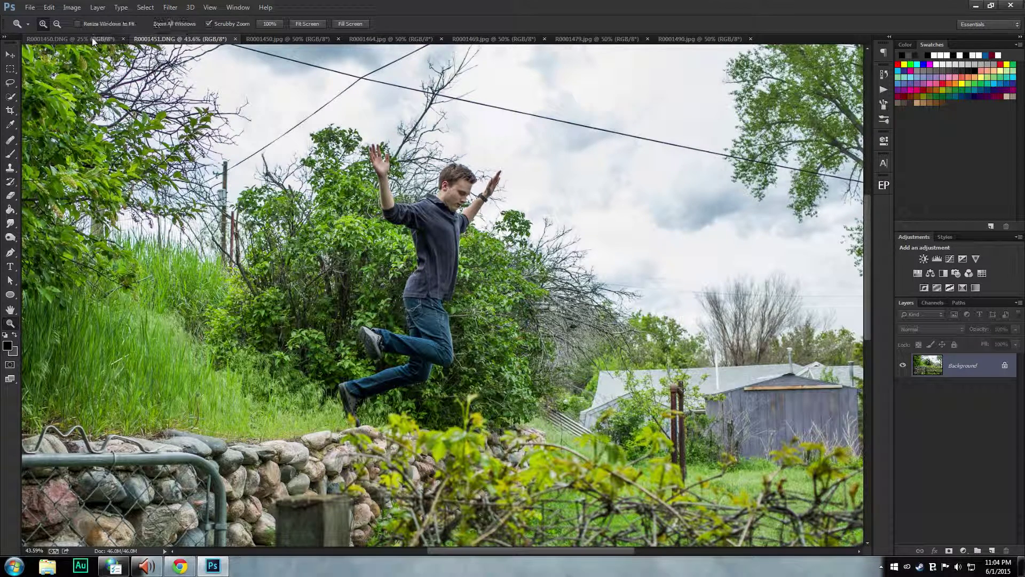
click(169, 39)
scroll(131, 265, down, 3)
click(308, 24)
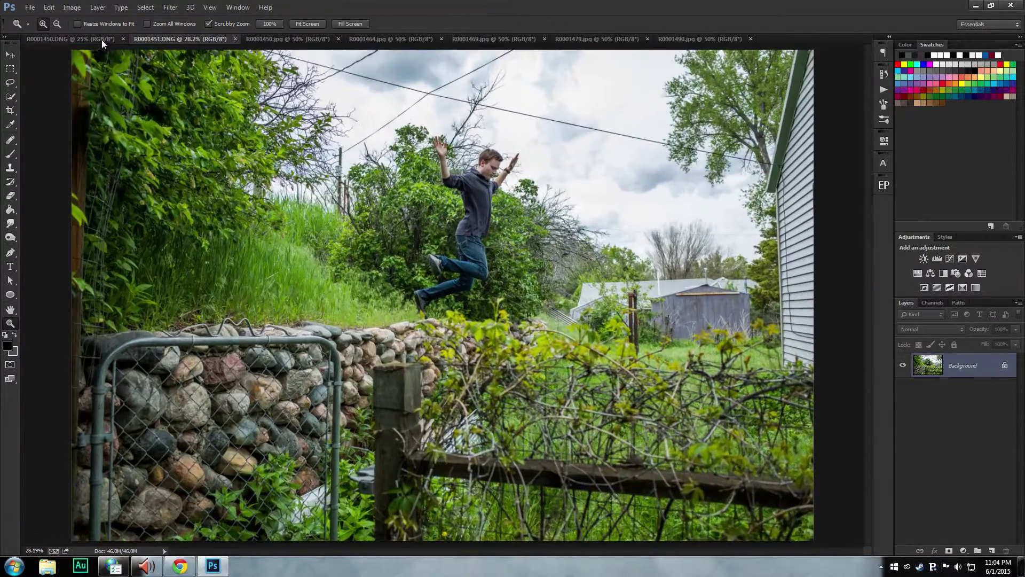
click(101, 40)
click(160, 38)
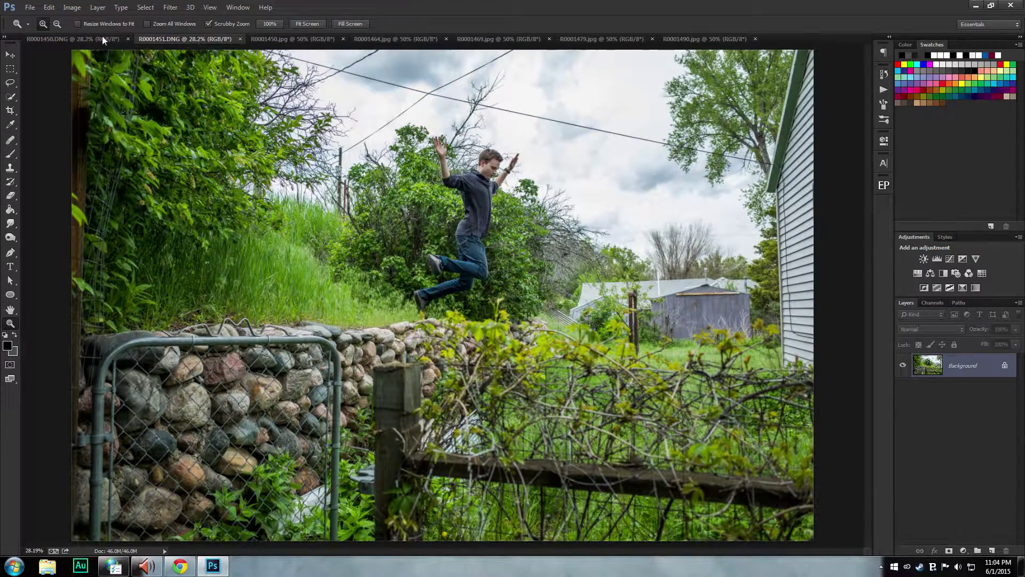
click(101, 37)
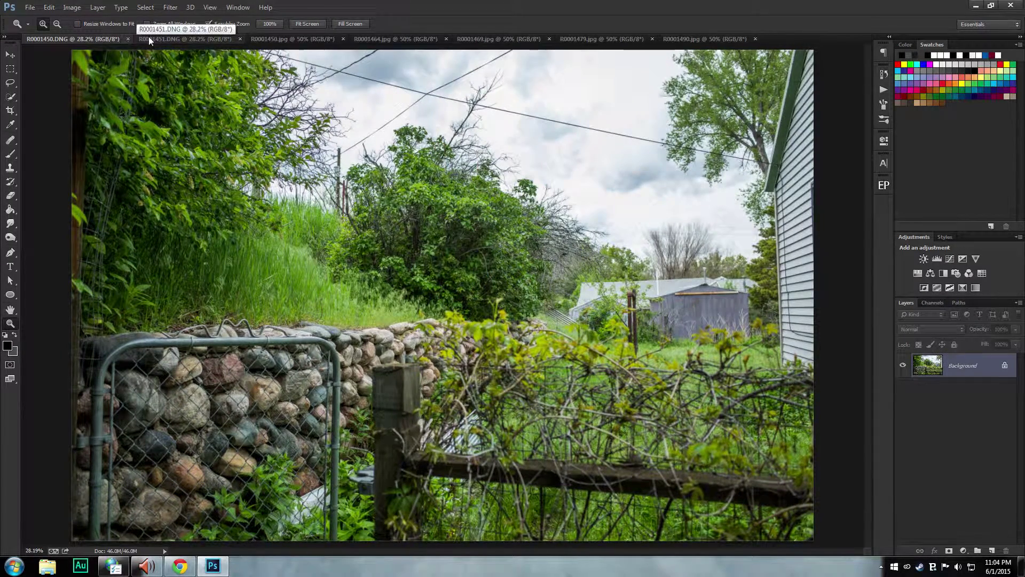
click(150, 38)
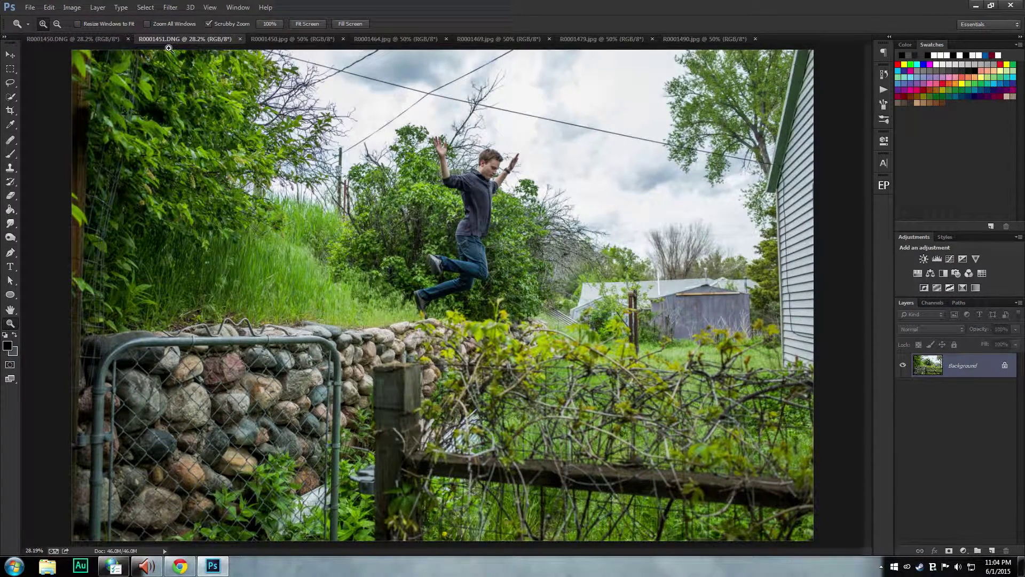
- Check the edges of the man's head and arms in detail, and compare the whole photo with R0001450.DNG again
drag(482, 166, 555, 165)
drag(450, 150, 255, 206)
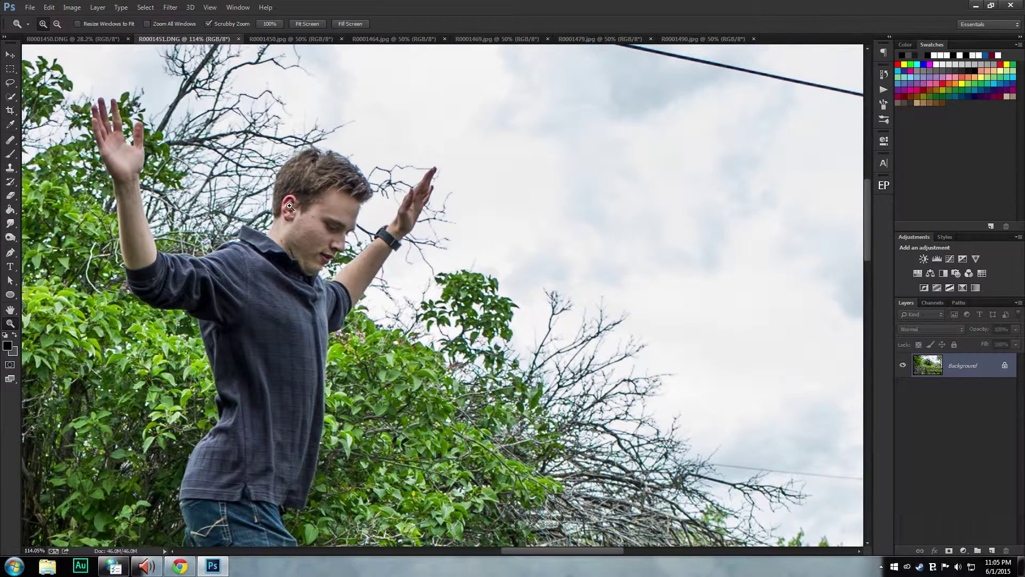
drag(286, 205, 315, 206)
drag(289, 198, 397, 288)
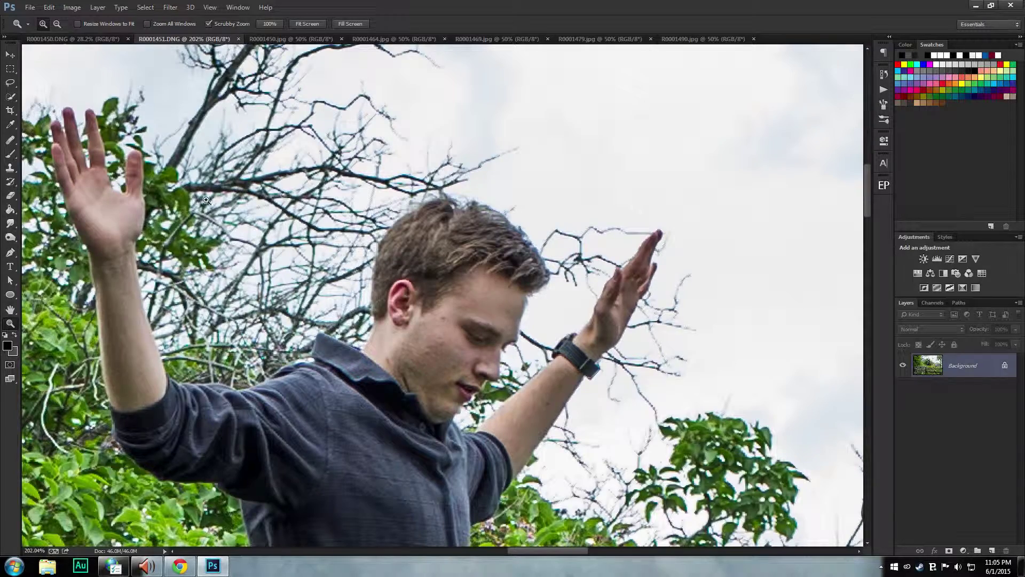
drag(169, 218, 144, 218)
drag(294, 223, 382, 140)
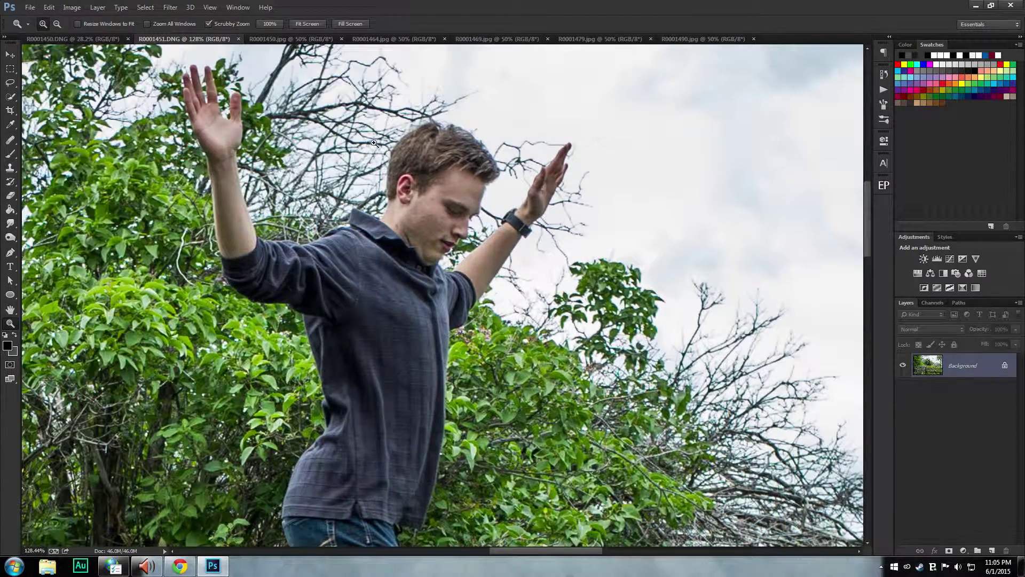
scroll(288, 146, down, 8)
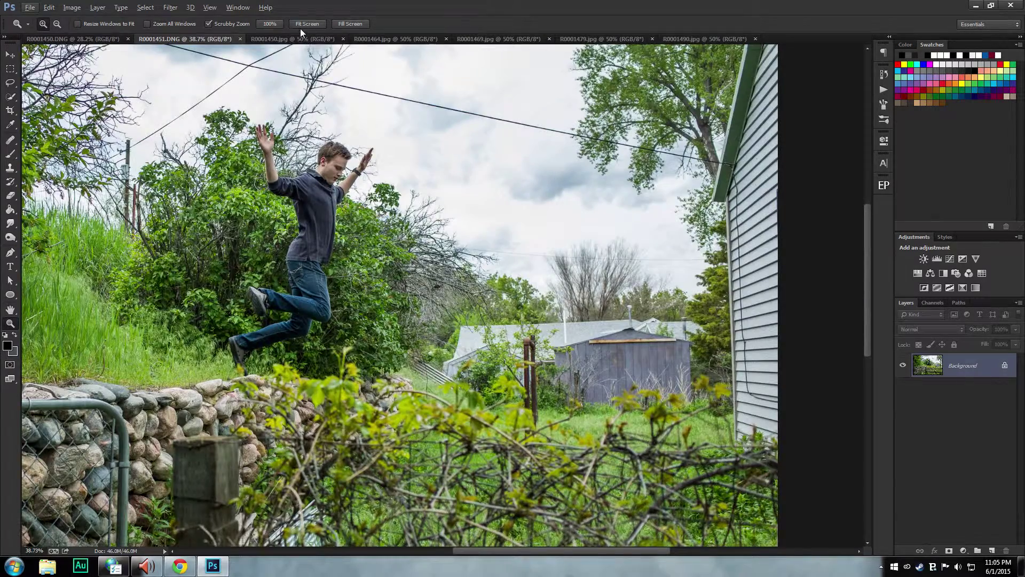
click(302, 26)
click(88, 39)
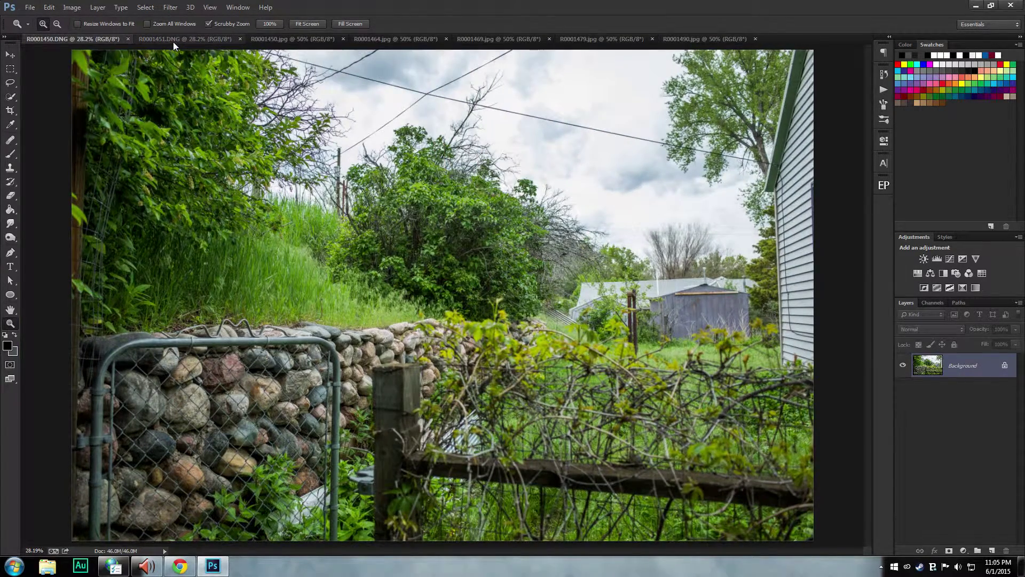
click(173, 42)
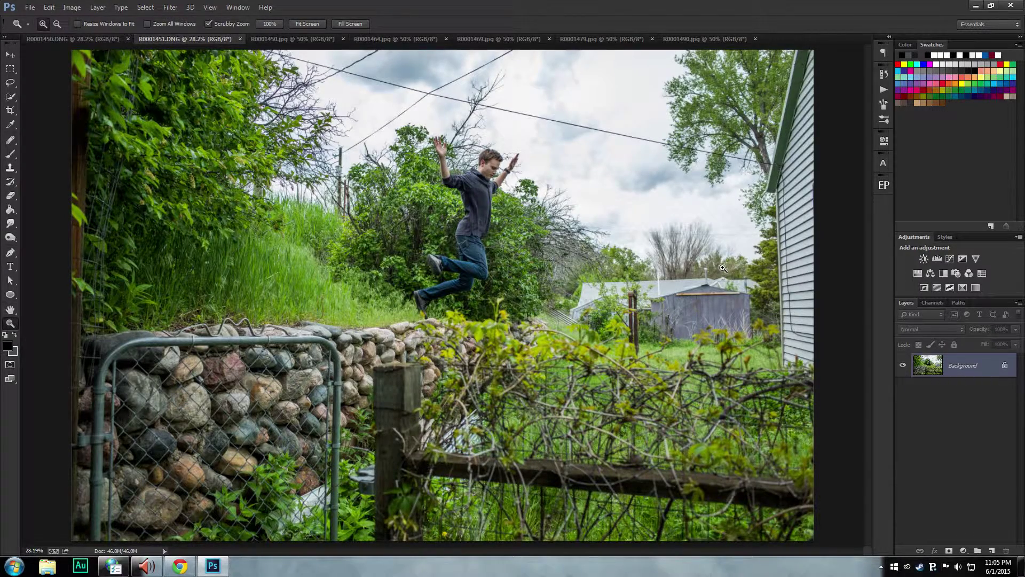
- Copy the entire R0001451.DNG image and paste it into R0001450.DNG as a new layer
key(ctrl+a)
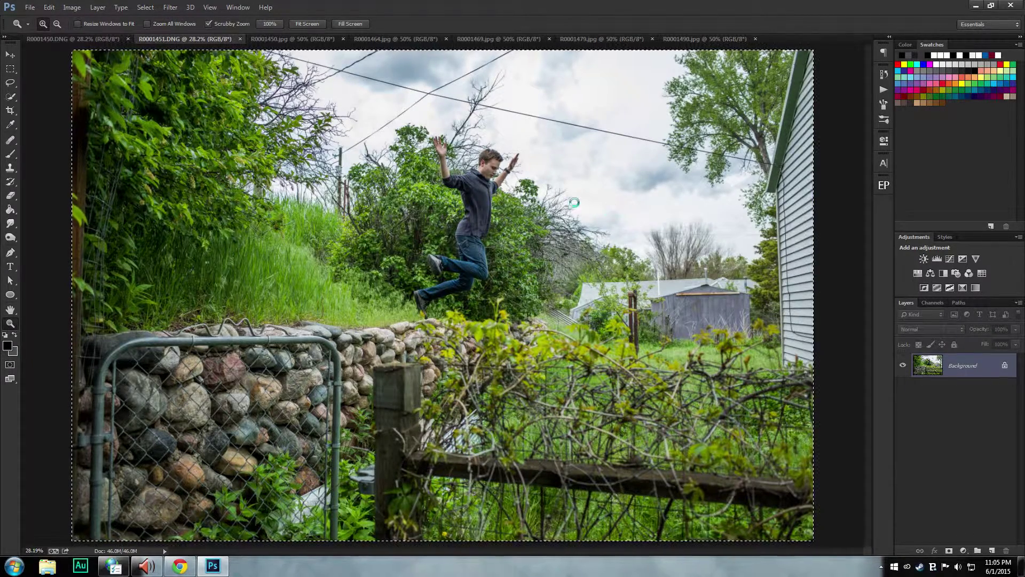
click(60, 37)
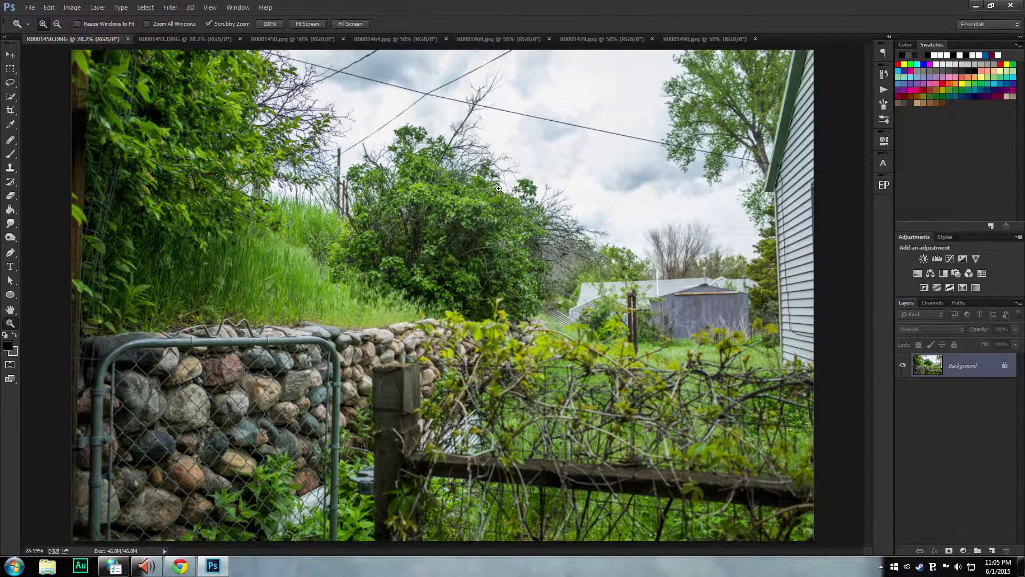
key(ctrl+v)
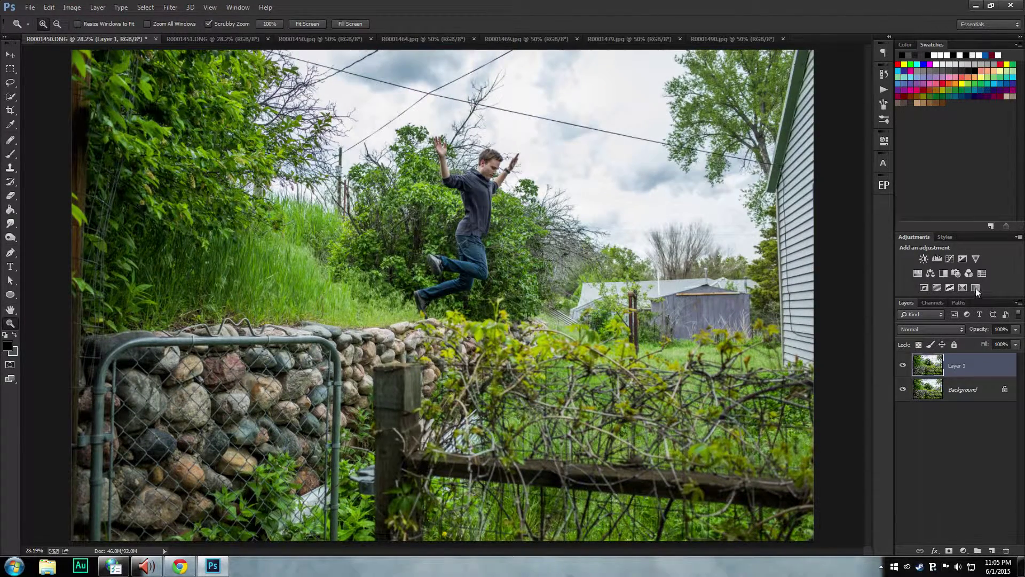
- Hide the pasted layer in R0001450.DNG and close the R0001451.DNG document without saving it
click(903, 366)
click(903, 366)
click(903, 366)
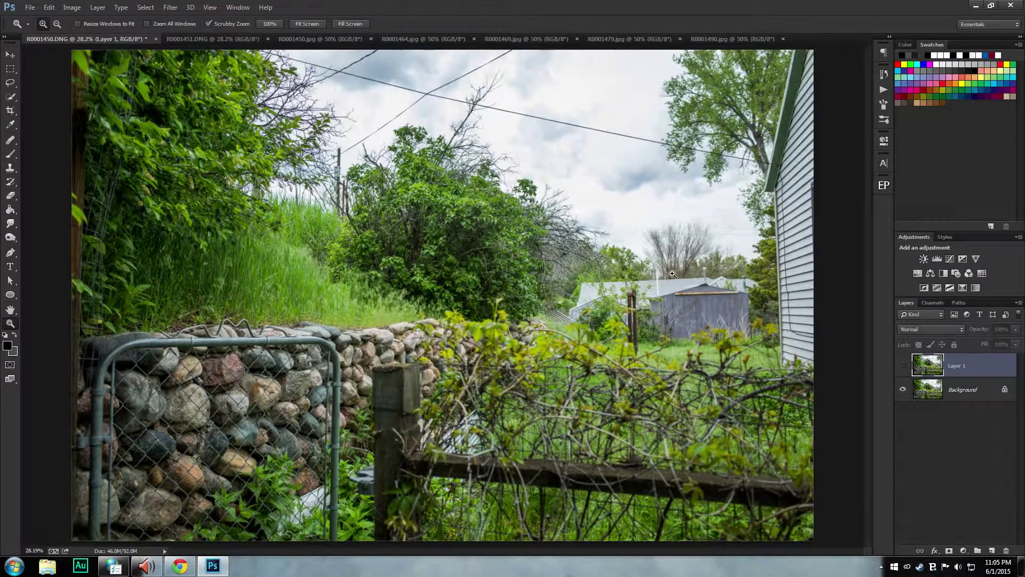
click(265, 38)
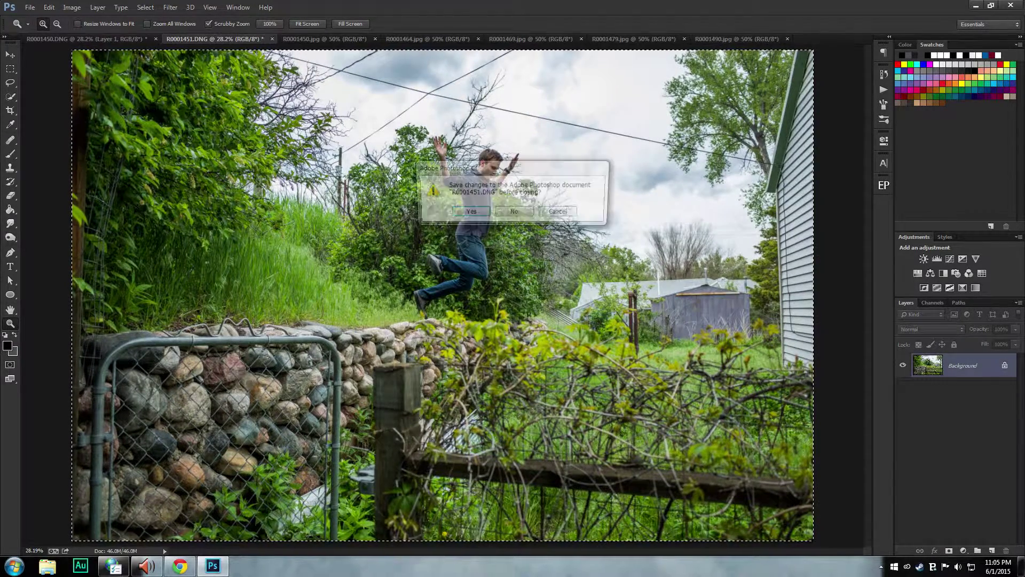
click(522, 213)
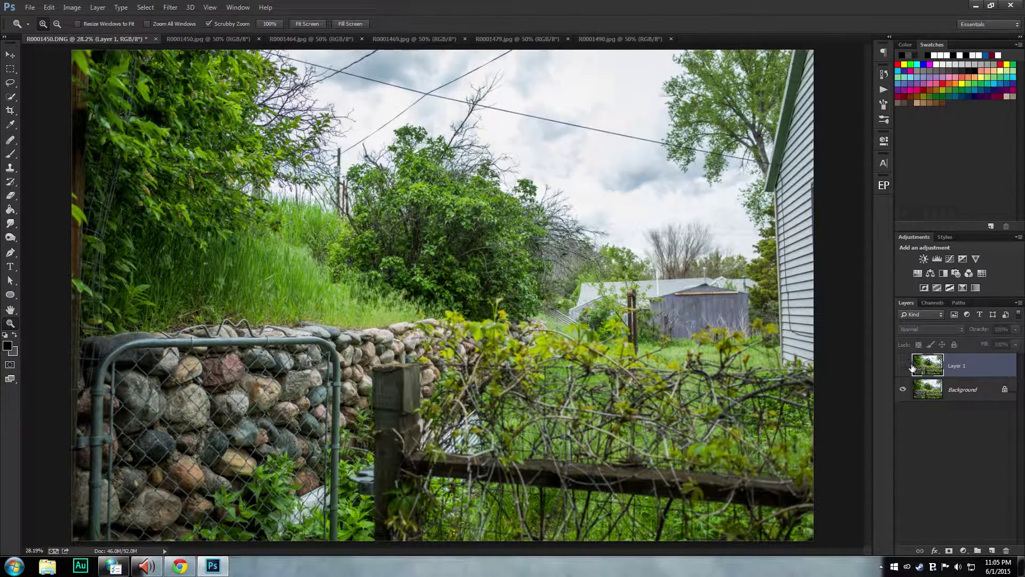
- Compare the pasted jumping photo with the empty background by toggling Layer 1's visibility, leaving the layer shown
click(905, 365)
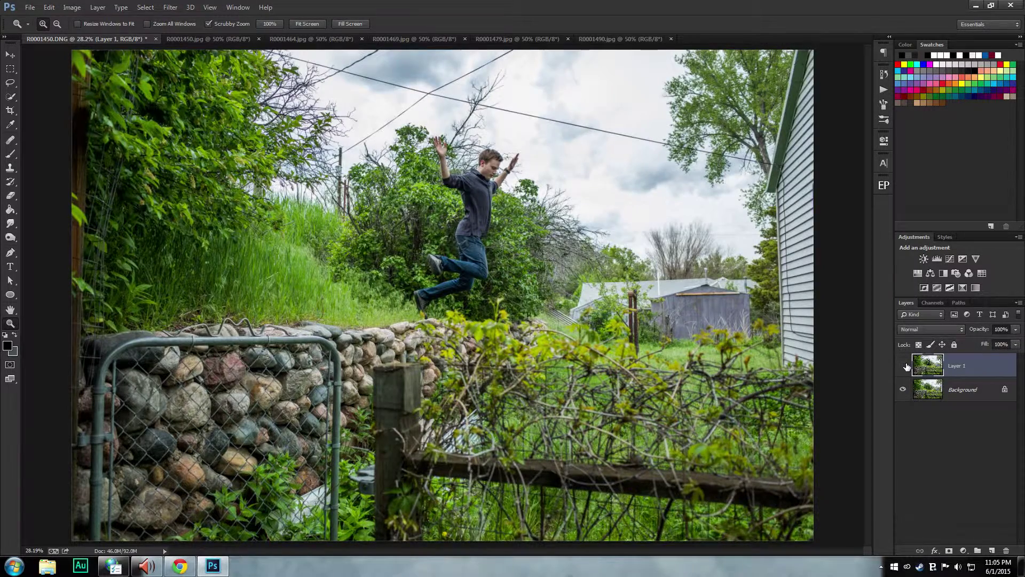
click(907, 367)
click(906, 366)
click(906, 366)
click(906, 366)
click(907, 367)
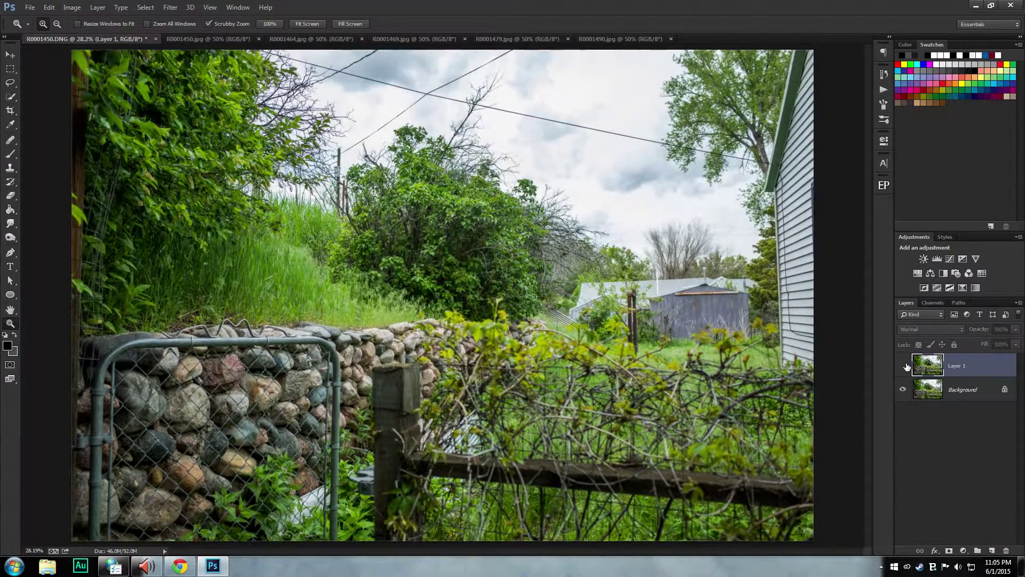
click(907, 367)
drag(411, 122, 443, 151)
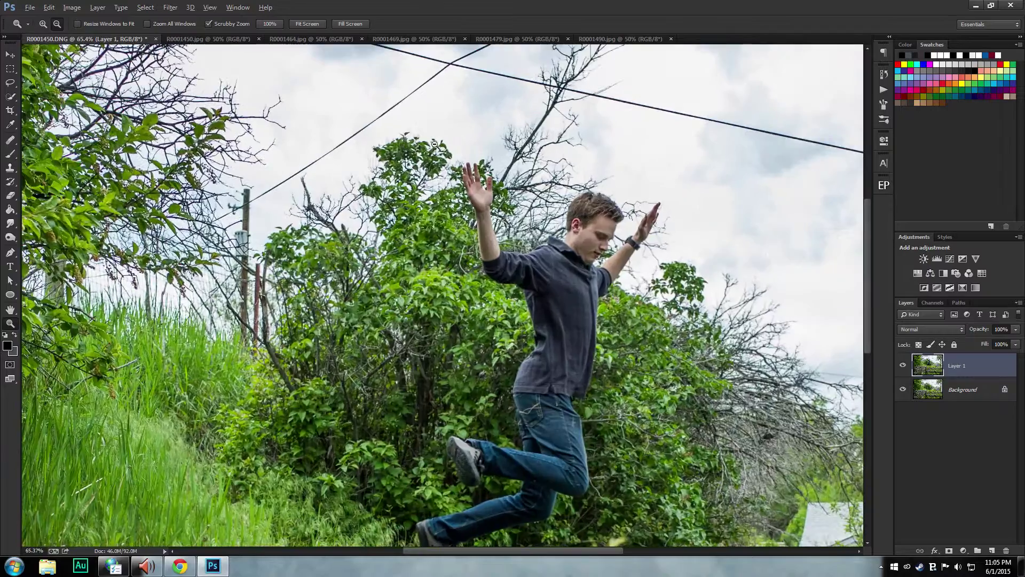
- Lower Layer 1's opacity to 49% to see both photos overlaid around the man's head and raised hand
scroll(443, 151, up, 5)
drag(638, 163, 124, 51)
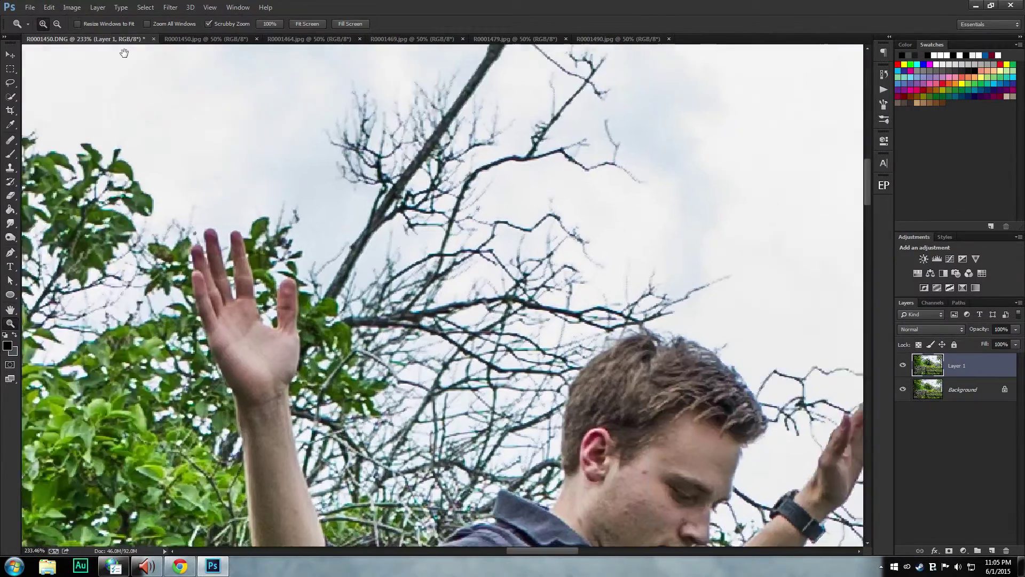
click(1015, 330)
drag(1014, 342, 964, 343)
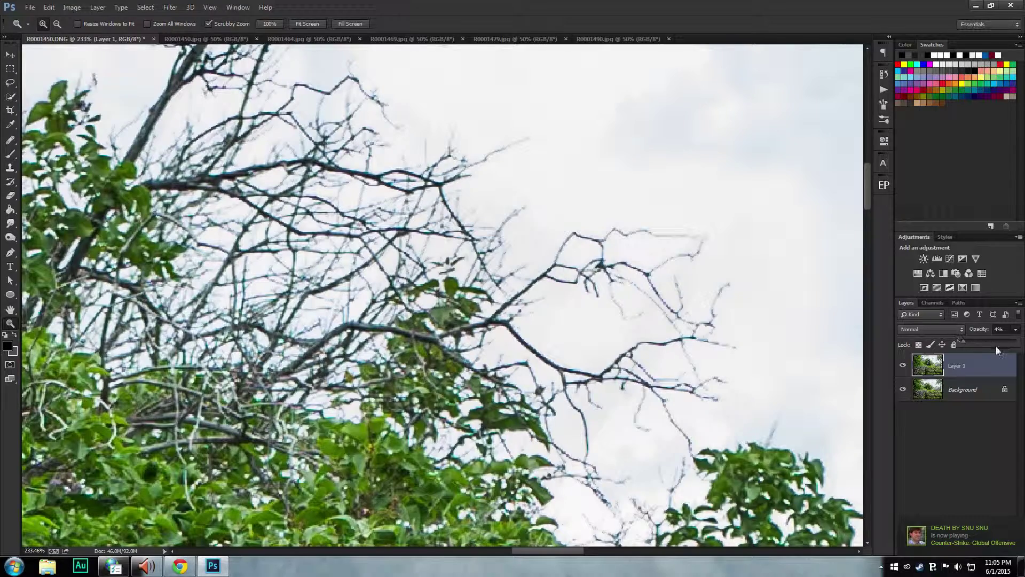
click(988, 341)
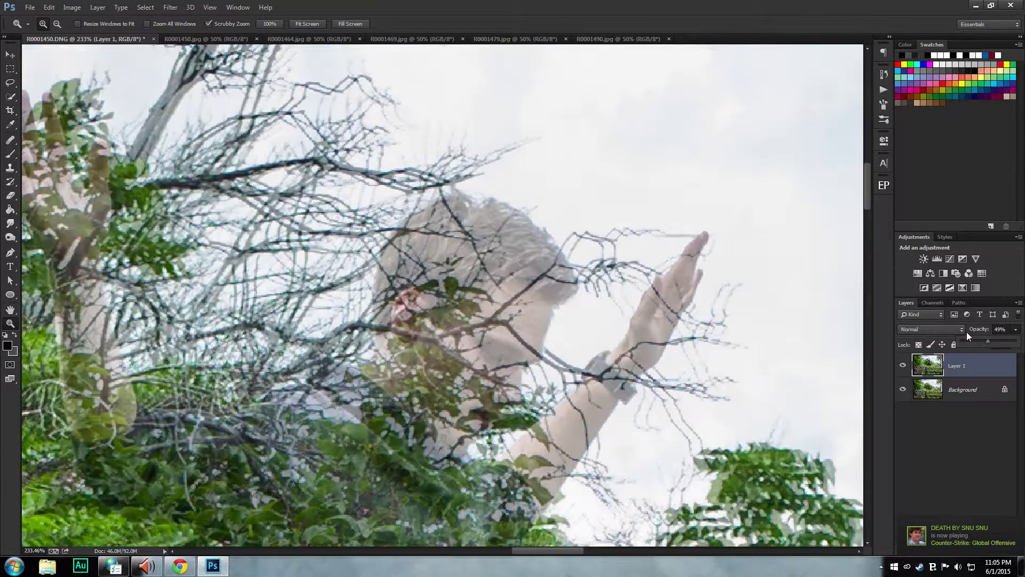
- Move Layer 1 until its bare branches and foliage line up with those in the Background layer
click(16, 59)
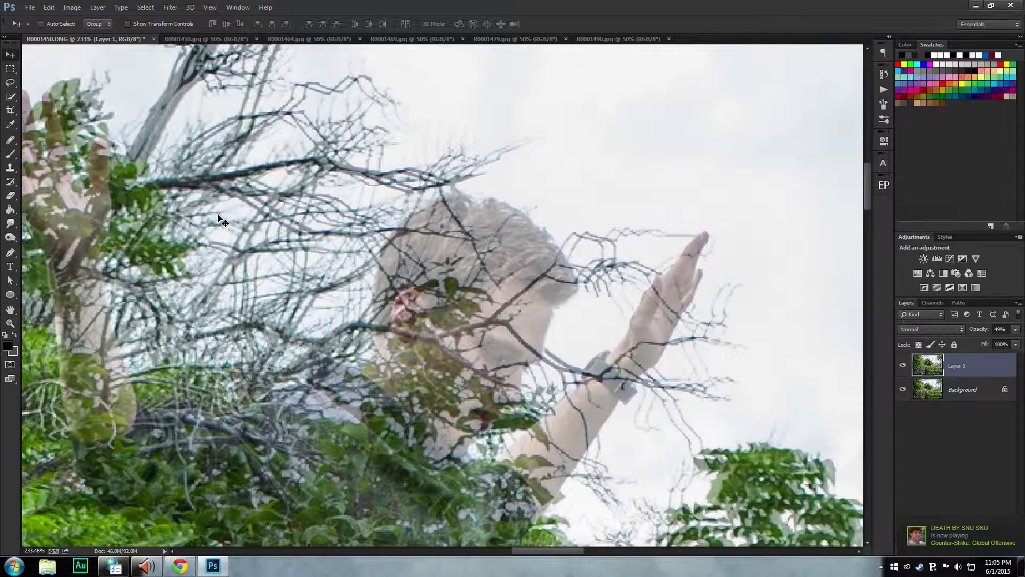
drag(269, 221, 169, 206)
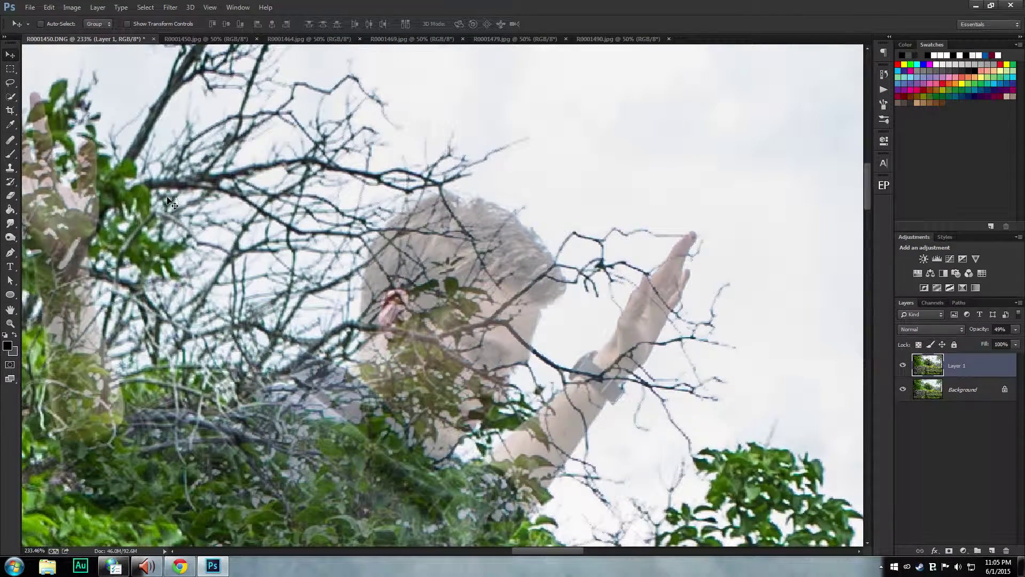
drag(167, 199, 166, 204)
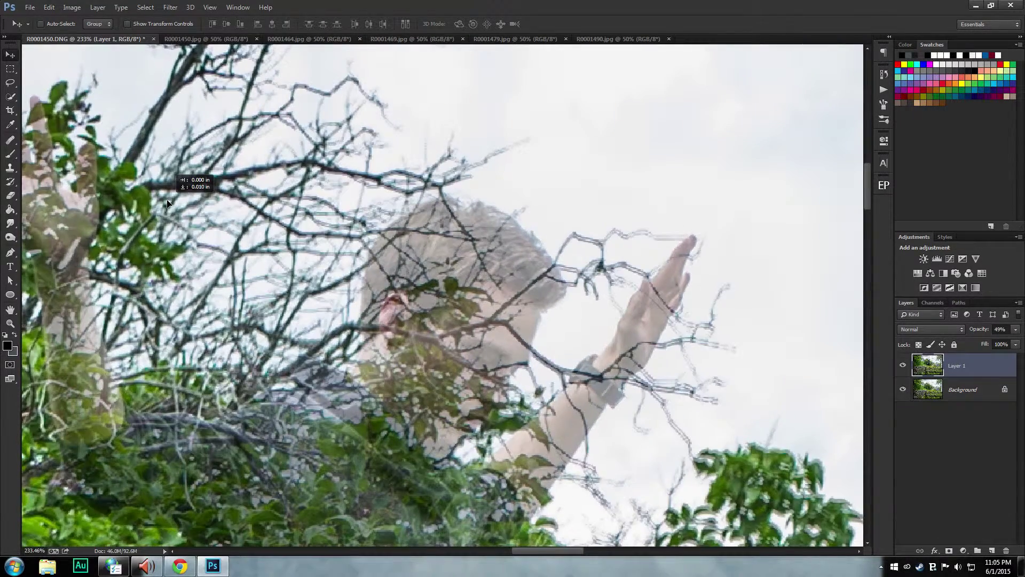
key(Up)
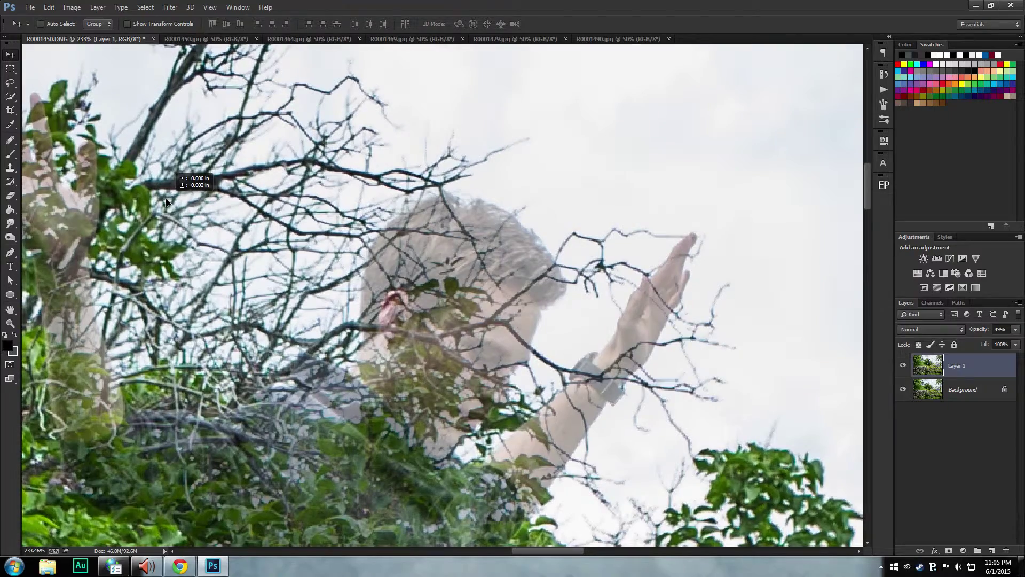
drag(166, 199, 166, 197)
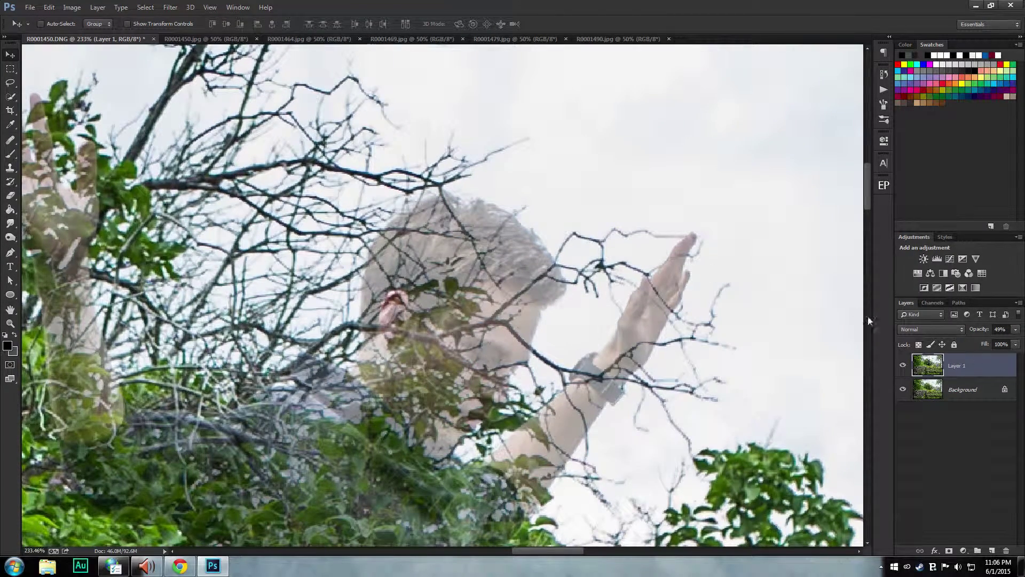
- Restore Layer 1's opacity to 100%
click(1015, 329)
click(1019, 343)
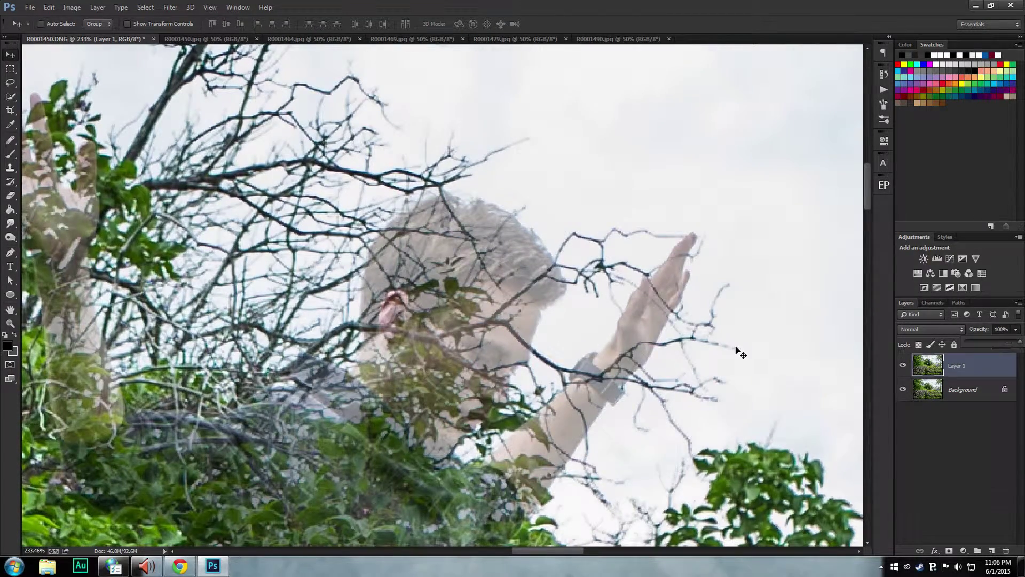
drag(379, 348, 333, 261)
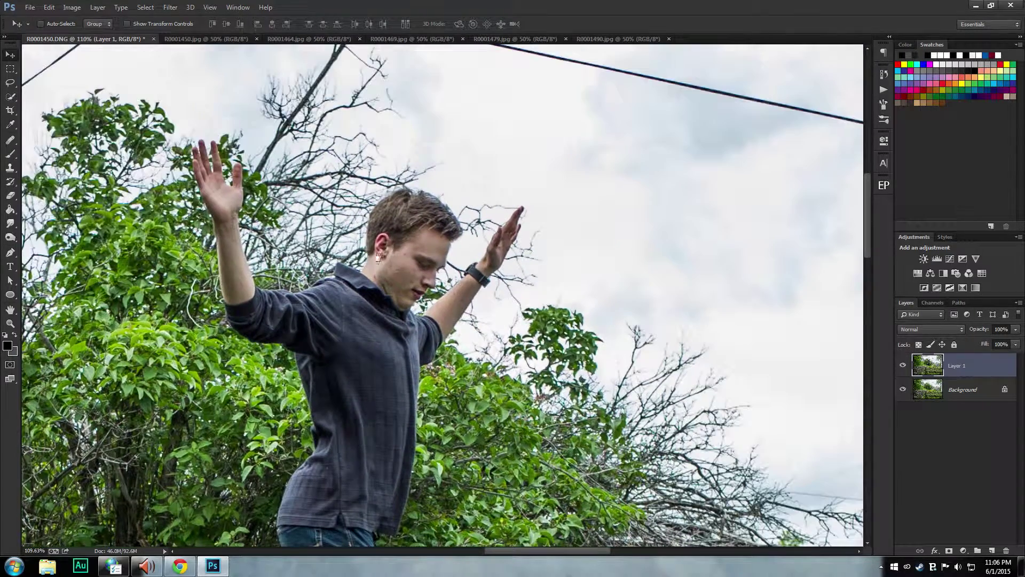
- Check the alignment of the two photos by toggling Layer 1's visibility, leaving the layer shown
click(902, 365)
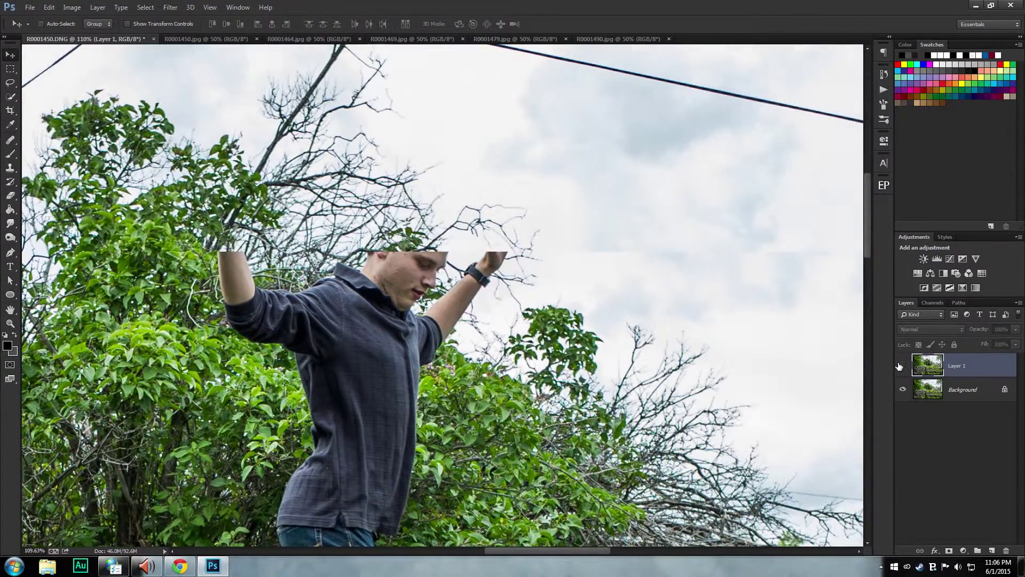
click(902, 366)
click(902, 365)
click(902, 366)
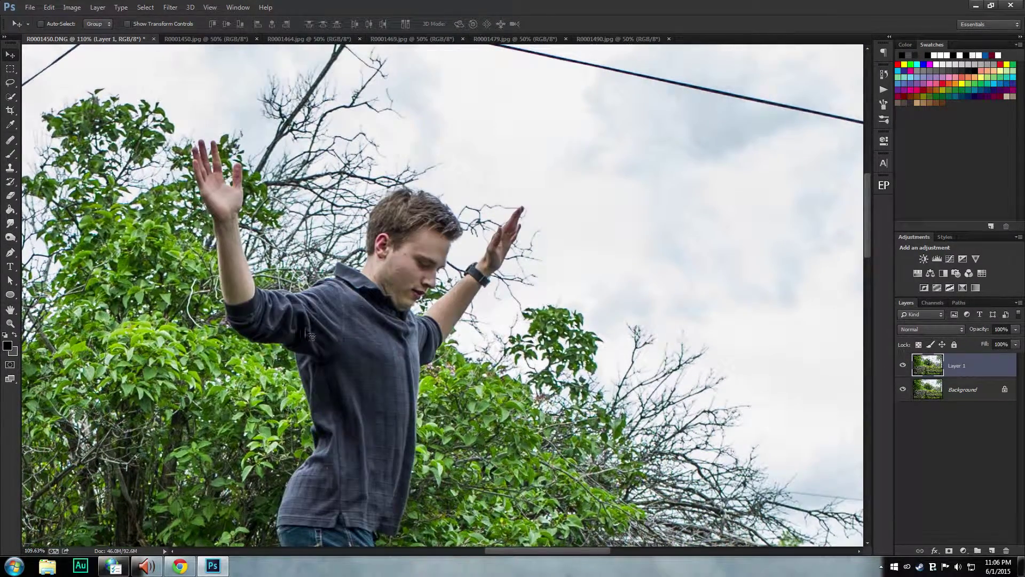
- Add a new empty layer above Layer 1 and activate the Pen tool
scroll(284, 301, up, 8)
drag(717, 215, 515, 245)
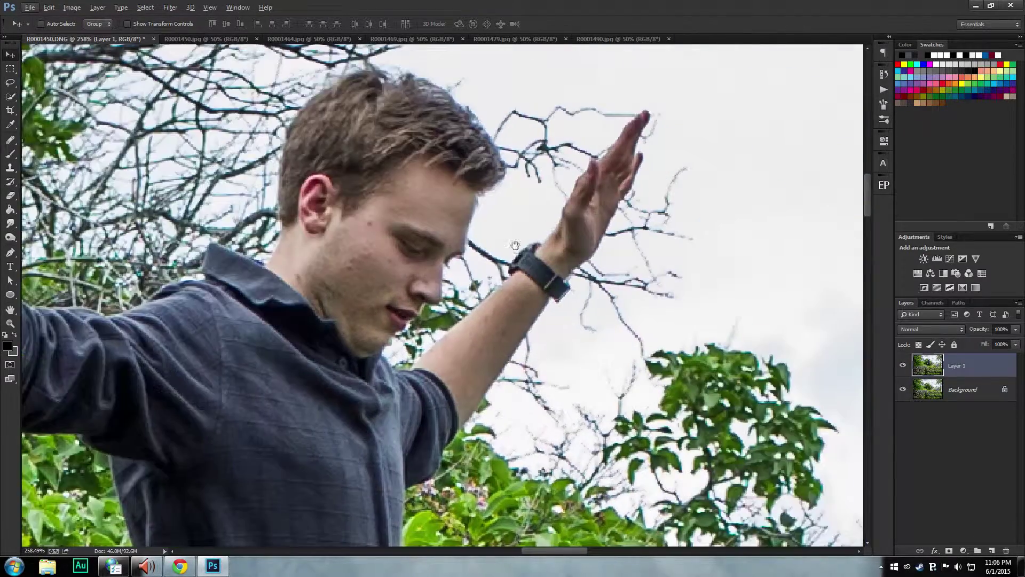
scroll(515, 245, down, 4)
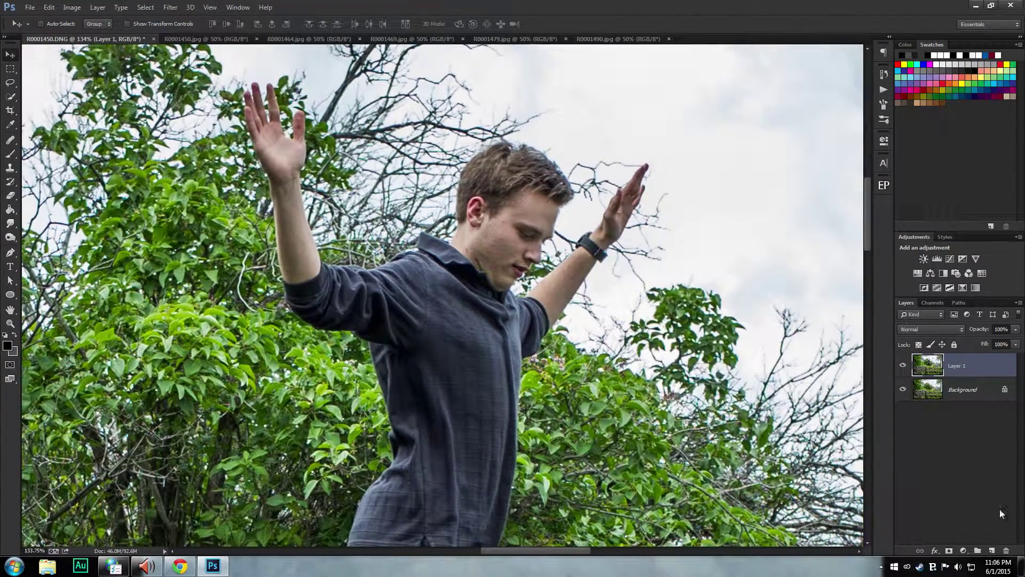
click(994, 551)
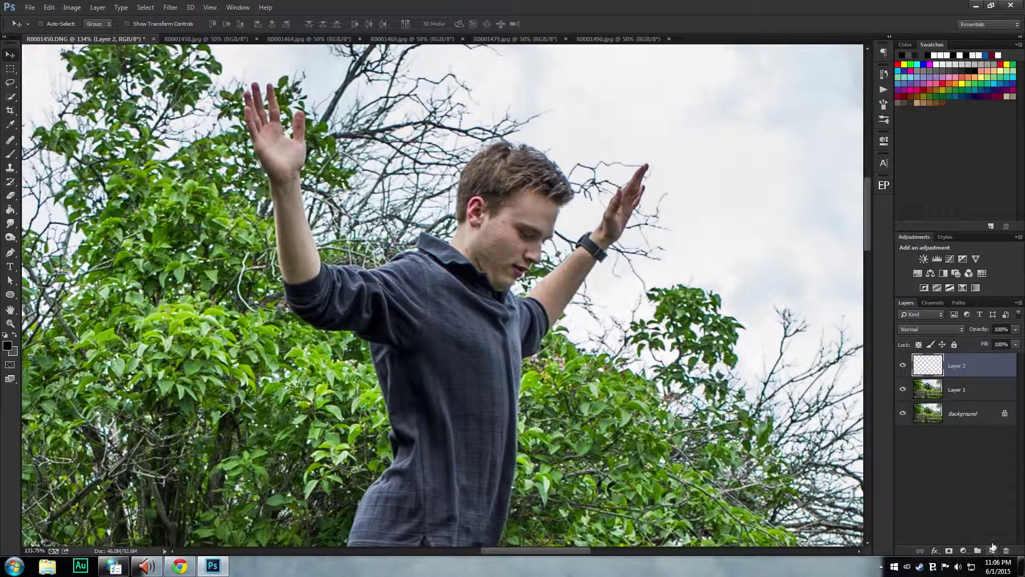
click(10, 252)
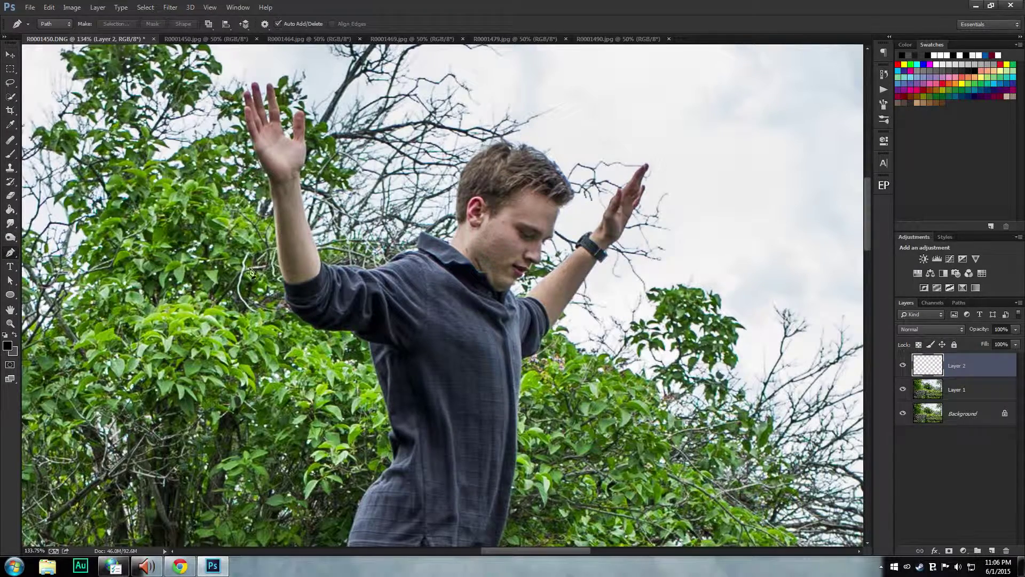
- Examine the rolled sleeve where it meets the raised forearm, along with the collar and the other arm
scroll(299, 266, up, 3)
scroll(299, 266, up, 3)
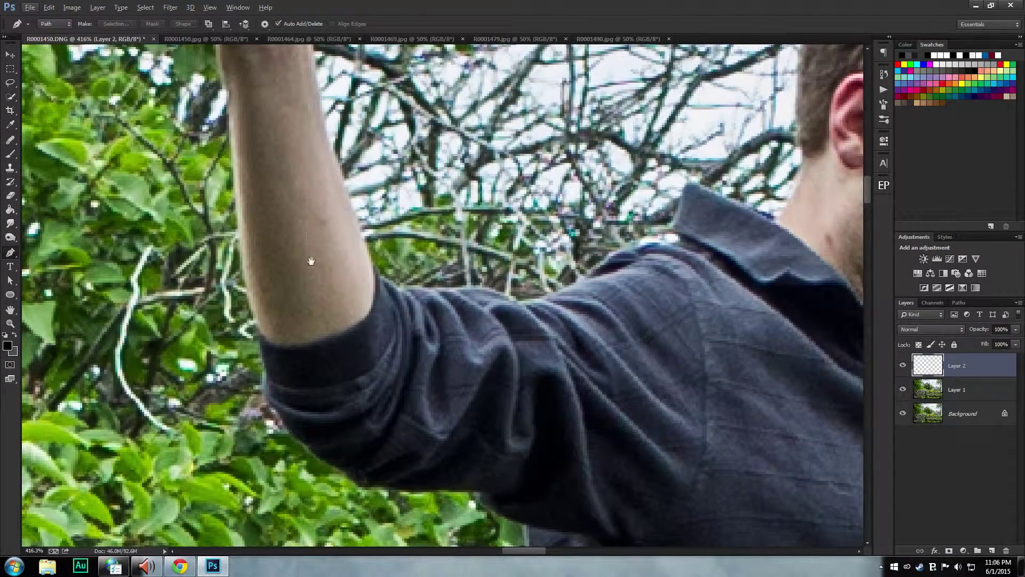
drag(312, 261, 206, 267)
drag(823, 245, 442, 222)
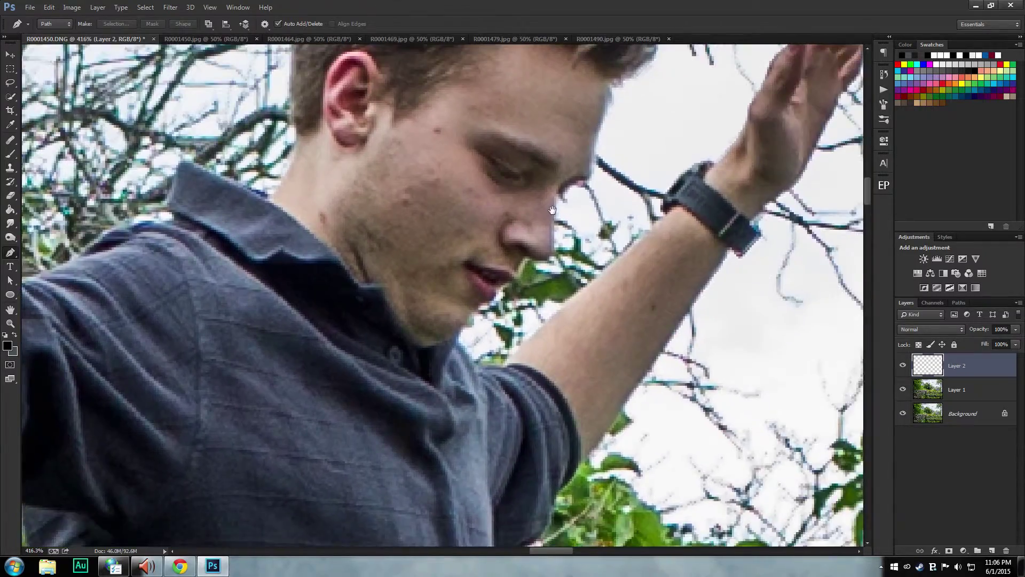
drag(553, 211, 988, 199)
drag(374, 211, 644, 291)
scroll(556, 314, up, 3)
drag(590, 334, 515, 235)
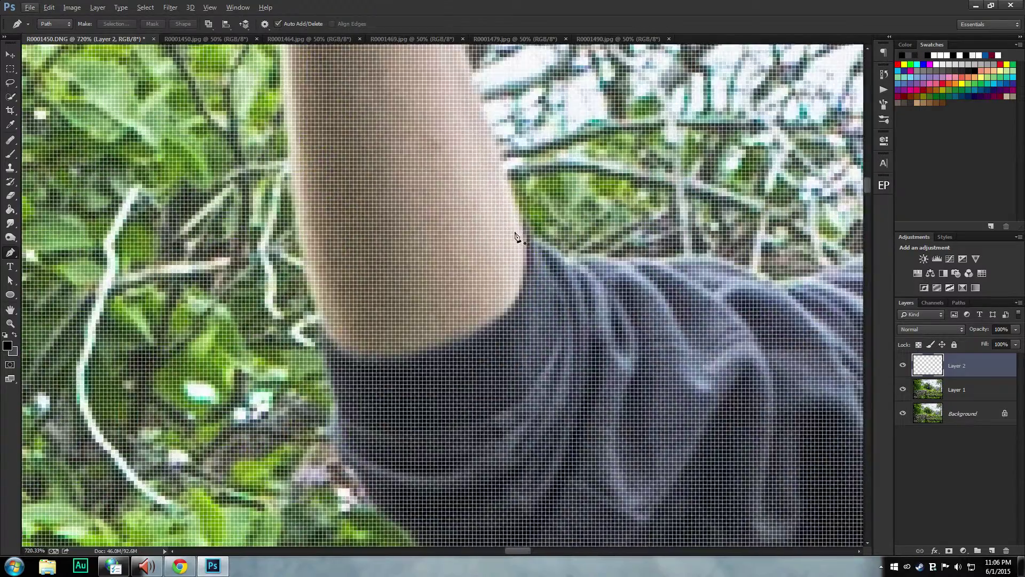
scroll(516, 237, down, 2)
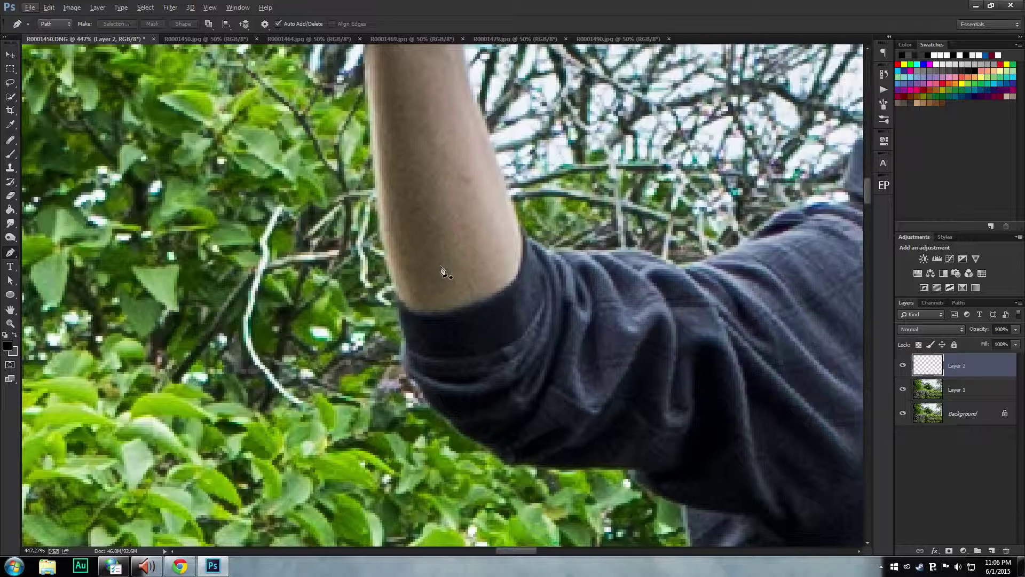
scroll(503, 249, up, 2)
scroll(502, 249, down, 2)
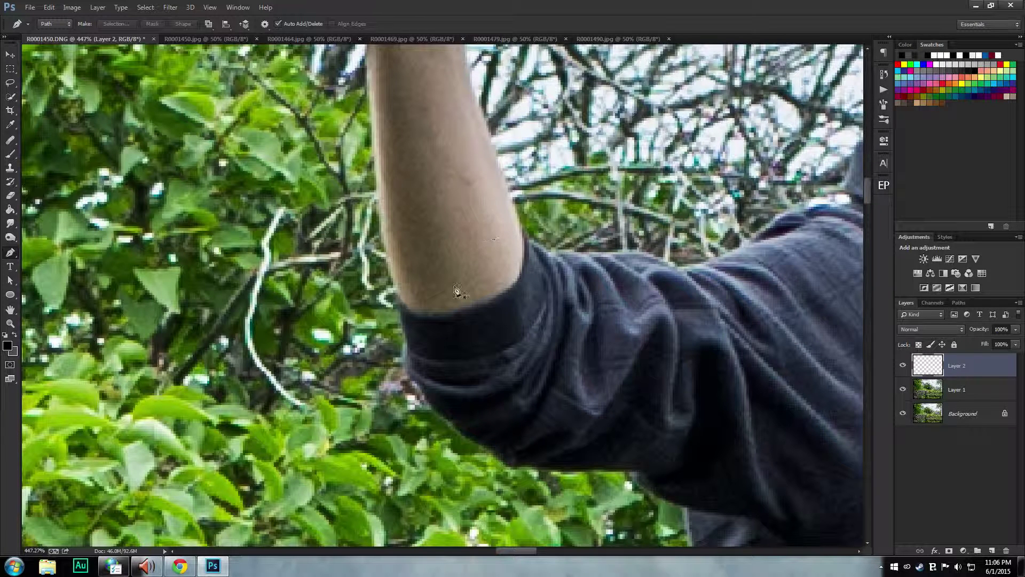
- Draw a closed Pen path along the rolled sleeve's edge and across the forearm, outlining the sleeve opening
scroll(520, 250, up, 3)
click(521, 237)
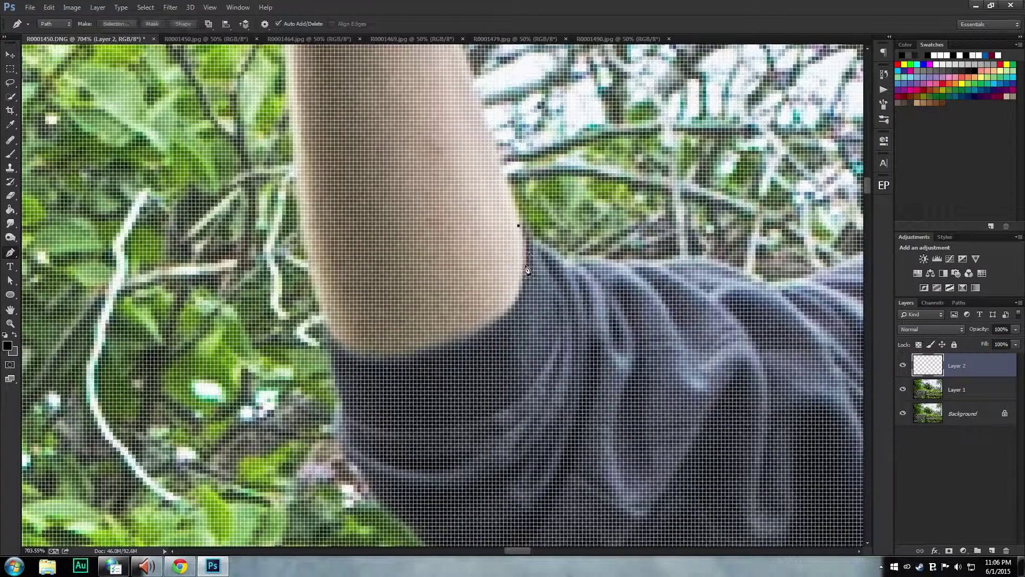
drag(522, 278, 514, 307)
click(395, 353)
drag(440, 229, 433, 226)
click(521, 231)
scroll(440, 238, down, 2)
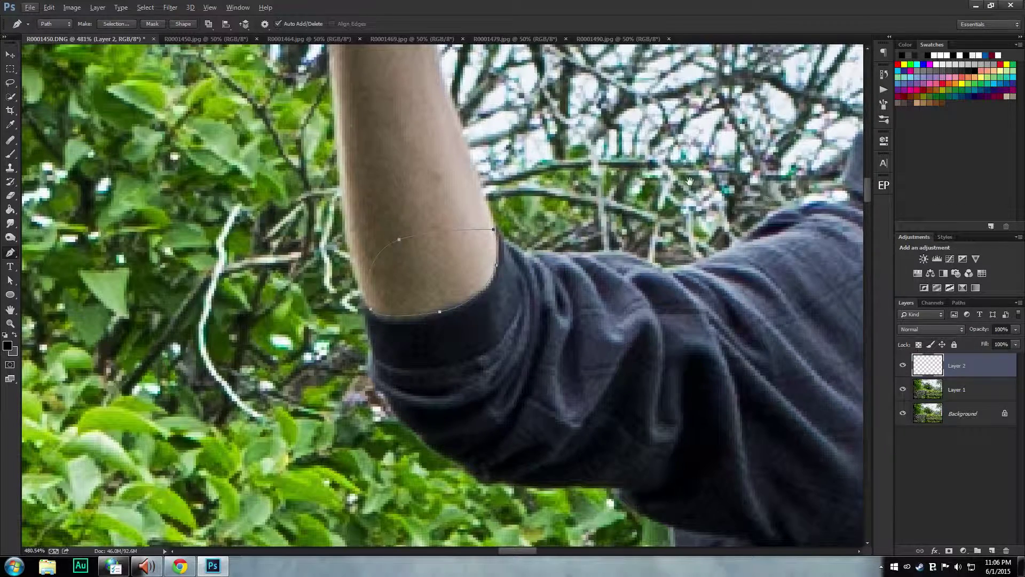
- Convert the sleeve-opening path into a selection
right_click(417, 251)
click(462, 303)
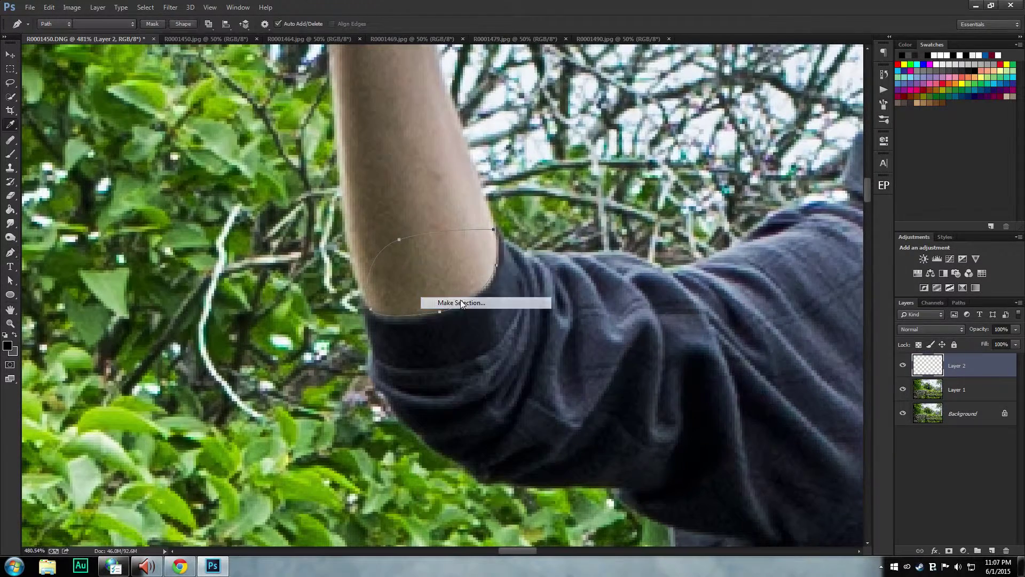
click(568, 169)
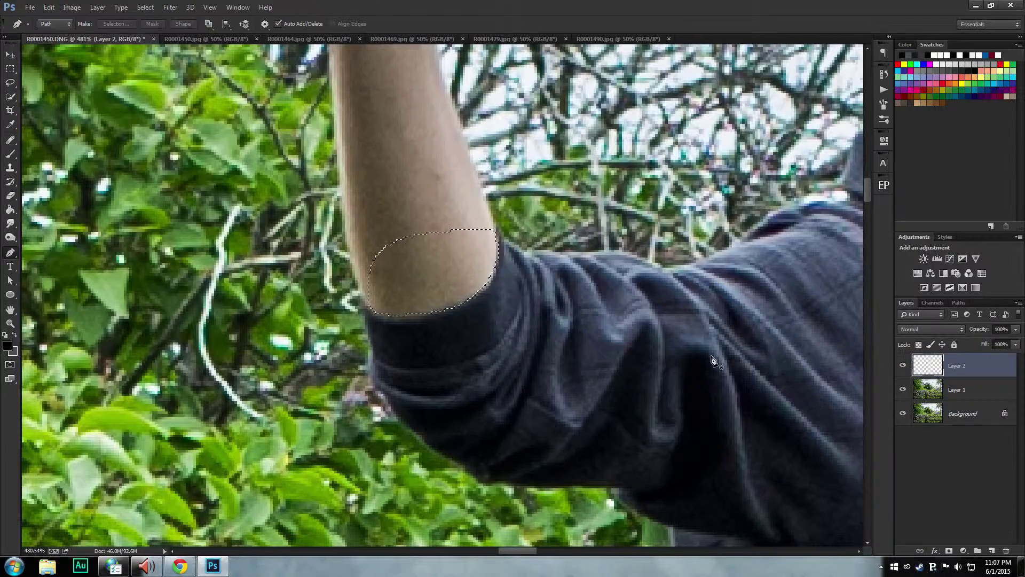
- Fill the selected sleeve opening on Layer 2 with solid slate blue using the Brush tool, and deselect it
drag(653, 262, 667, 227)
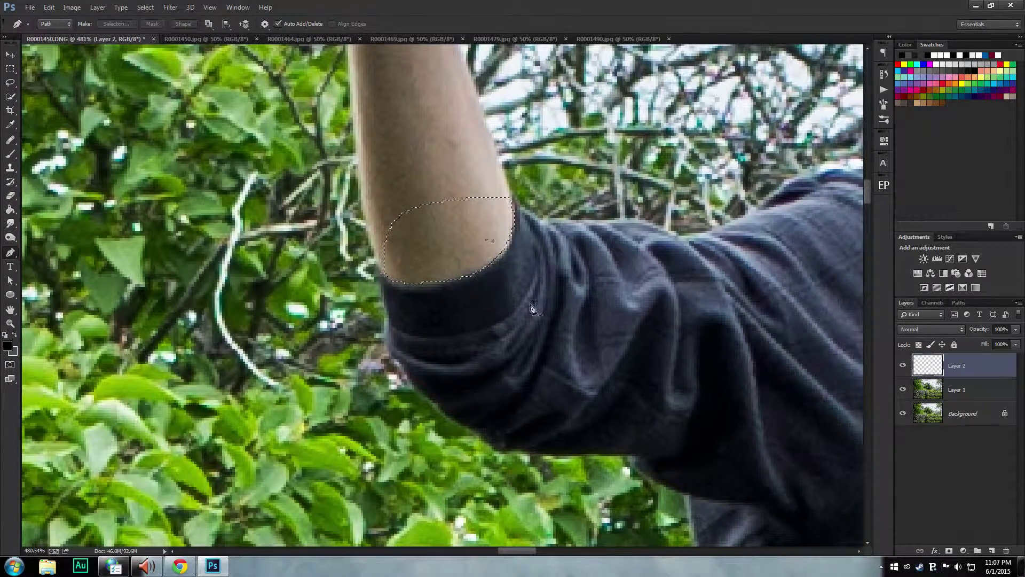
scroll(438, 302, right, 6)
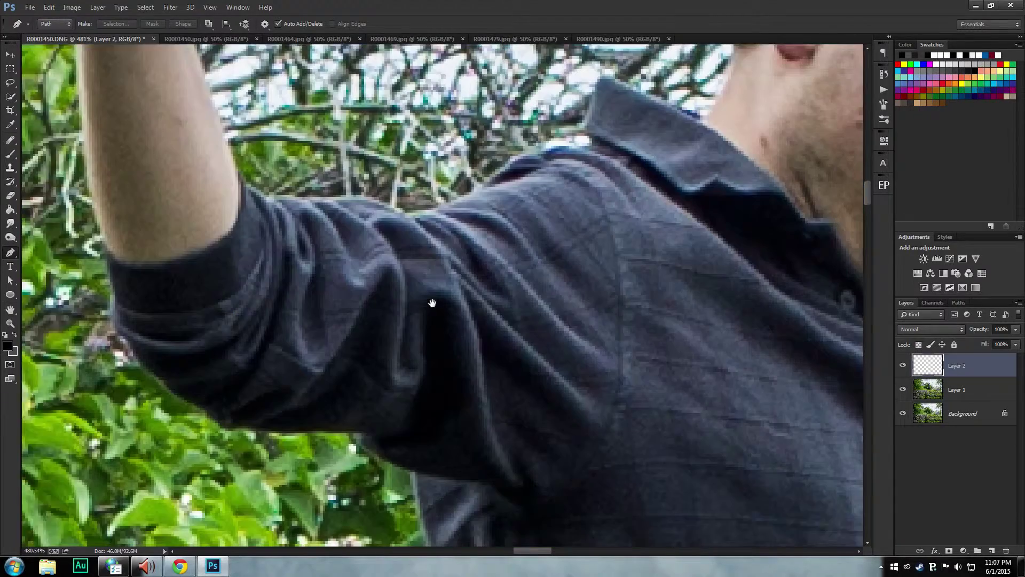
drag(133, 269, 489, 308)
scroll(607, 299, right, 6)
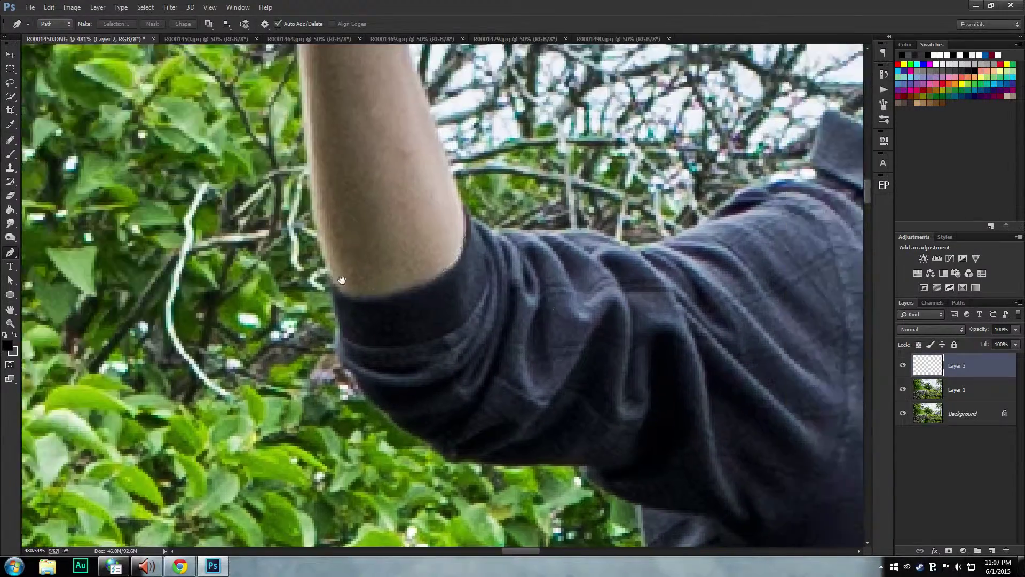
drag(231, 227, 529, 302)
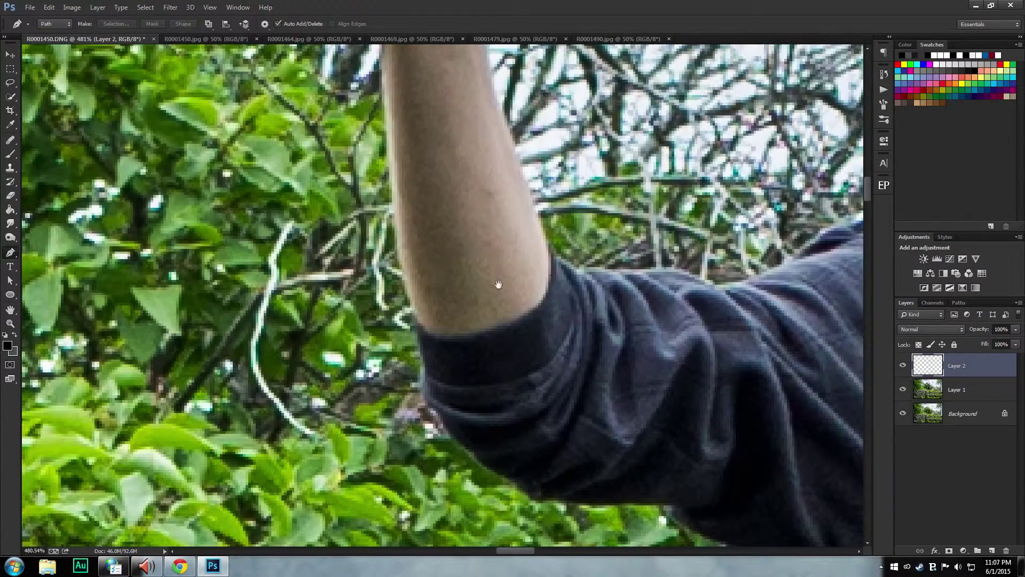
click(10, 154)
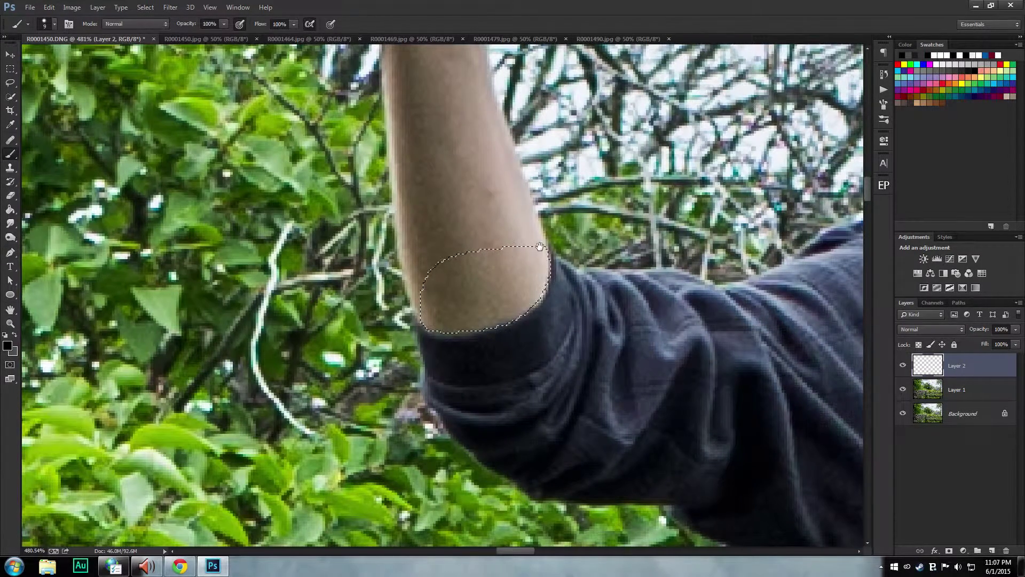
drag(538, 239, 415, 171)
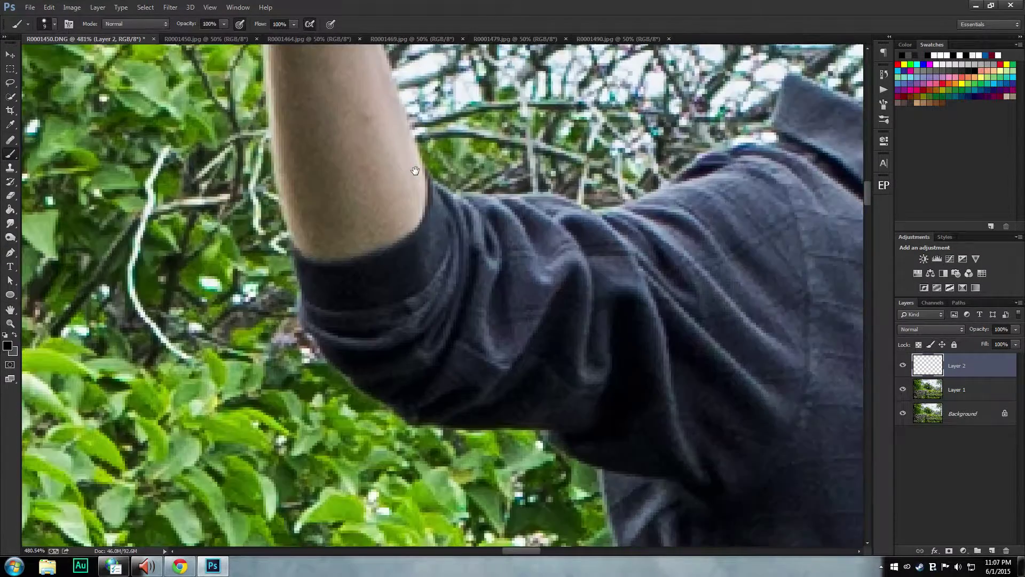
click(15, 336)
mouse_move(350, 190)
mouse_down()
mouse_move(331, 208)
mouse_move(344, 209)
mouse_move(259, 204)
mouse_move(266, 184)
mouse_move(271, 249)
mouse_move(399, 237)
mouse_move(450, 215)
mouse_up()
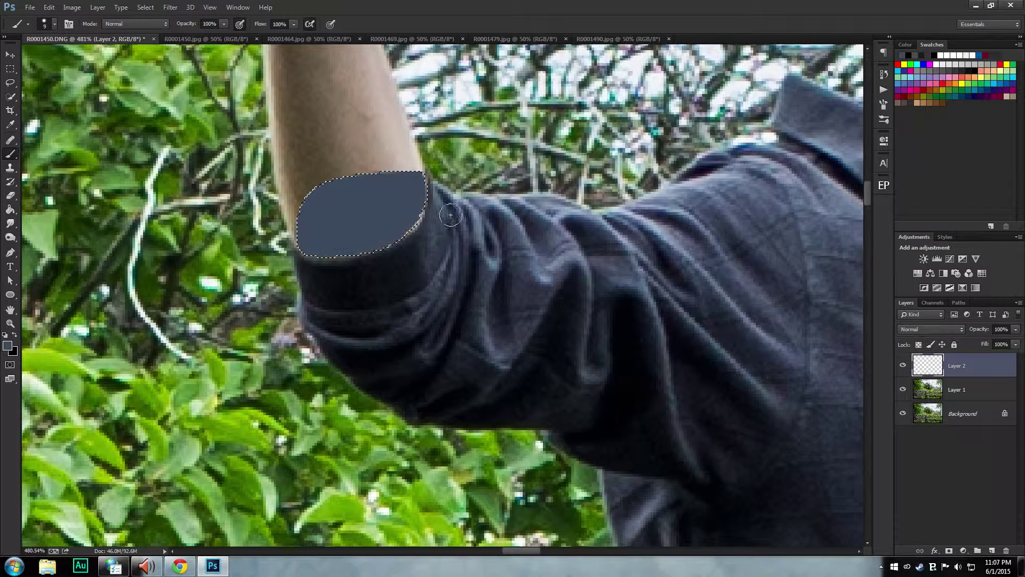
key(ctrl+d)
- Paint over the thin strip of skin between the slate-blue fill and the sleeve's edge
scroll(409, 165, up, 3)
scroll(395, 219, down, 3)
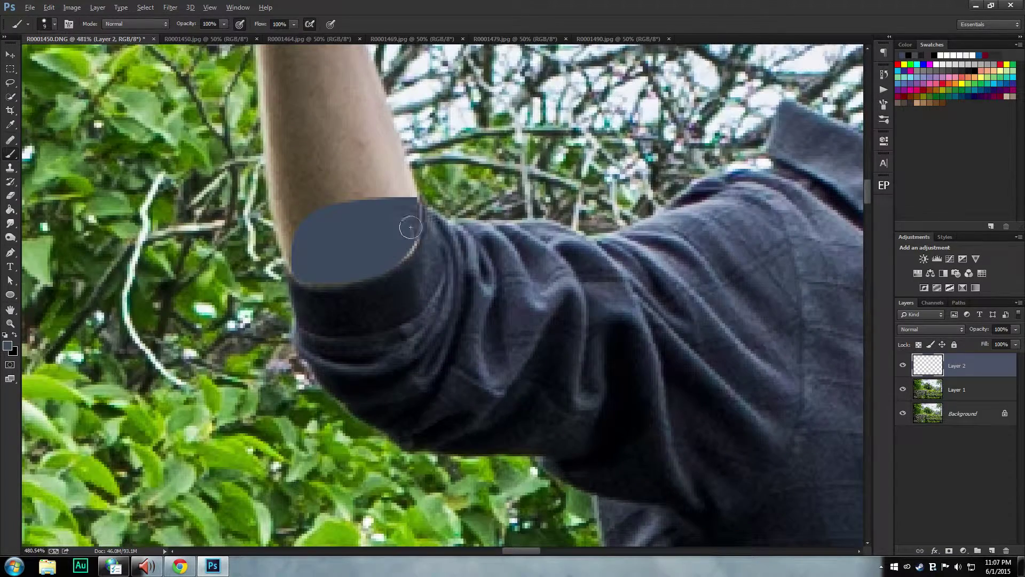
click(411, 227)
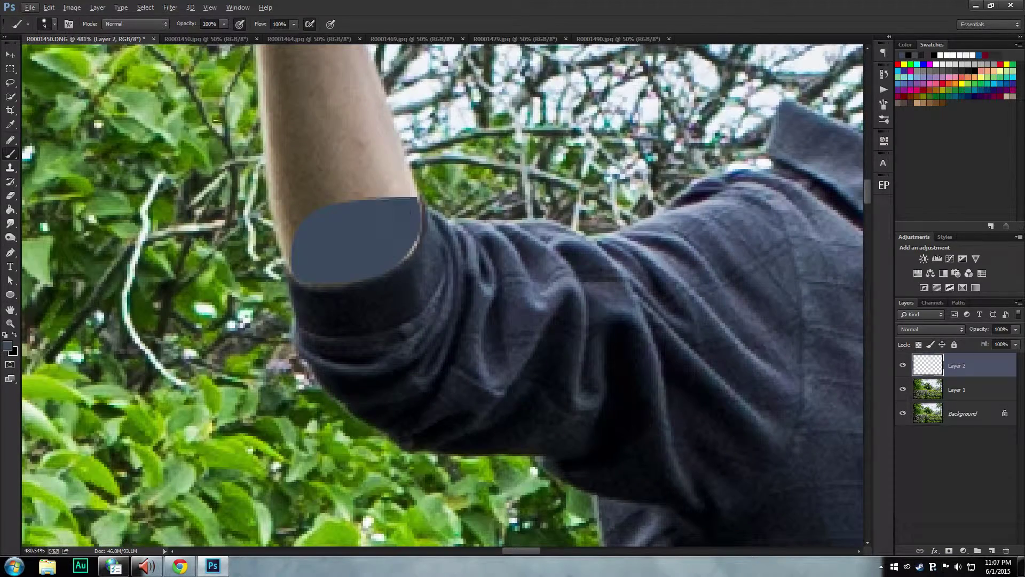
right_click(101, 51)
click(377, 17)
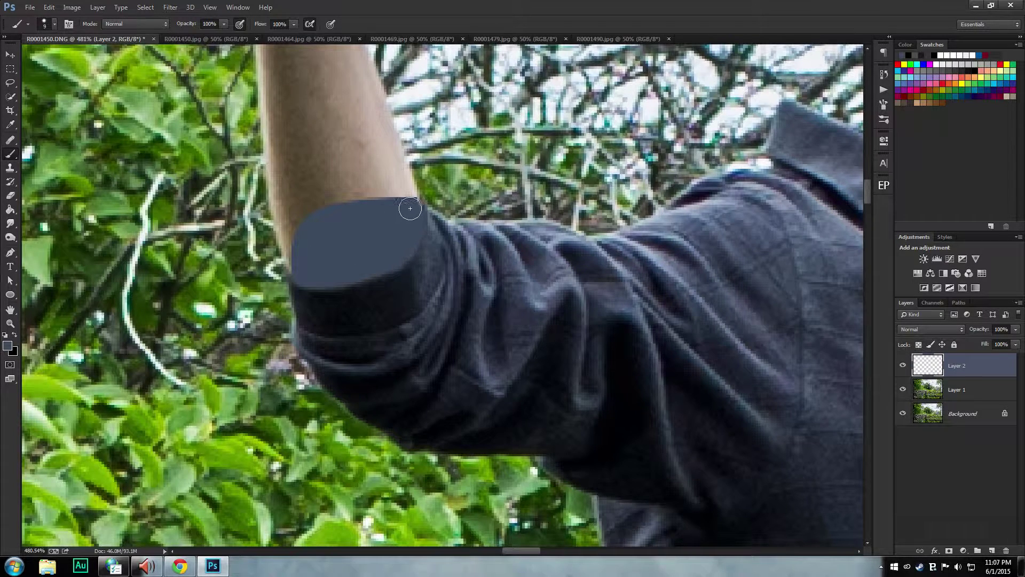
- Examine the slate-blue sleeve opening and the raised forearm above it at several zoom levels
drag(558, 228, 500, 245)
drag(307, 196, 418, 262)
scroll(422, 258, down, 3)
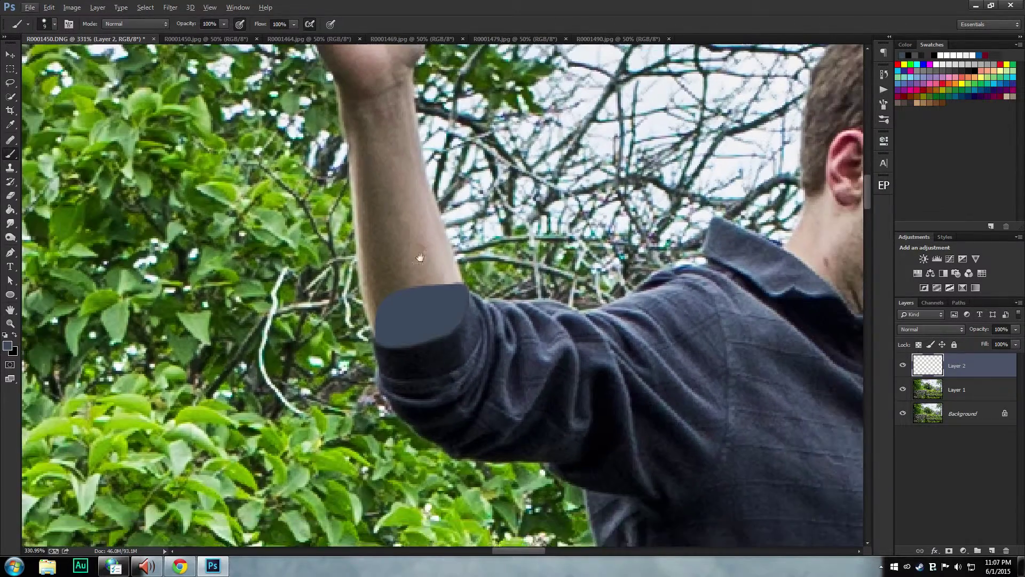
scroll(411, 278, up, 2)
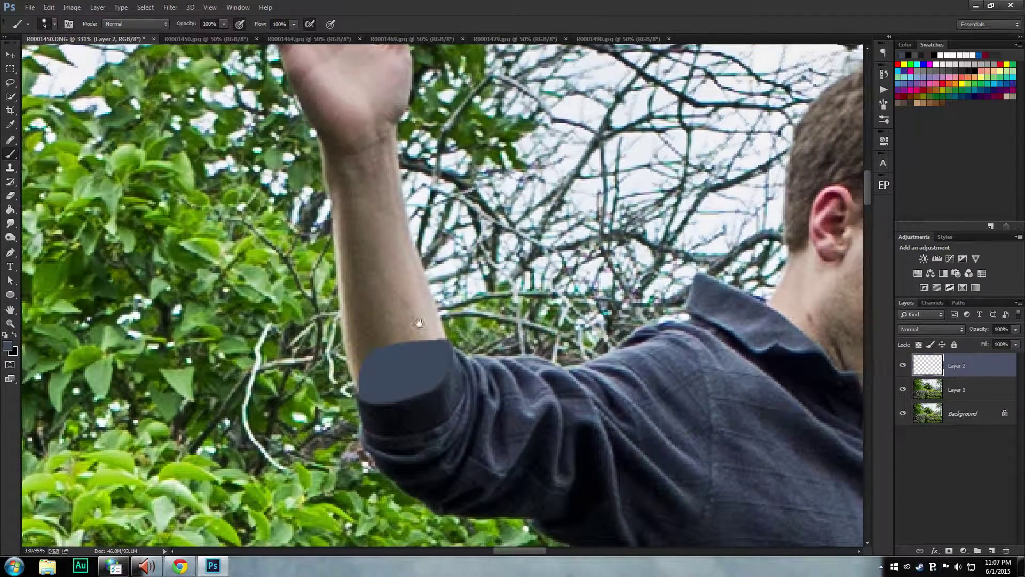
scroll(419, 324, up, 3)
scroll(422, 321, down, 2)
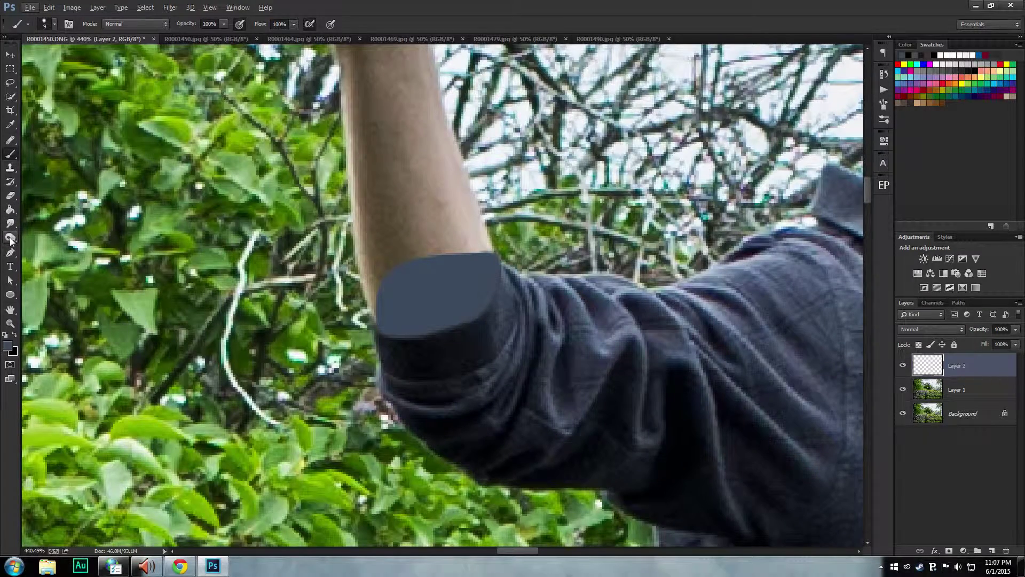
scroll(294, 299, down, 3)
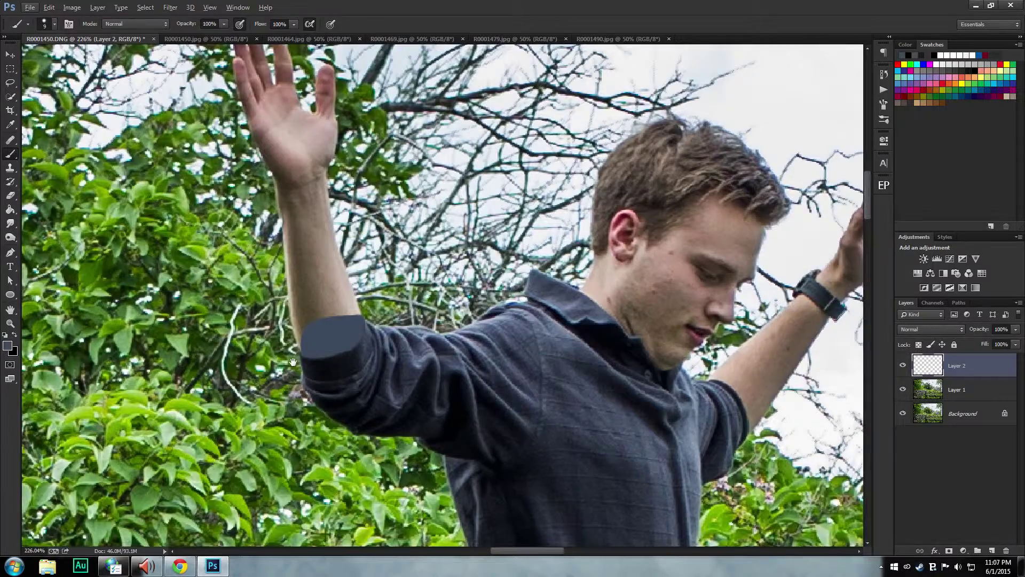
drag(293, 362, 358, 281)
scroll(327, 368, up, 2)
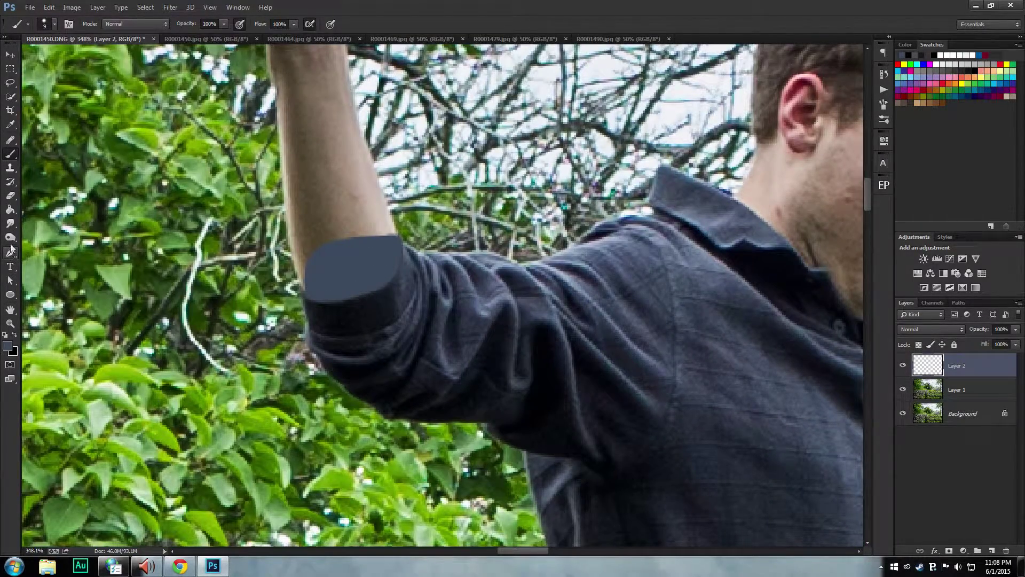
drag(344, 195, 307, 299)
scroll(306, 299, down, 3)
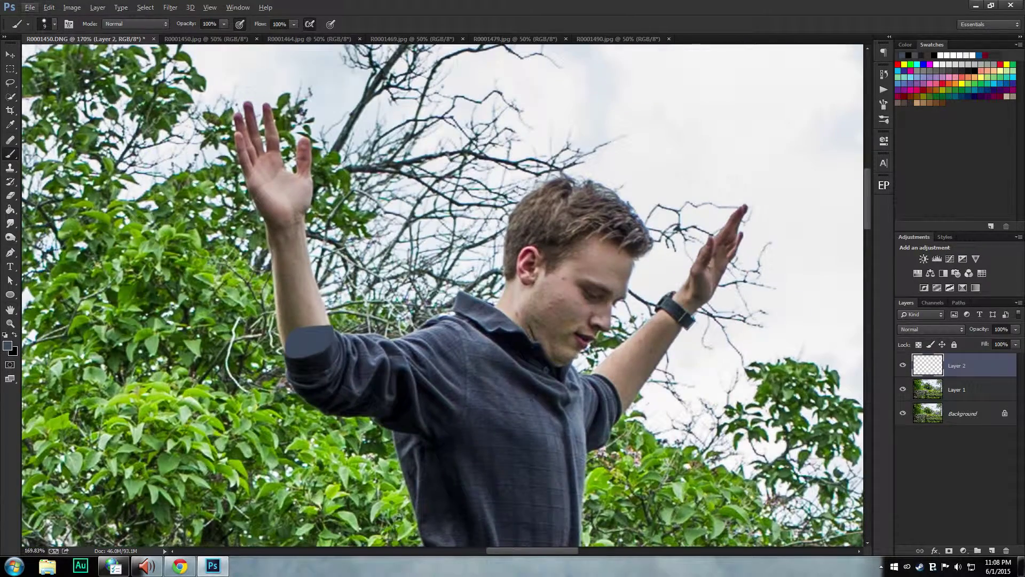
- Erase the raised hand and forearm above the slate-blue sleeve opening on Layer 1 with a 60 px Eraser
click(968, 393)
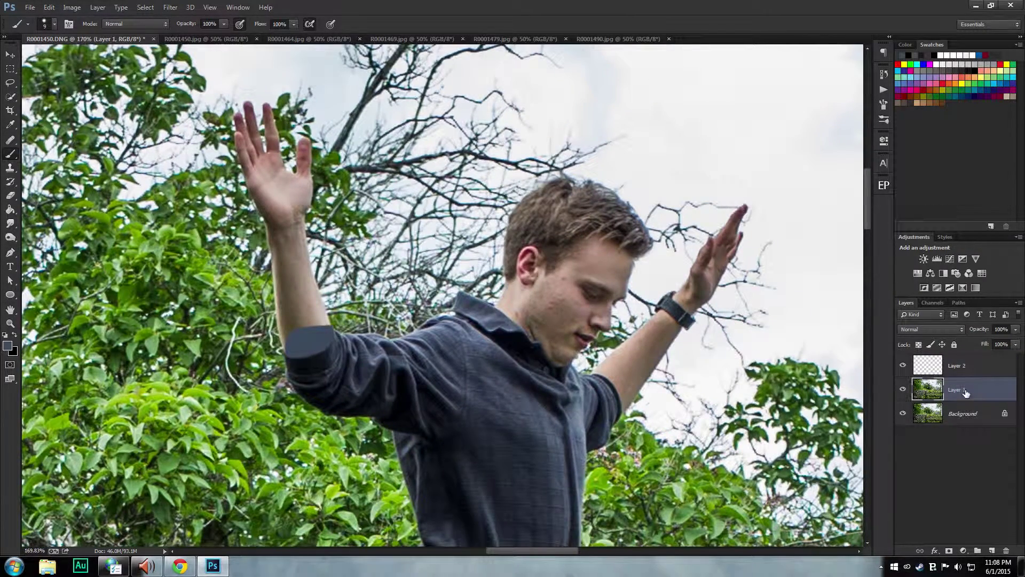
click(10, 195)
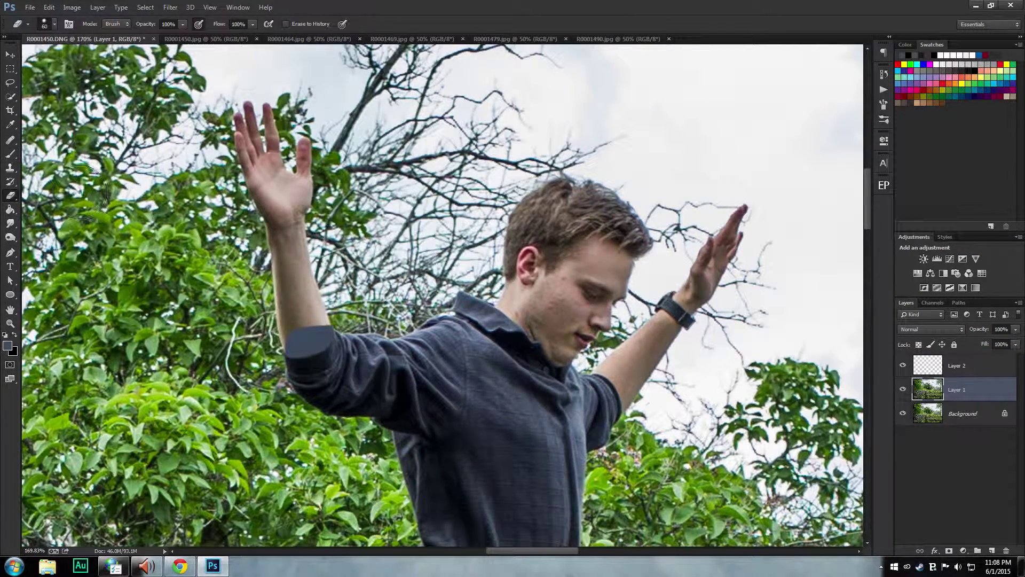
click(56, 24)
click(104, 83)
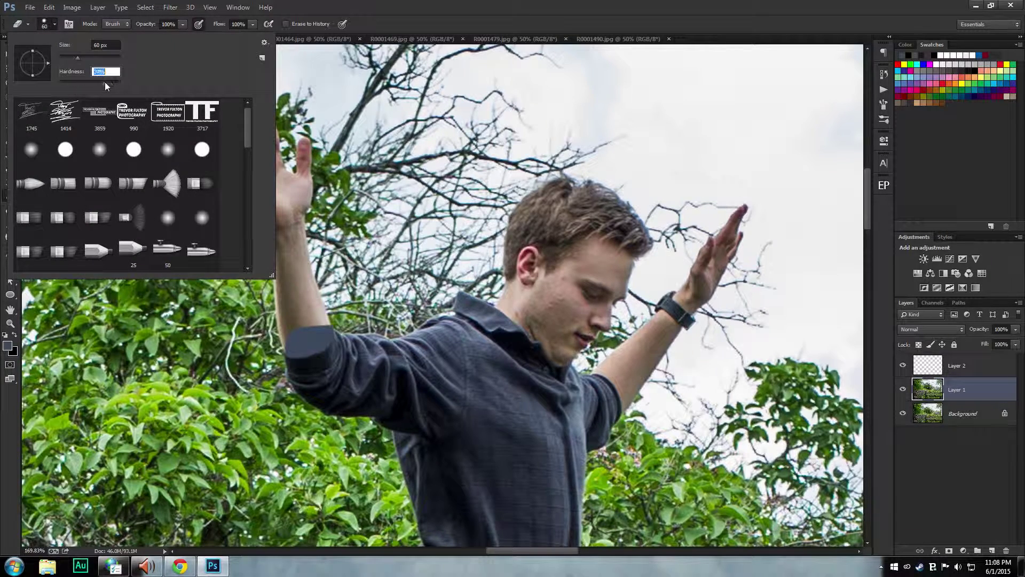
click(414, 11)
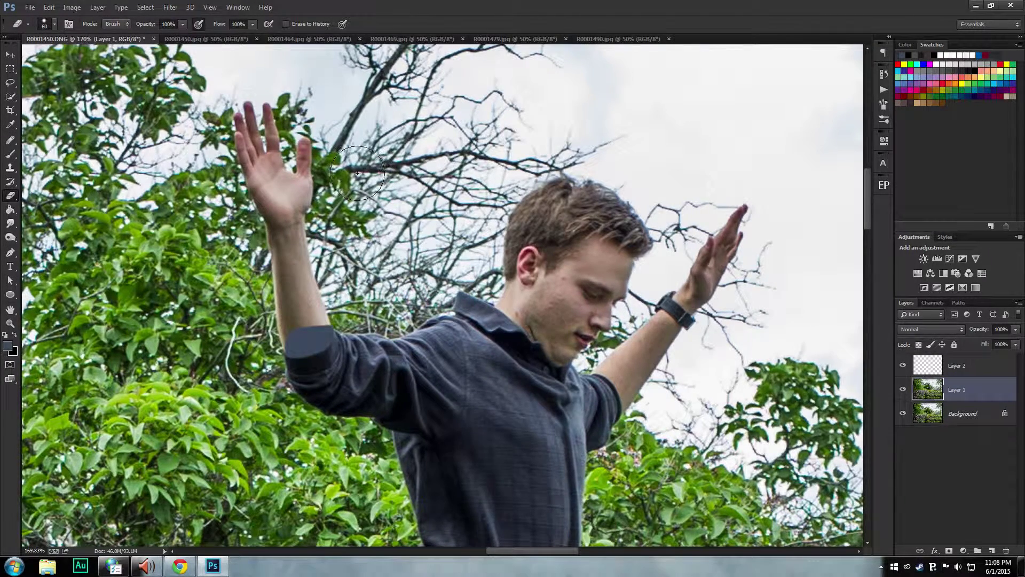
click(233, 111)
mouse_move(209, 131)
mouse_down()
mouse_move(321, 116)
mouse_move(253, 162)
mouse_move(306, 158)
mouse_move(247, 203)
mouse_move(302, 217)
mouse_move(320, 209)
mouse_move(252, 203)
mouse_move(261, 230)
mouse_move(311, 226)
mouse_move(327, 254)
mouse_move(318, 278)
mouse_move(289, 288)
mouse_move(290, 270)
mouse_move(284, 280)
mouse_move(310, 312)
mouse_move(325, 314)
mouse_move(309, 305)
mouse_move(289, 324)
mouse_up()
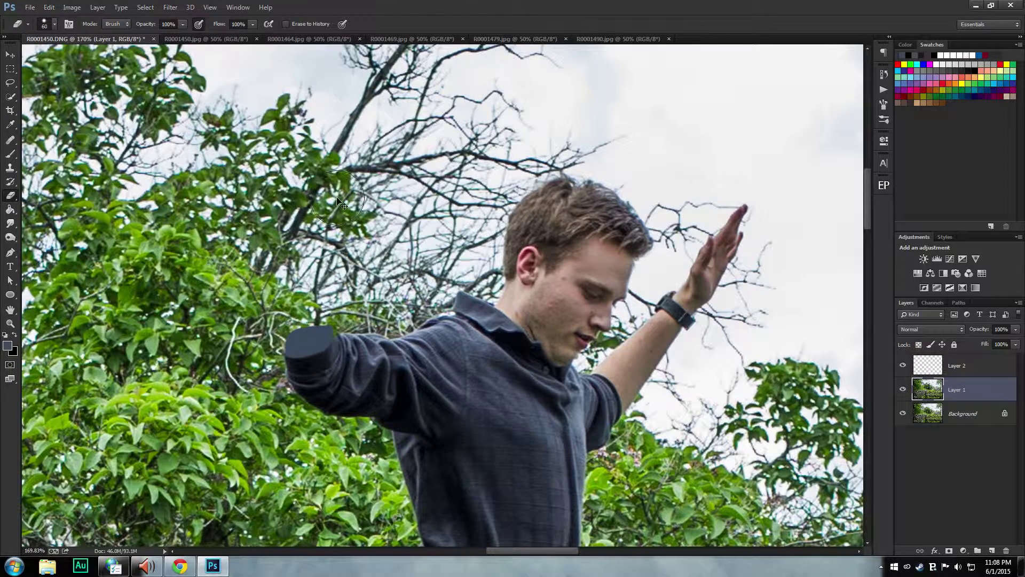
key(ctrl+z)
mouse_move(310, 314)
mouse_down()
mouse_move(282, 326)
mouse_move(298, 266)
mouse_move(254, 107)
mouse_move(261, 174)
mouse_move(273, 182)
mouse_move(301, 162)
mouse_move(304, 141)
mouse_move(301, 219)
mouse_up()
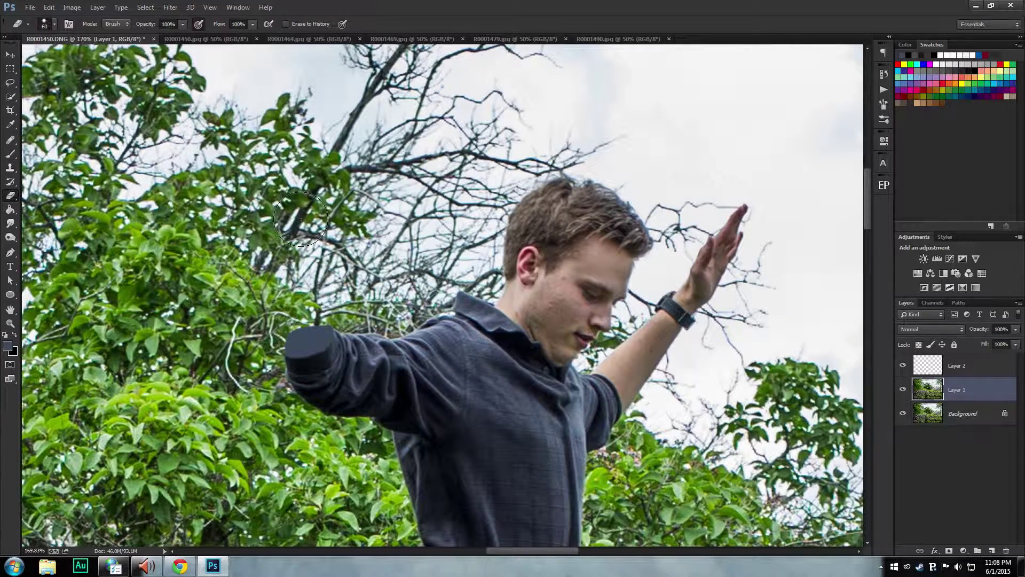
- Erase the strip of skin bordering the other sleeve's cuff on Layer 1 with a much smaller Eraser
drag(474, 168, 251, 164)
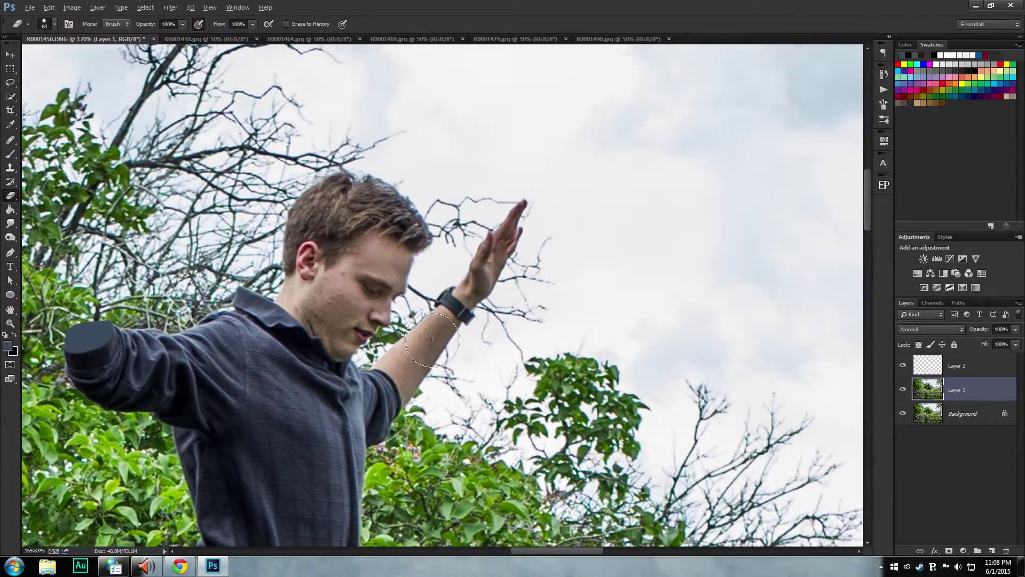
scroll(440, 391, up, 3)
scroll(441, 392, up, 2)
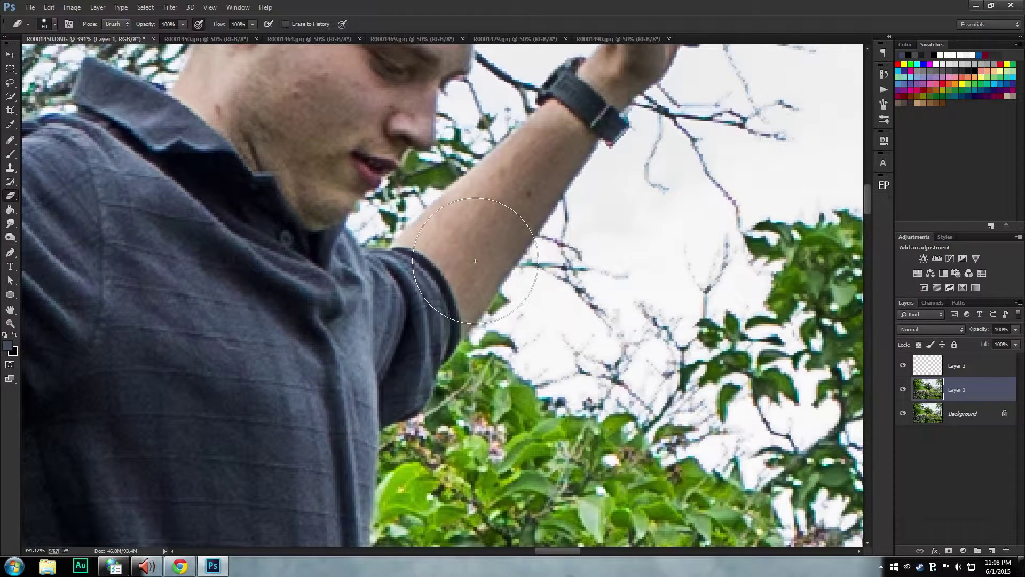
key(bracketleft)
key(bracketleft)
key(bracketleft)
key(bracketleft)
key(bracketleft)
key(bracketleft)
key(bracketleft)
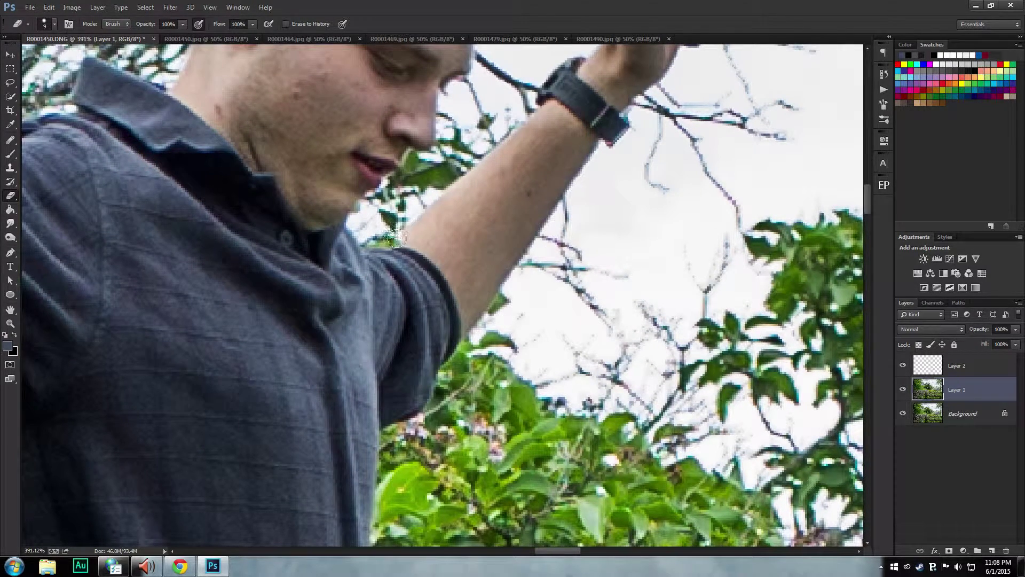
mouse_move(431, 249)
mouse_down()
mouse_move(471, 313)
mouse_move(468, 353)
mouse_up()
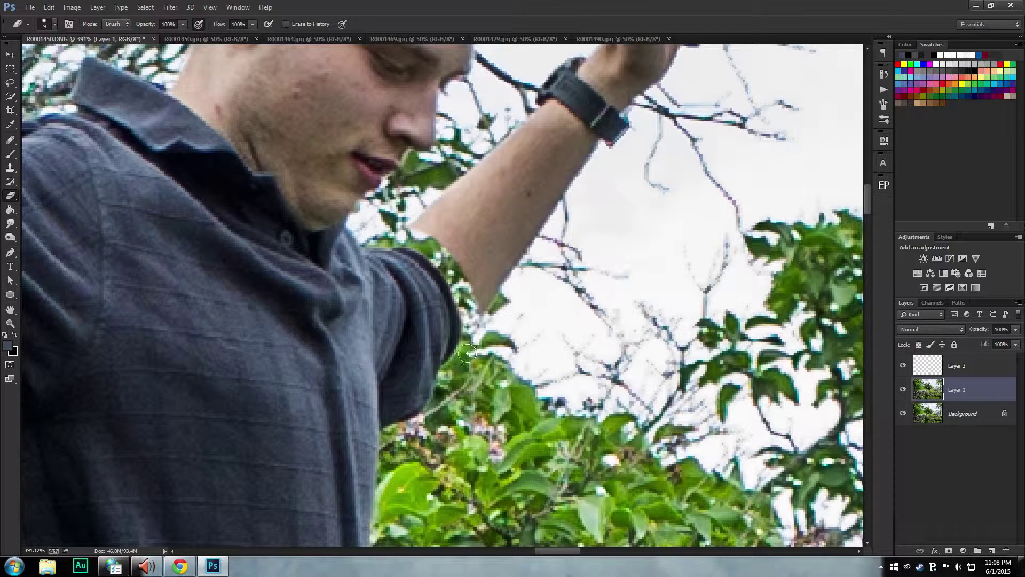
- Erase the watch arm's forearm and most of its wrist on Layer 1 with the Eraser enlarged to 35 px
key(bracketright)
key(bracketright)
key(bracketright)
key(bracketright)
key(bracketright)
key(bracketright)
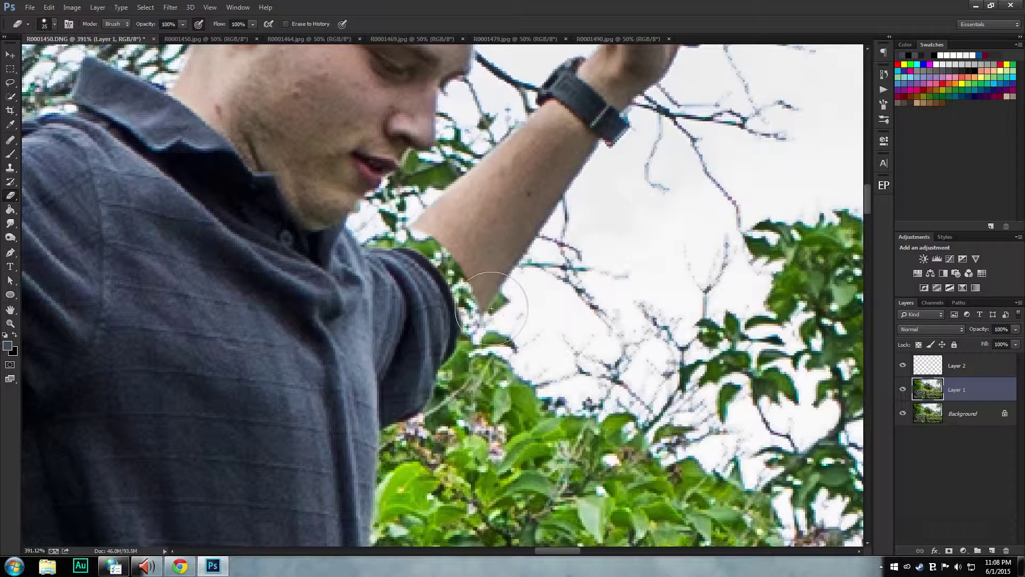
mouse_move(493, 310)
mouse_down()
mouse_move(517, 223)
mouse_move(649, 51)
mouse_up()
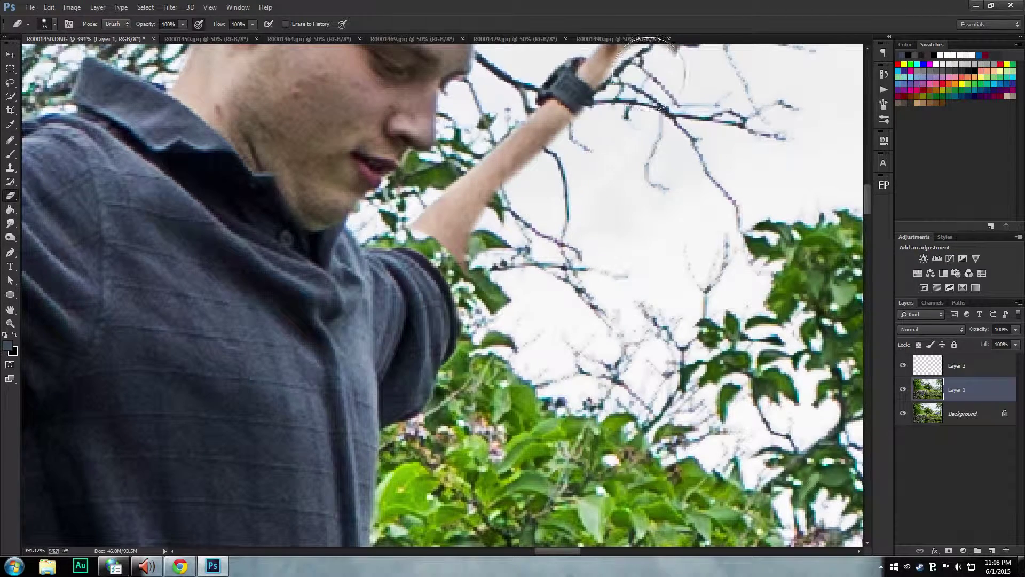
drag(424, 208, 494, 256)
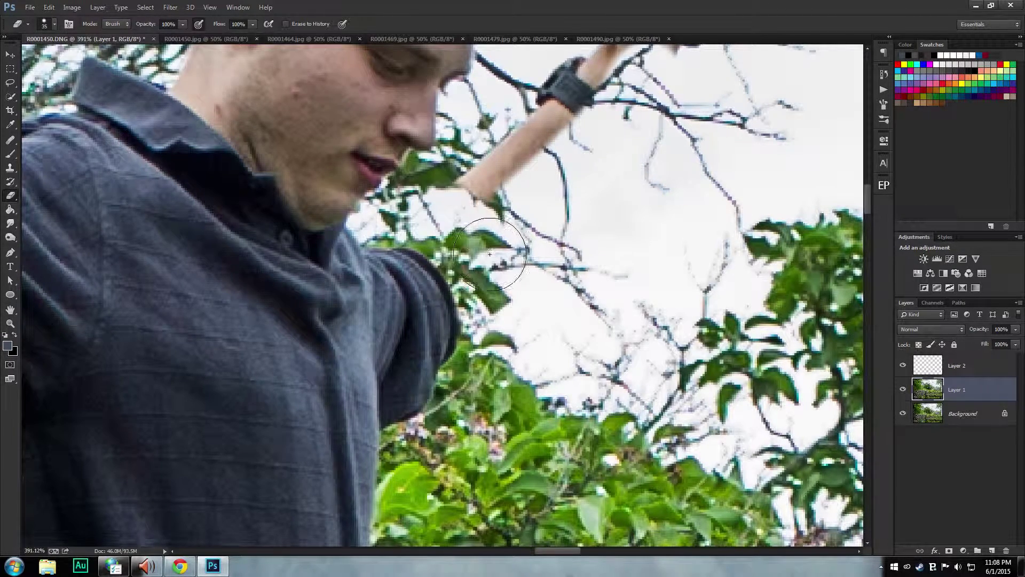
drag(486, 309, 465, 424)
drag(451, 302, 641, 91)
- Erase the leftover fragments of the watch and raised hand against the sky on Layer 1
drag(619, 264, 601, 232)
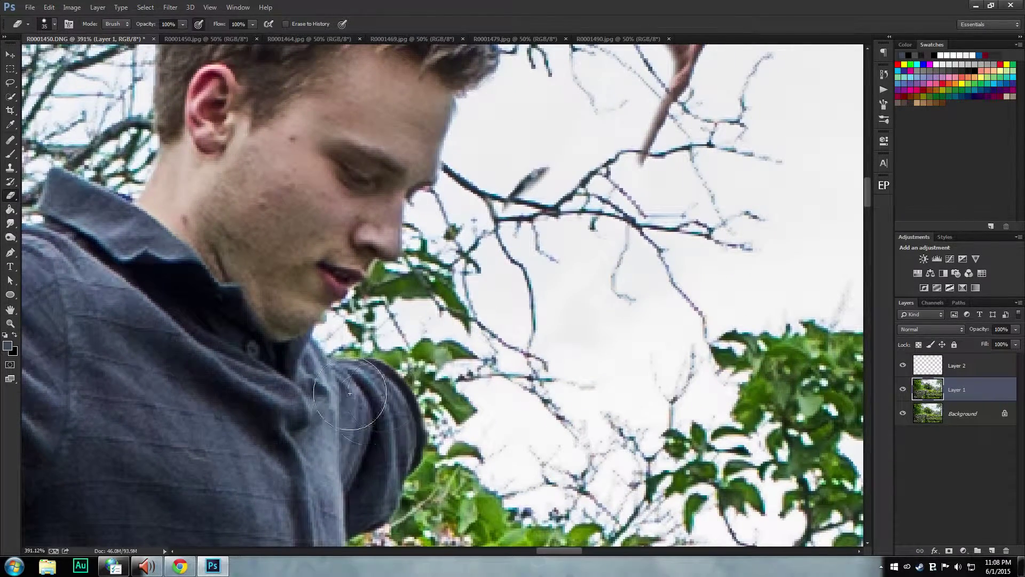
drag(556, 288, 511, 340)
drag(469, 268, 438, 313)
mouse_move(584, 289)
mouse_down()
mouse_move(645, 113)
mouse_move(602, 244)
mouse_up()
drag(510, 277, 716, 289)
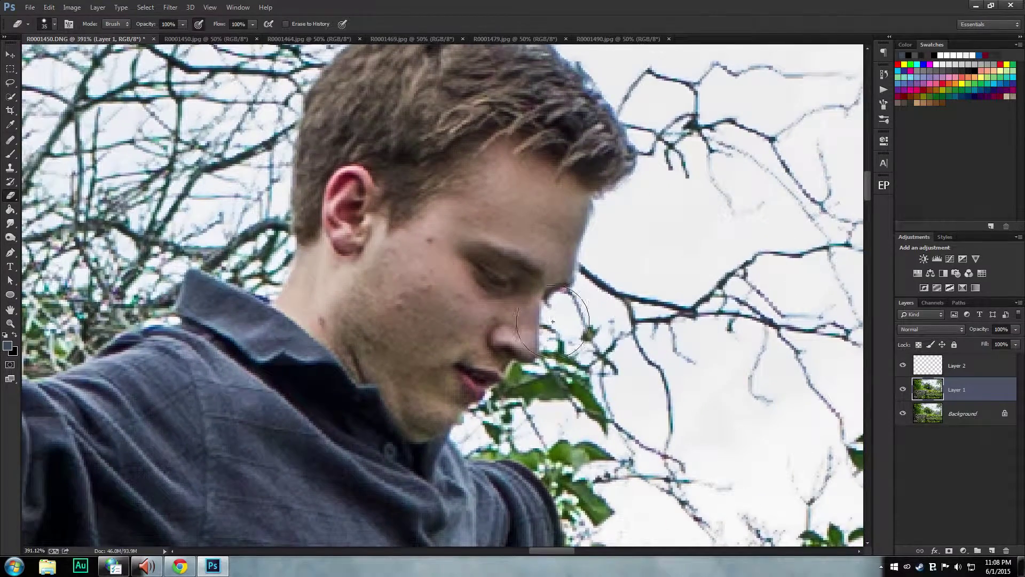
- Add a new empty layer above Layer 2 for the collar opening
scroll(350, 368, up, 3)
scroll(350, 368, down, 2)
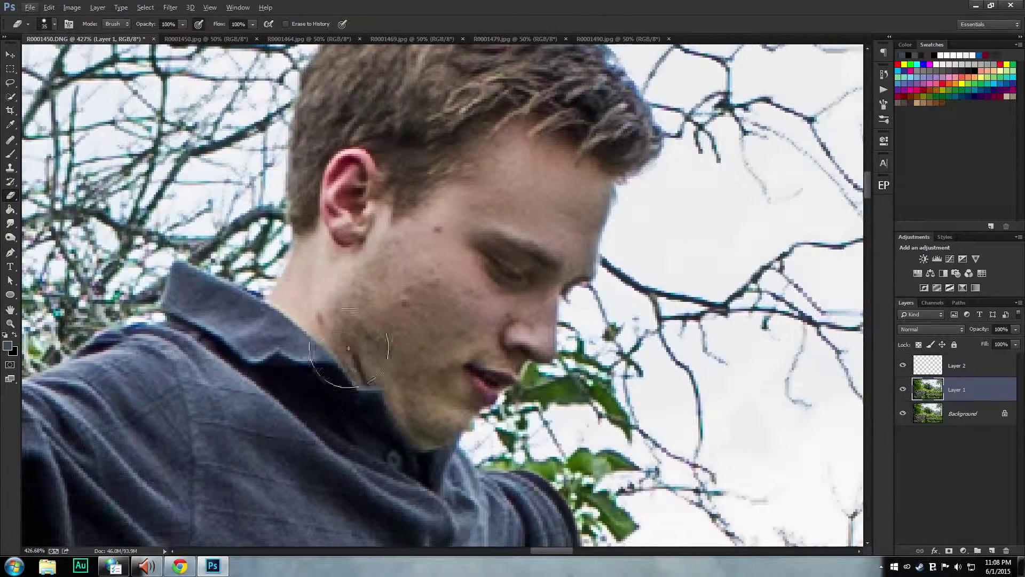
drag(195, 371, 638, 151)
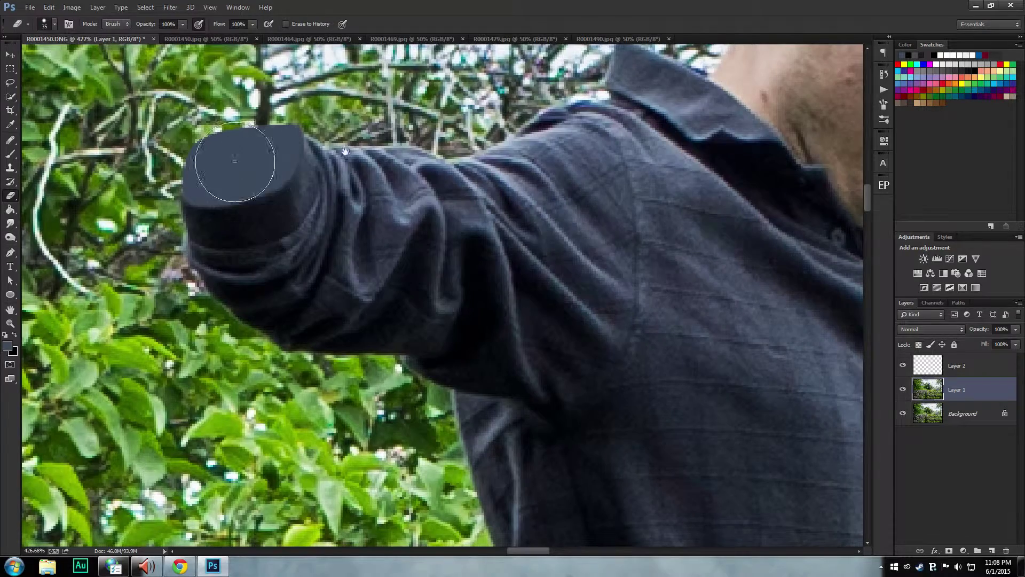
drag(577, 187, 80, 342)
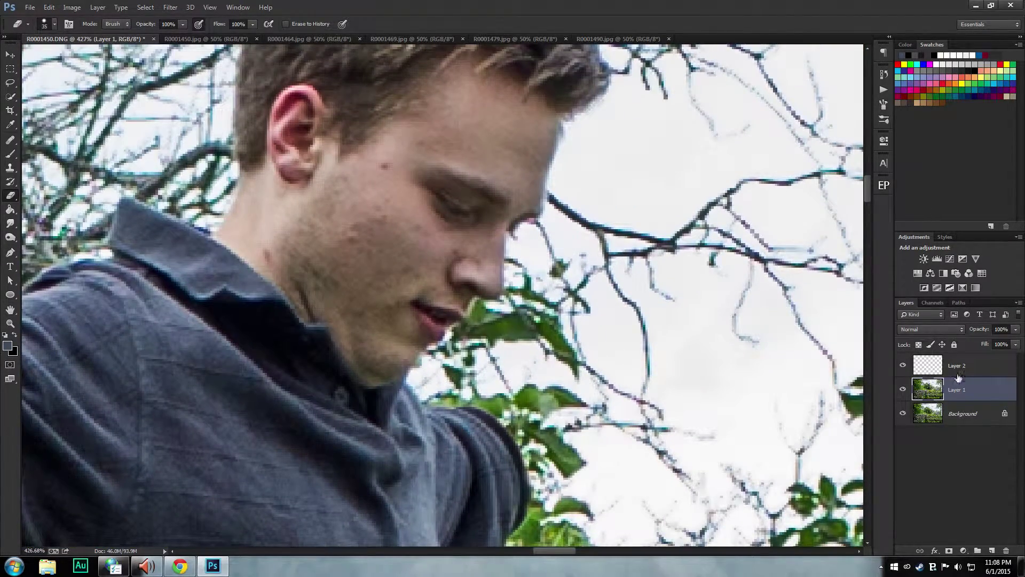
click(962, 369)
click(992, 550)
- Draw a closed Pen path along the shirt collar's edge, around the chin and back across the jaw and neck
drag(403, 299, 625, 257)
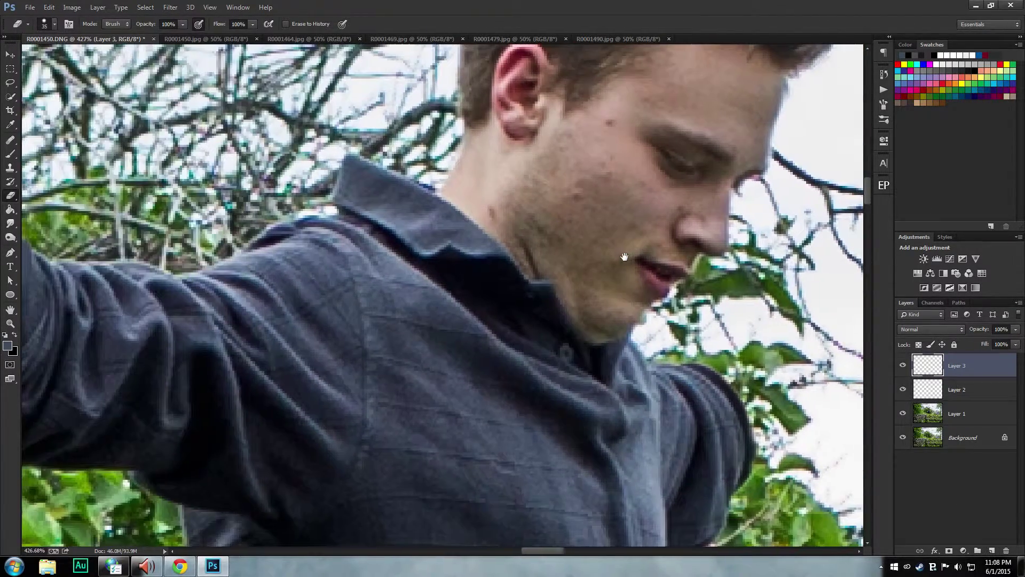
click(10, 252)
scroll(504, 268, up, 2)
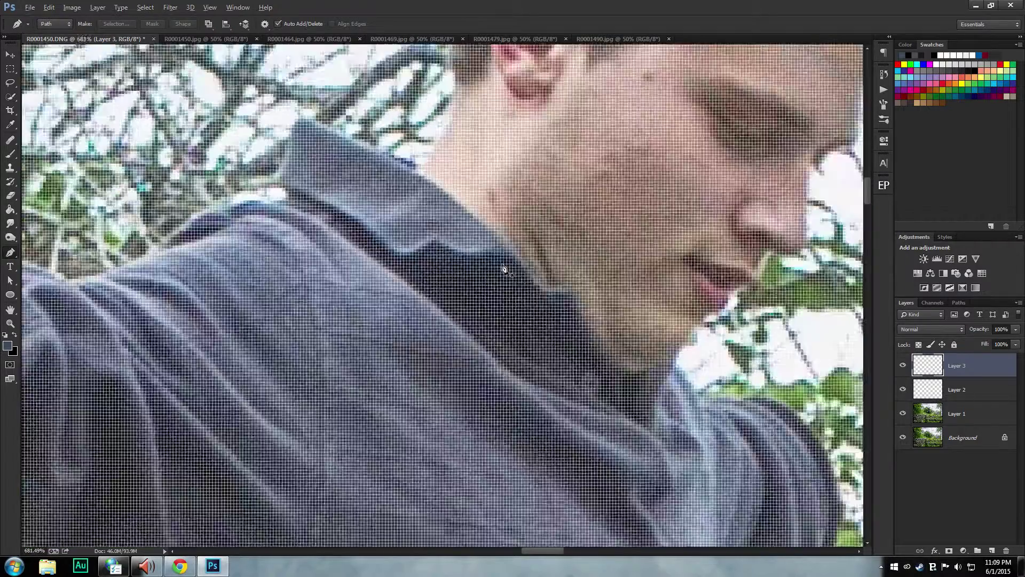
scroll(504, 269, down, 2)
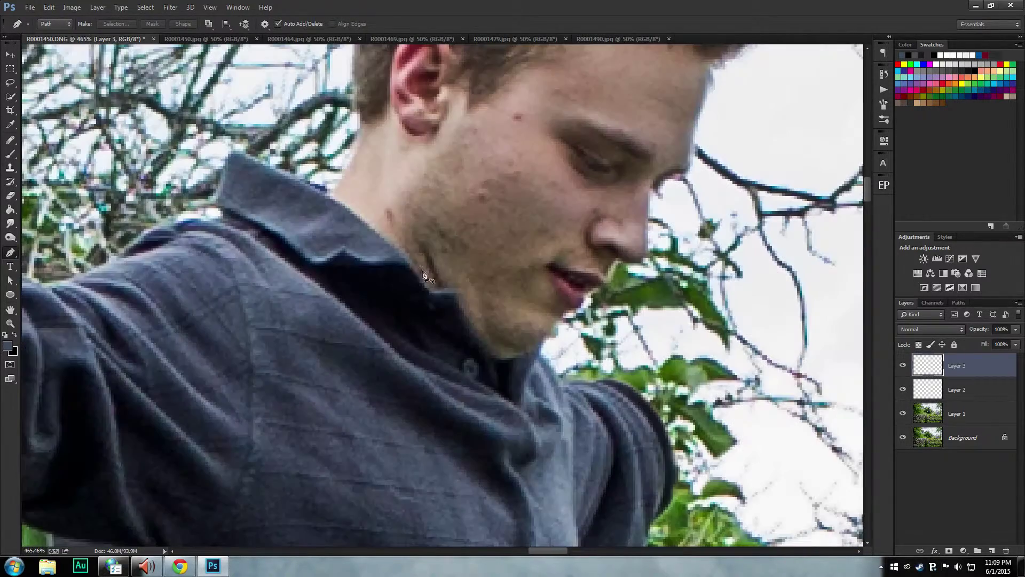
click(385, 241)
- Convert the collar-opening path into a selection
right_click(436, 276)
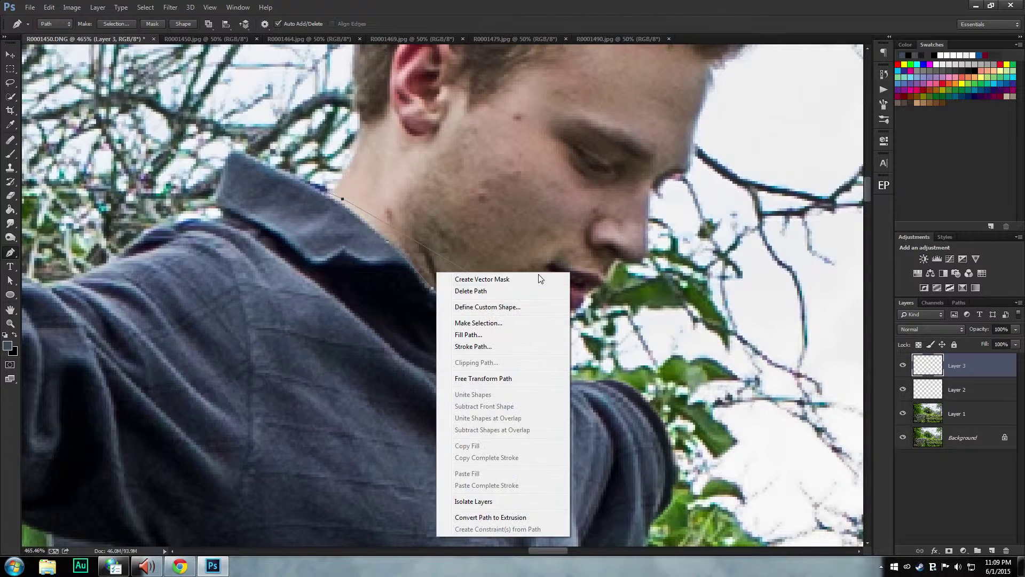
click(479, 323)
key(Return)
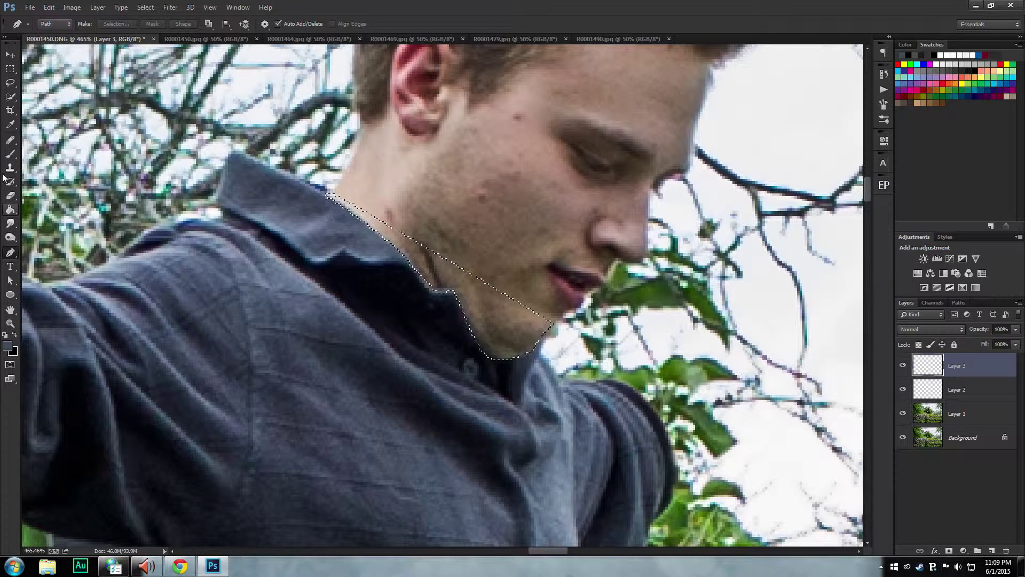
- Fill the selected collar opening on Layer 3 with solid slate blue using the Brush tool, and deselect it
click(10, 154)
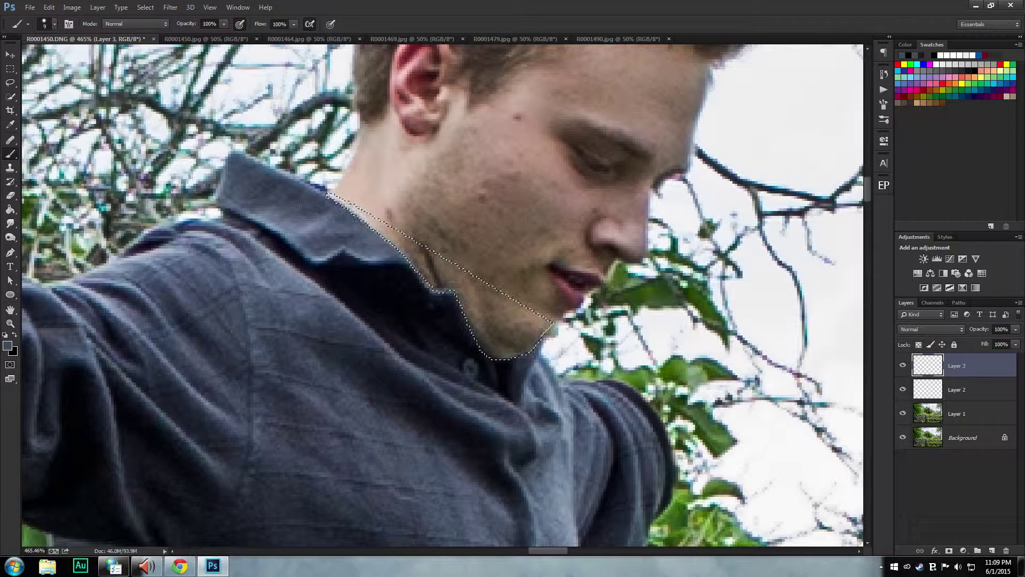
mouse_move(352, 240)
mouse_down()
mouse_move(379, 254)
mouse_move(484, 259)
mouse_move(495, 274)
mouse_move(423, 305)
mouse_move(545, 331)
mouse_move(500, 360)
mouse_up()
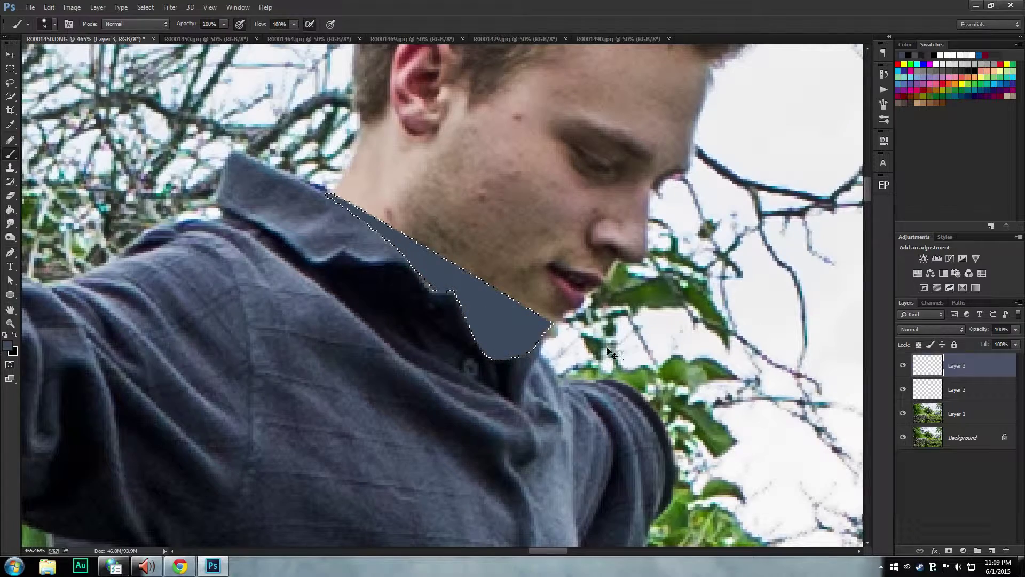
key(ctrl+d)
- Examine the edges of the slate-blue collar fill against the shirt, neck and chin at several zoom levels
scroll(436, 277, down, 2)
scroll(435, 275, up, 3)
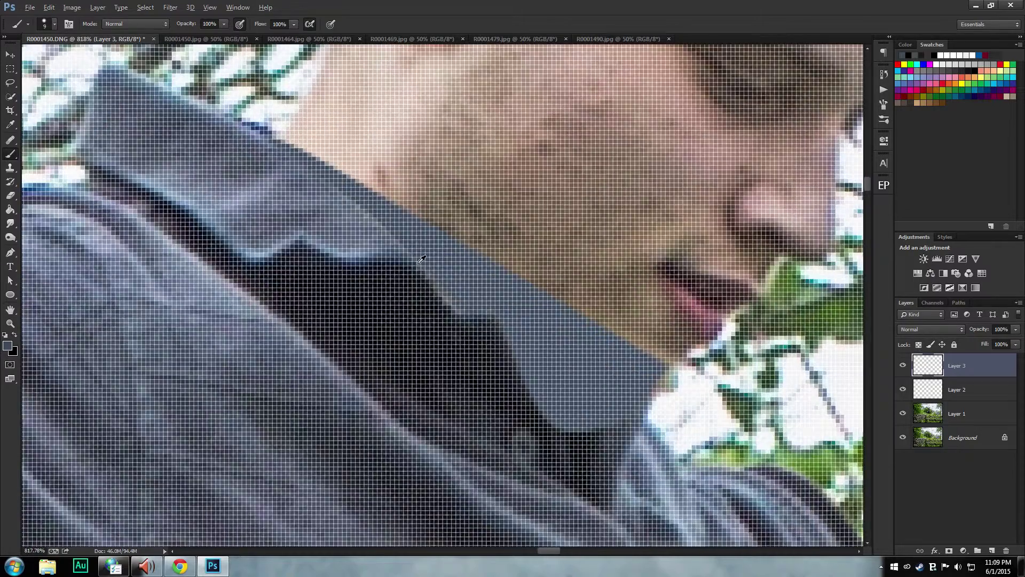
scroll(433, 275, down, 2)
scroll(433, 274, up, 2)
scroll(433, 274, down, 3)
scroll(433, 274, up, 3)
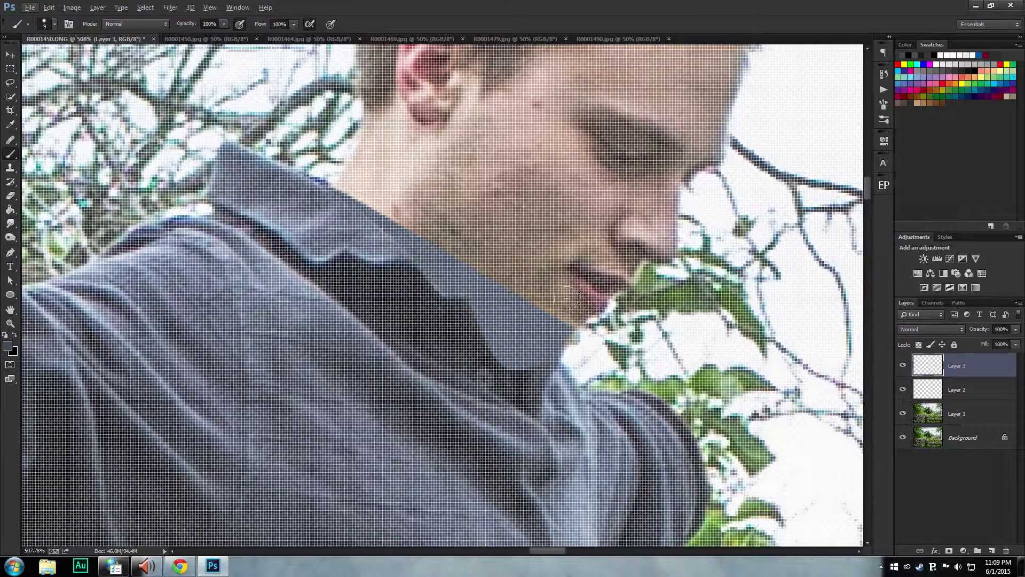
scroll(473, 282, down, 3)
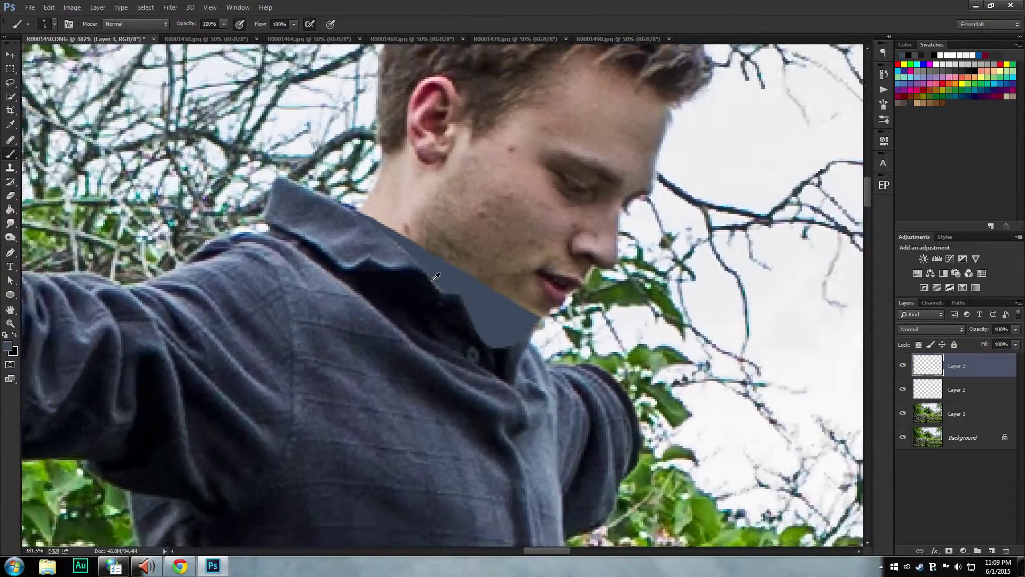
scroll(421, 261, up, 2)
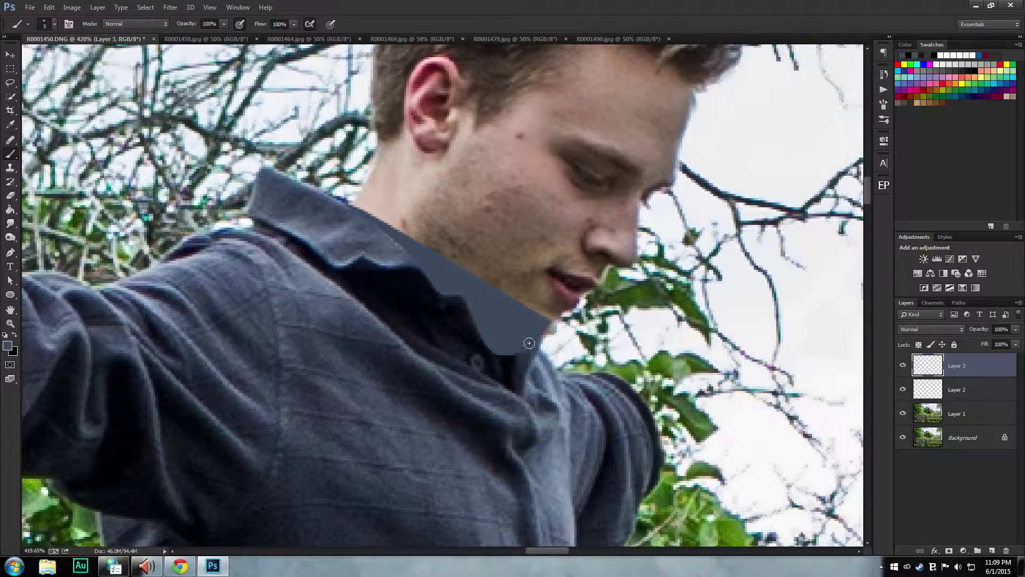
- Erase the man's head and neck above the collar on Layer 1 with the Eraser tool
scroll(405, 243, down, 5)
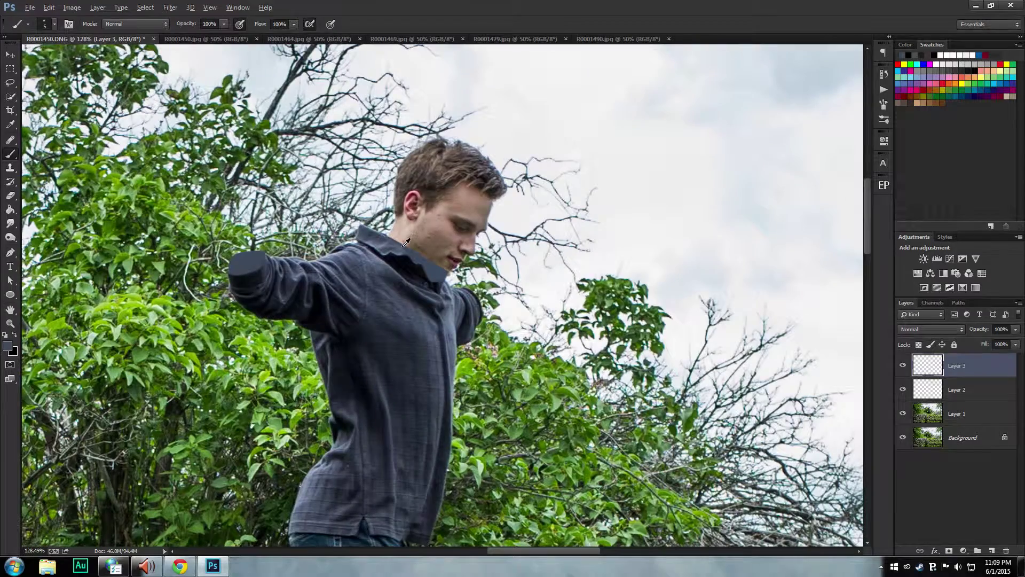
scroll(407, 242, up, 3)
click(972, 416)
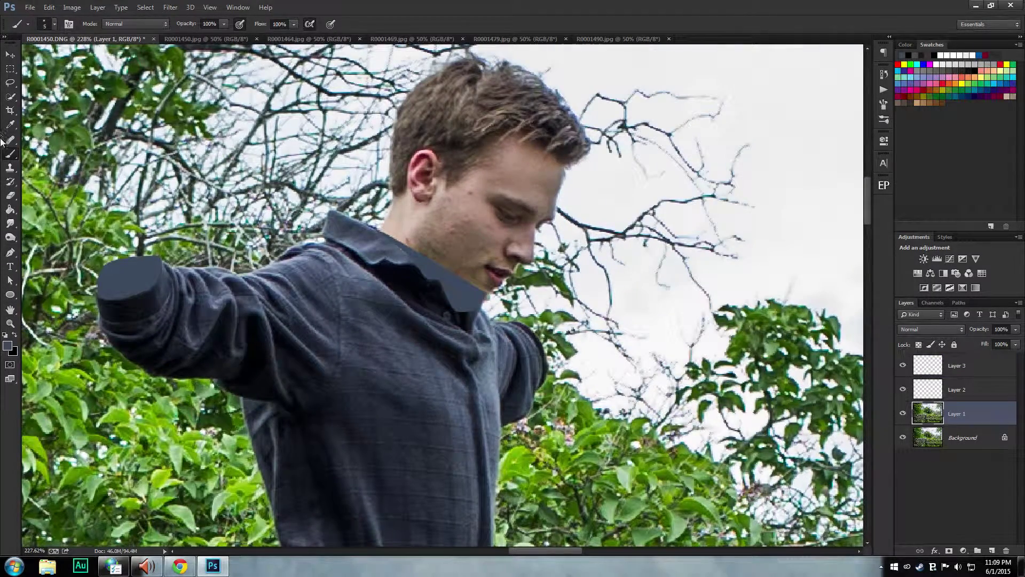
click(10, 195)
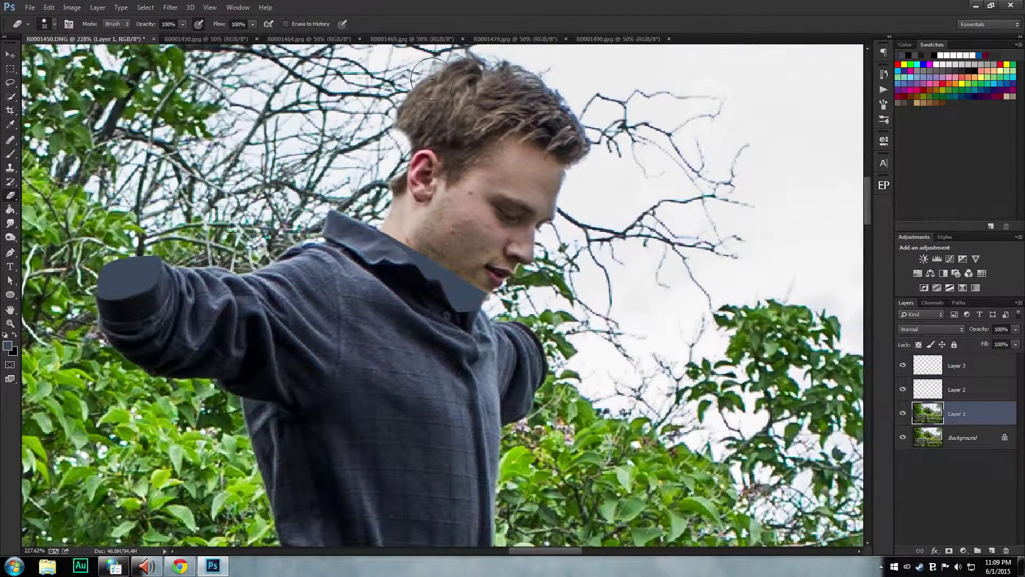
mouse_move(574, 123)
mouse_down()
mouse_move(566, 213)
mouse_move(524, 261)
mouse_move(491, 278)
mouse_move(388, 216)
mouse_move(430, 229)
mouse_move(496, 273)
mouse_move(499, 289)
mouse_move(526, 261)
mouse_up()
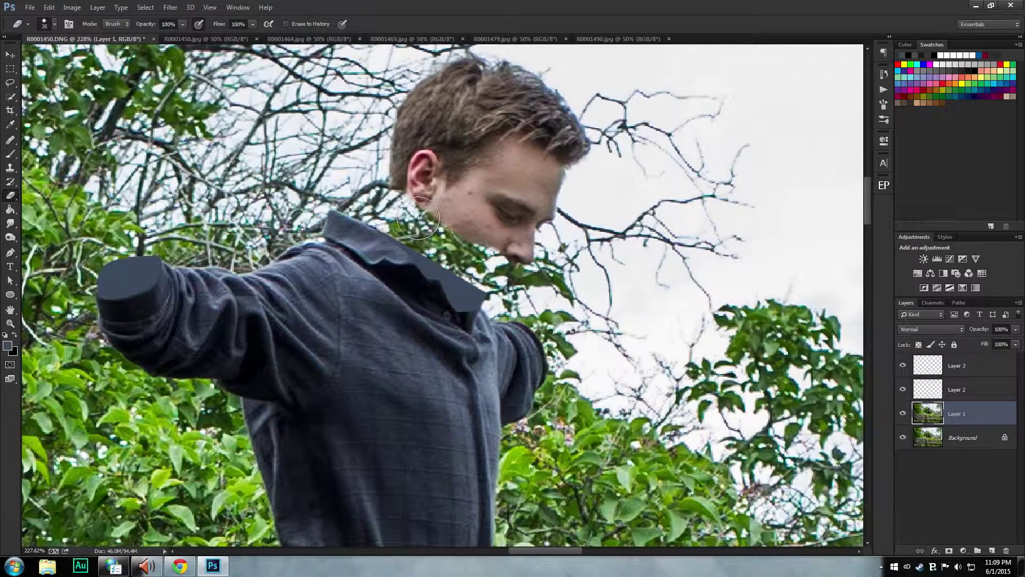
mouse_move(418, 217)
mouse_down()
mouse_move(405, 193)
mouse_move(396, 217)
mouse_move(425, 220)
mouse_move(407, 169)
mouse_move(412, 105)
mouse_move(451, 64)
mouse_move(518, 57)
mouse_move(582, 140)
mouse_move(588, 177)
mouse_move(566, 216)
mouse_move(511, 247)
mouse_move(449, 199)
mouse_move(428, 155)
mouse_move(472, 99)
mouse_move(550, 115)
mouse_move(564, 193)
mouse_move(459, 176)
mouse_move(499, 124)
mouse_move(532, 183)
mouse_move(475, 146)
mouse_move(525, 172)
mouse_move(505, 162)
mouse_move(468, 202)
mouse_move(433, 199)
mouse_move(444, 217)
mouse_move(501, 247)
mouse_up()
mouse_move(435, 267)
mouse_down()
mouse_move(606, 197)
mouse_move(596, 198)
mouse_up()
scroll(595, 200, down, 3)
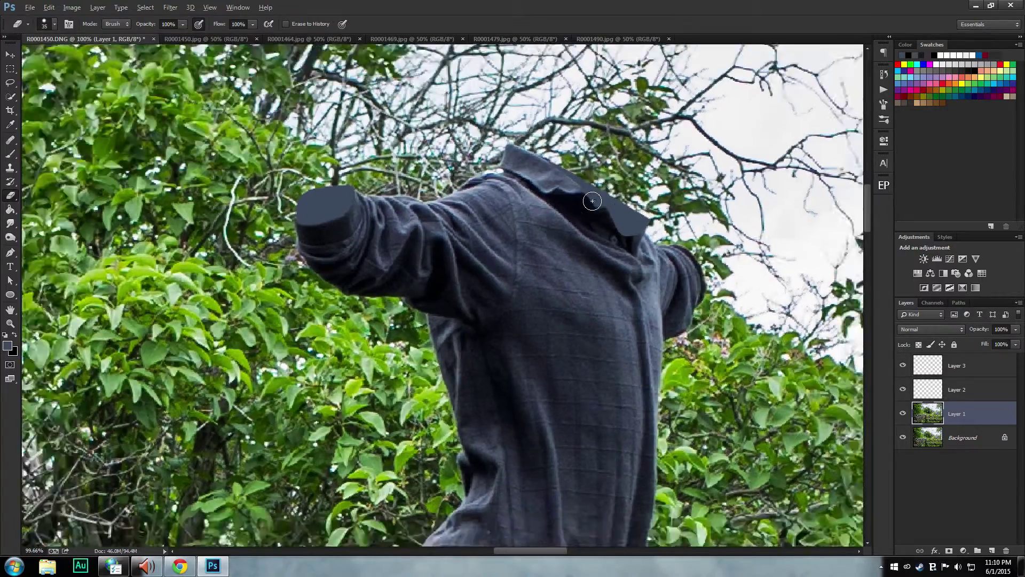
scroll(592, 201, down, 2)
scroll(592, 191, down, 4)
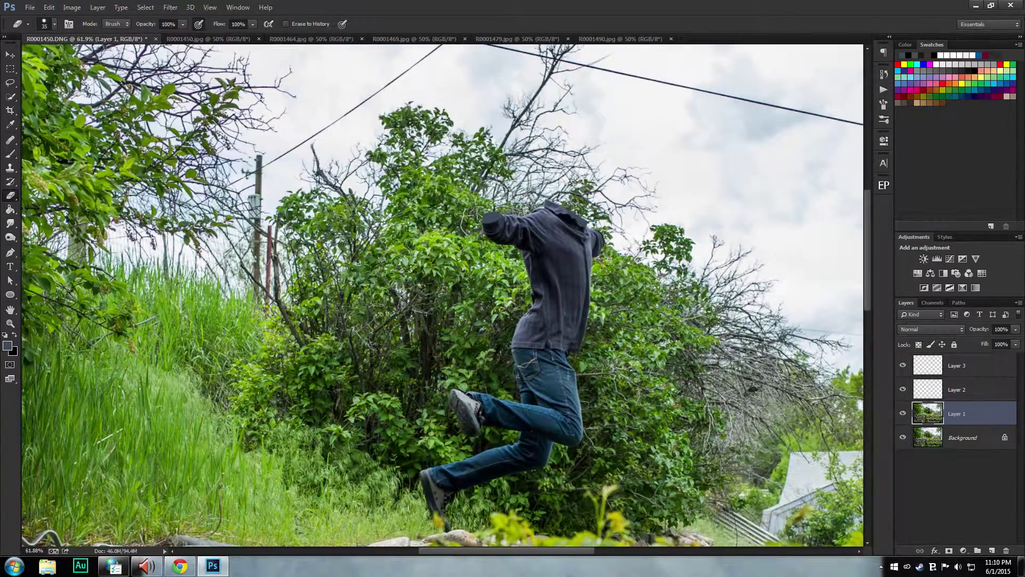
scroll(485, 172, up, 6)
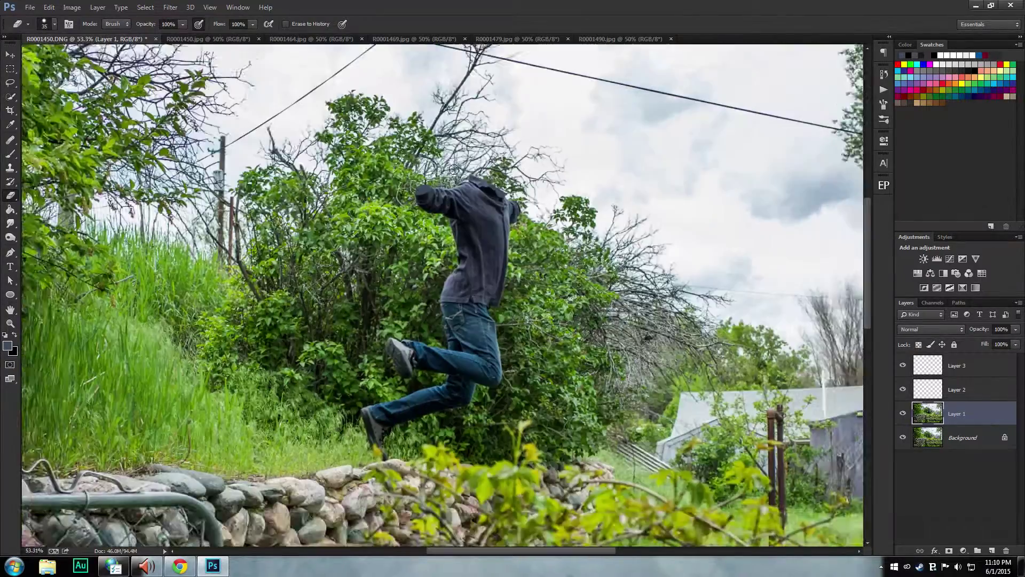
scroll(419, 208, up, 2)
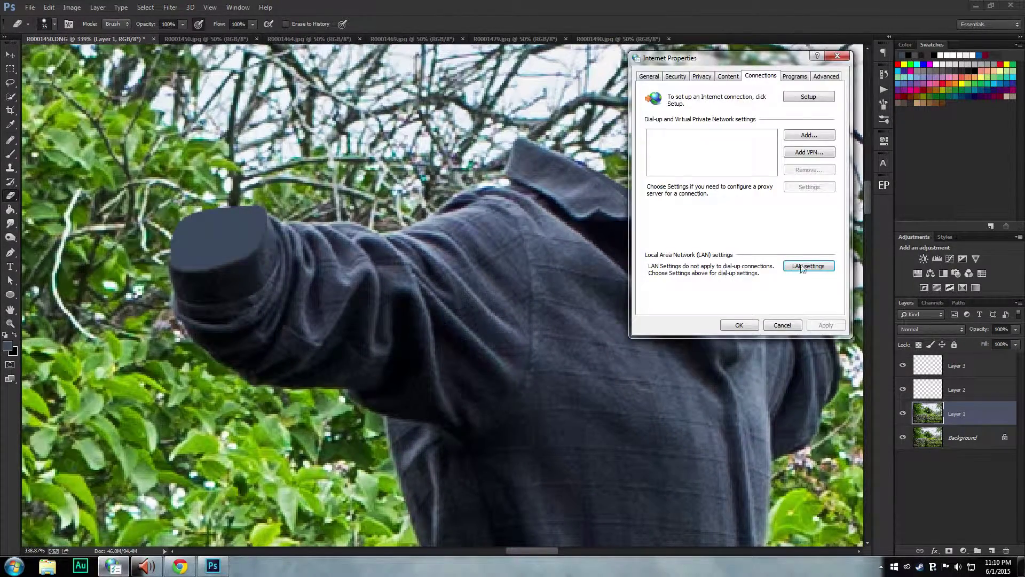
- Open the LAN settings from Internet Properties and accept both dialogs to return to the image
click(808, 266)
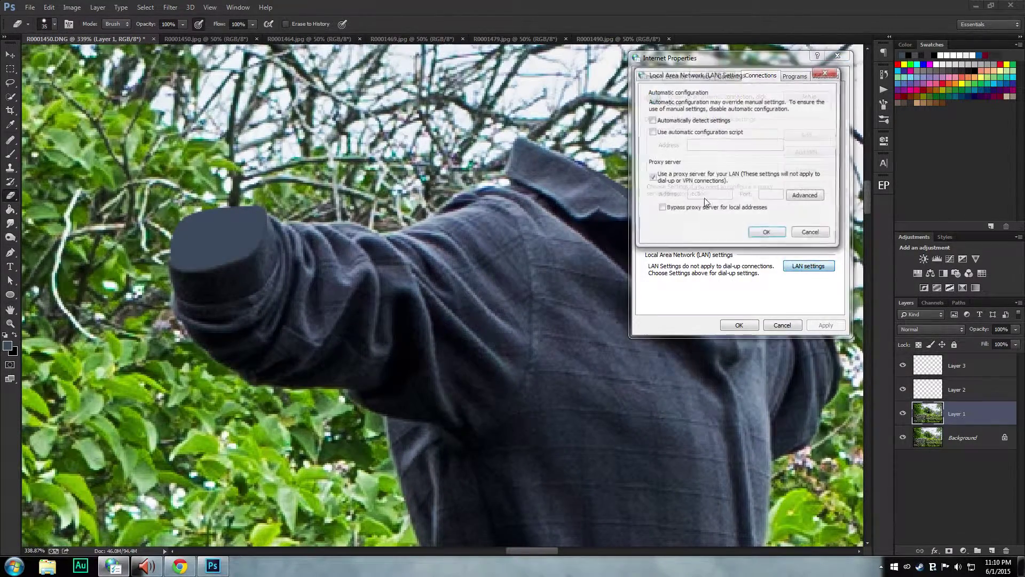
click(768, 235)
click(740, 324)
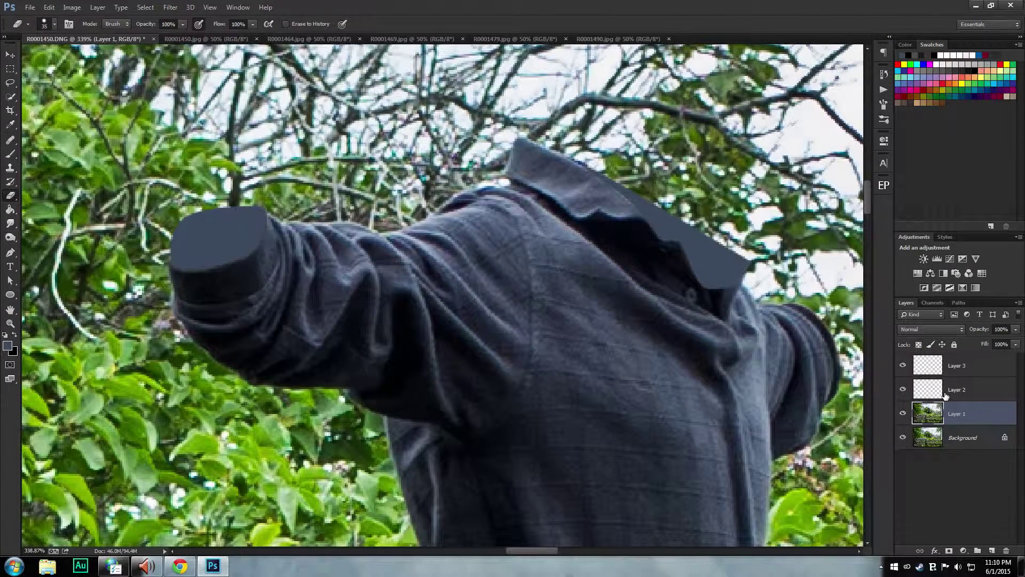
- Darken the nearer sleeve's slate-blue opening on Layer 2 with the Burn tool, using the Midtones range at 4% exposure
click(956, 393)
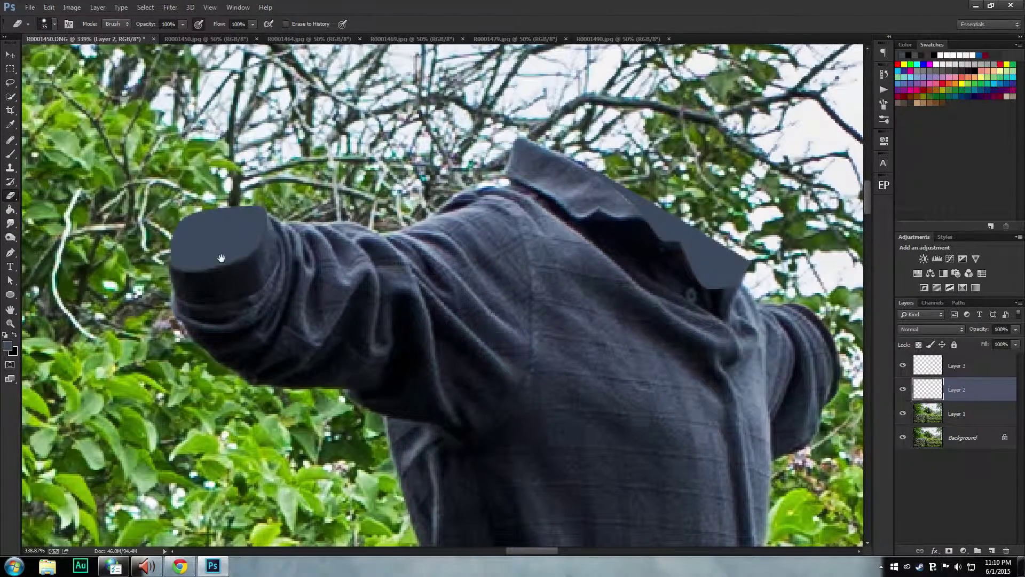
drag(205, 256, 371, 270)
scroll(371, 271, up, 5)
scroll(79, 259, down, 3)
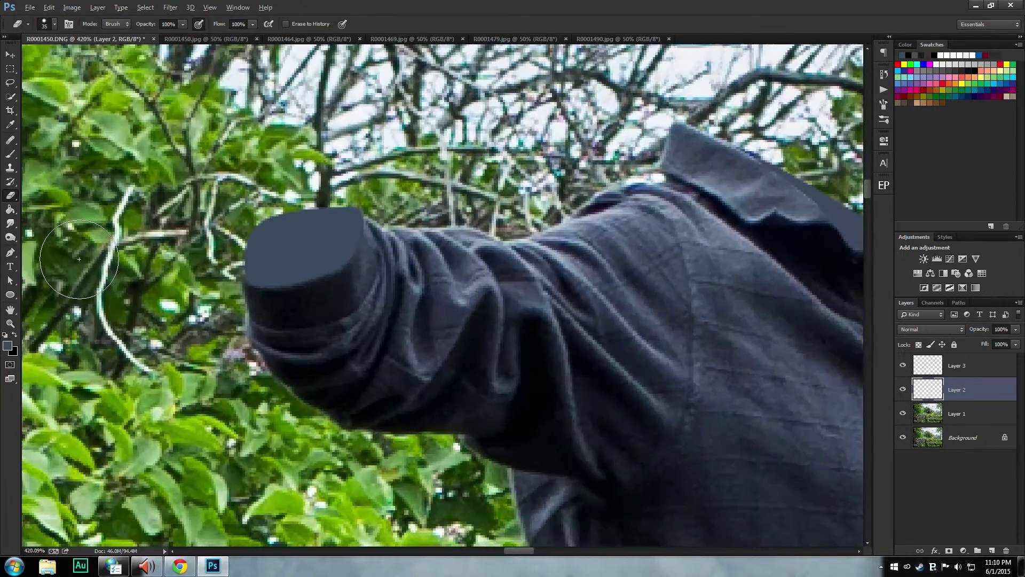
click(10, 237)
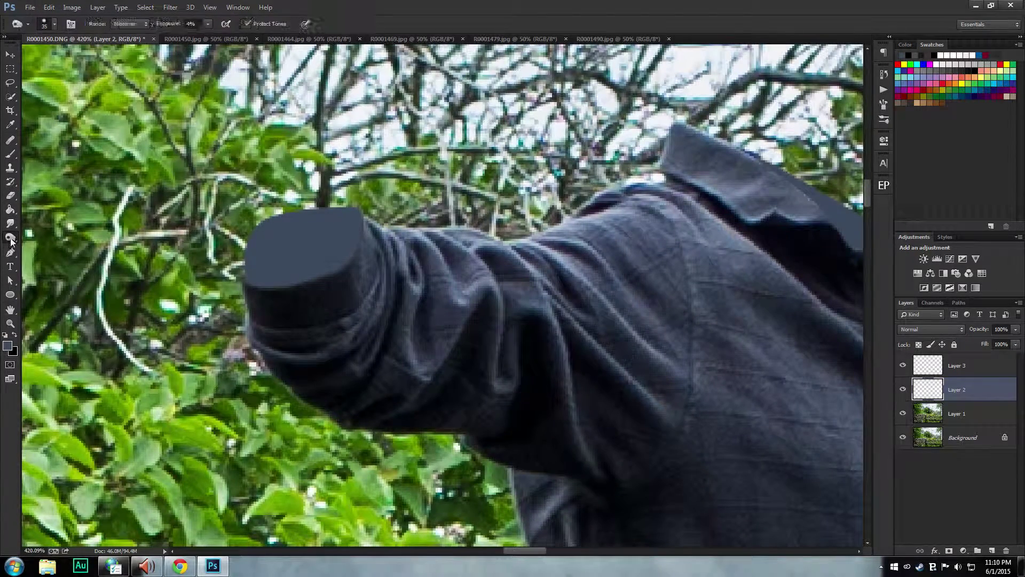
right_click(10, 237)
click(43, 235)
click(132, 24)
click(126, 44)
mouse_move(318, 262)
mouse_down()
mouse_move(293, 240)
mouse_move(305, 245)
mouse_move(248, 251)
mouse_move(354, 224)
mouse_move(338, 261)
mouse_move(341, 217)
mouse_move(338, 293)
mouse_move(172, 277)
mouse_move(271, 276)
mouse_up()
scroll(228, 274, up, 1)
scroll(230, 269, down, 1)
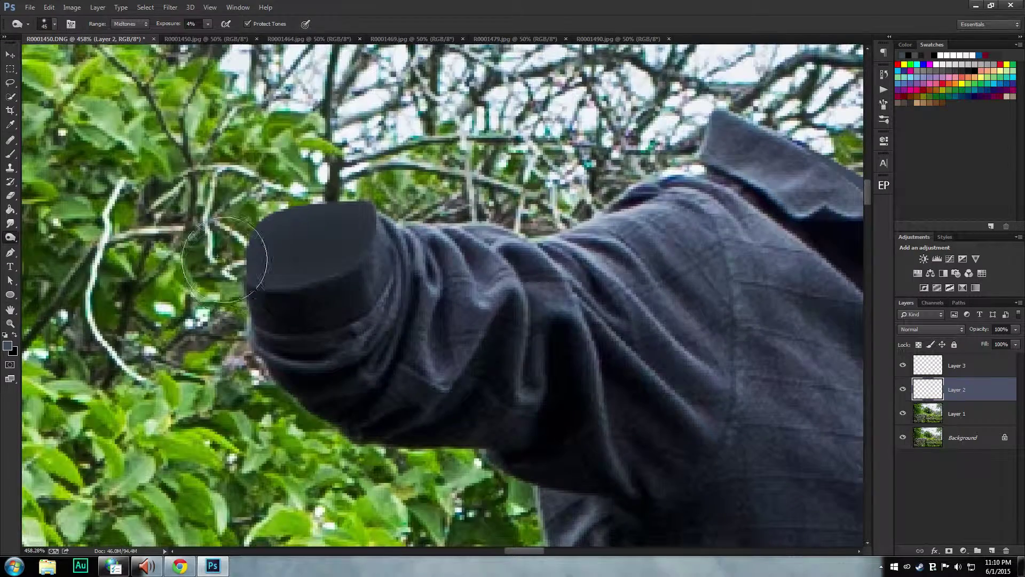
- Deepen the sleeve opening's shading with a smaller 25-pixel Burn brush, using the Midtones range and the Shadows range
key(bracketleft)
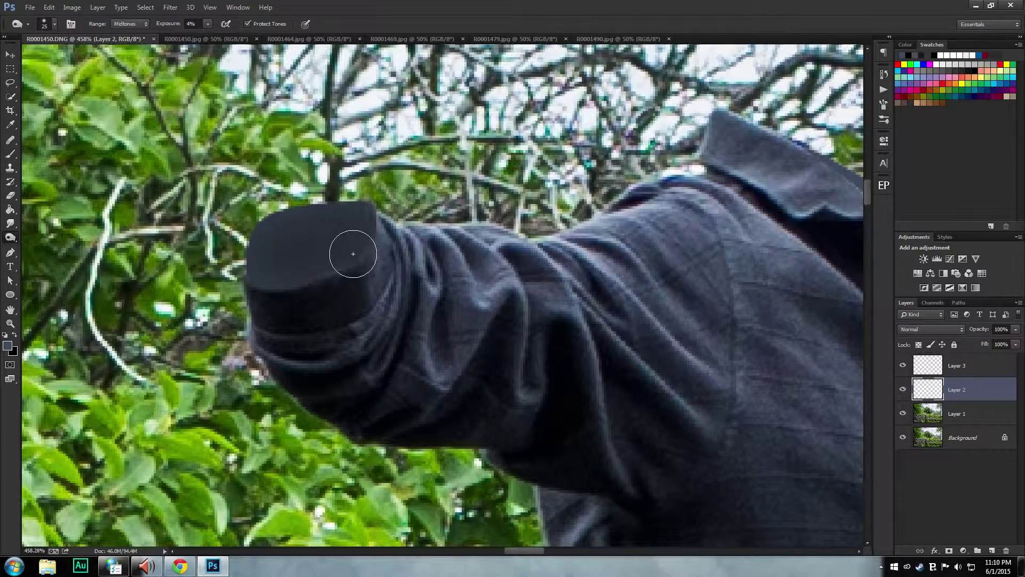
mouse_move(353, 254)
mouse_down()
mouse_move(358, 224)
mouse_move(380, 231)
mouse_move(295, 285)
mouse_move(255, 229)
mouse_move(300, 223)
mouse_move(330, 201)
mouse_move(271, 237)
mouse_move(355, 232)
mouse_move(317, 209)
mouse_move(253, 236)
mouse_move(267, 233)
mouse_move(281, 259)
mouse_move(348, 263)
mouse_move(410, 219)
mouse_move(350, 202)
mouse_move(236, 240)
mouse_move(276, 294)
mouse_move(359, 256)
mouse_up()
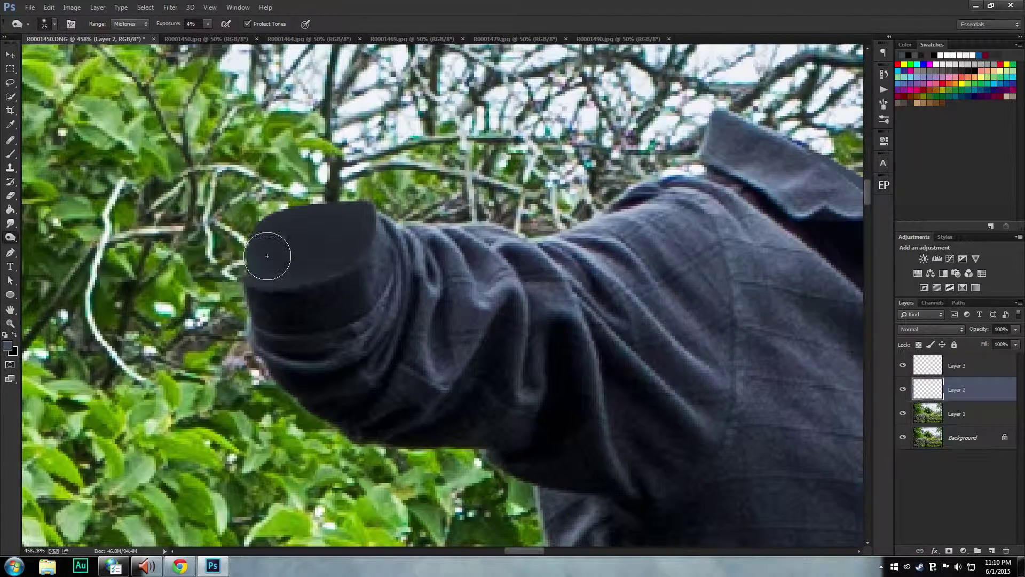
scroll(270, 238, up, 2)
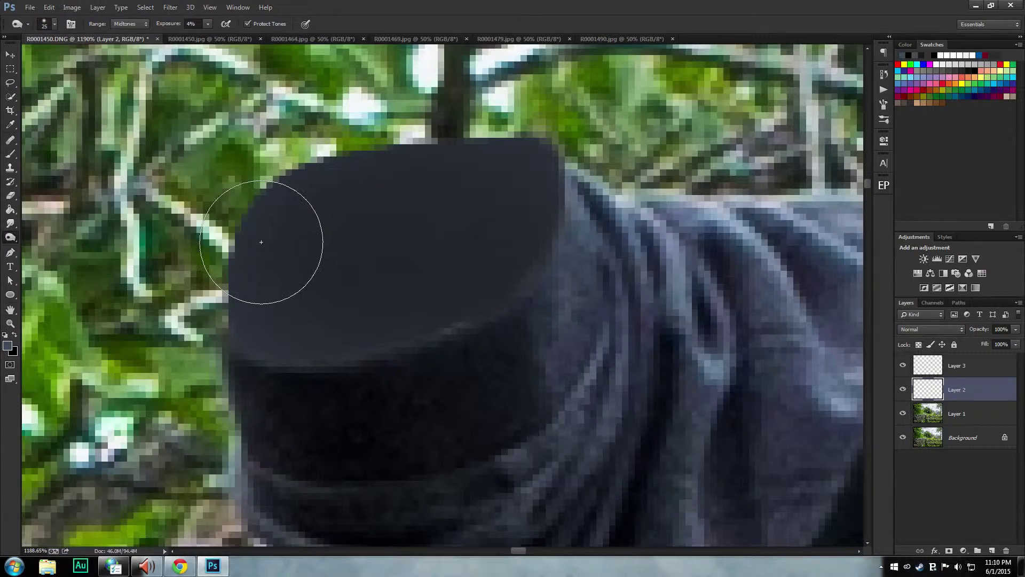
scroll(405, 227, up, 1)
mouse_move(401, 292)
mouse_down()
mouse_move(326, 258)
mouse_move(337, 244)
mouse_move(602, 251)
mouse_move(636, 209)
mouse_move(589, 178)
mouse_move(571, 183)
mouse_move(573, 199)
mouse_move(549, 158)
mouse_move(578, 215)
mouse_move(552, 283)
mouse_move(406, 380)
mouse_move(268, 382)
mouse_move(337, 369)
mouse_move(306, 359)
mouse_move(118, 372)
mouse_move(183, 377)
mouse_move(127, 392)
mouse_move(280, 346)
mouse_move(290, 224)
mouse_up()
scroll(280, 338, down, 10)
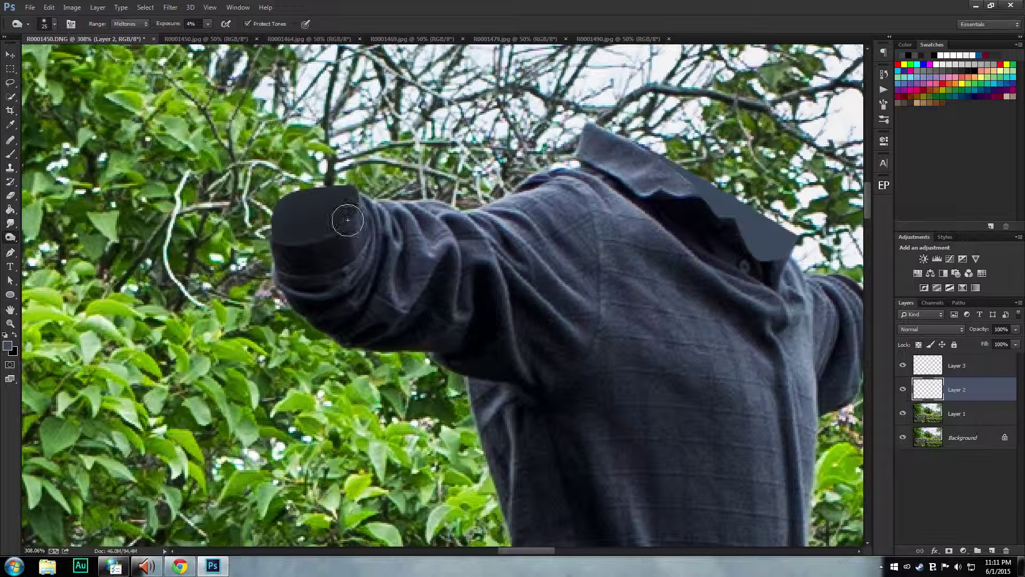
click(130, 23)
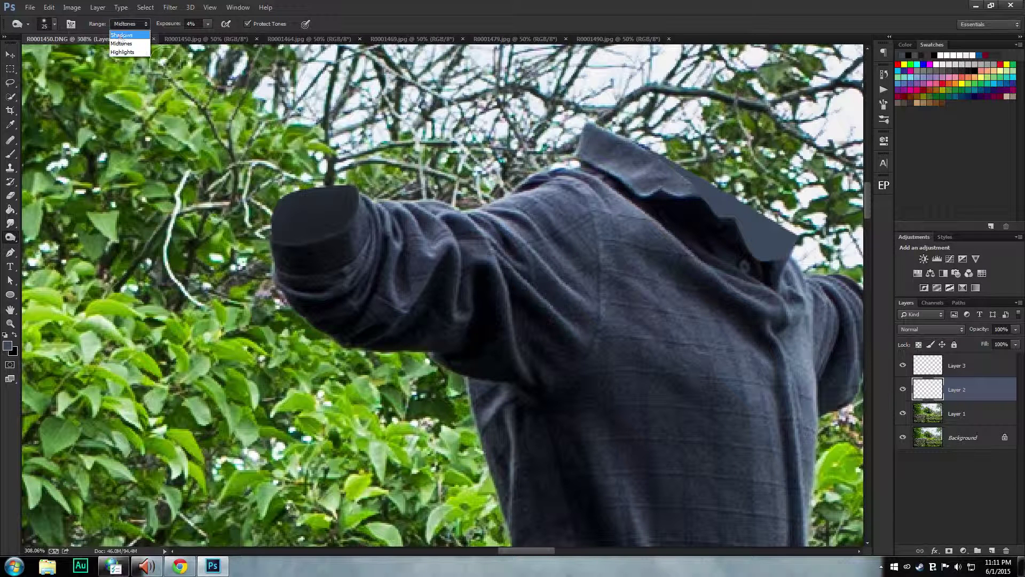
click(125, 33)
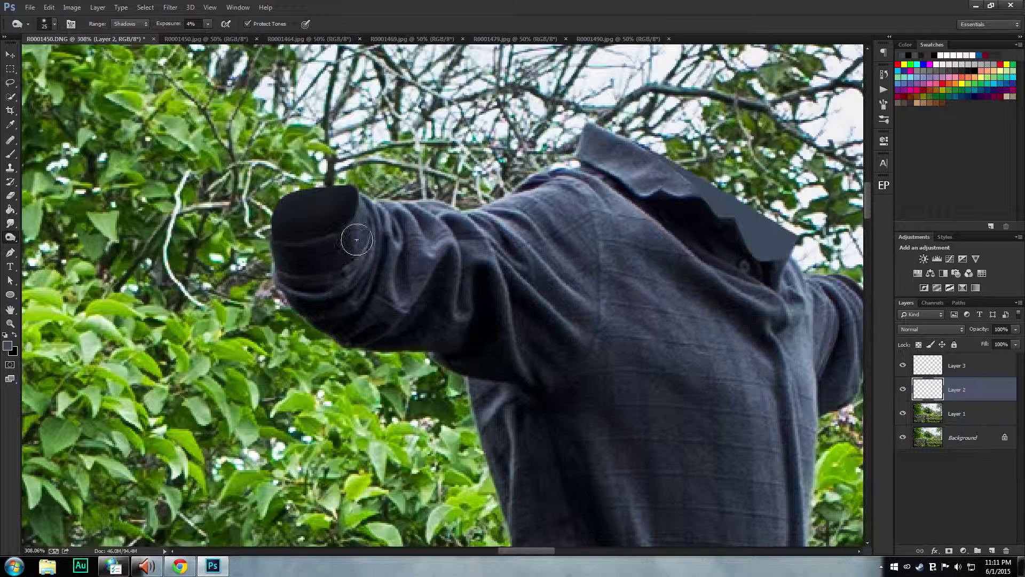
- Lighten the rim and parts of the sleeve opening with the Dodge tool, using the Shadows range at 9% exposure
right_click(11, 237)
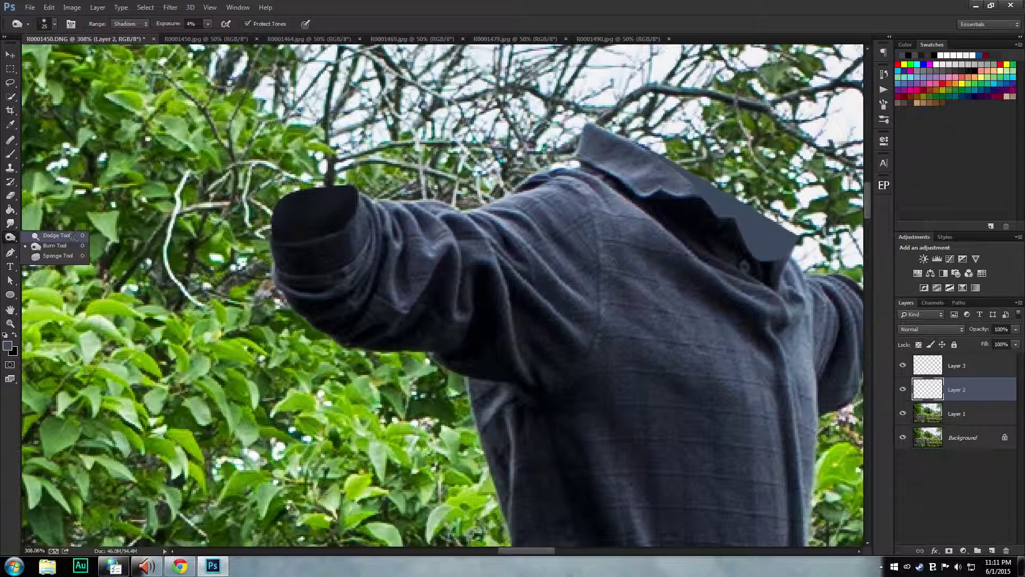
click(48, 235)
click(138, 24)
click(125, 34)
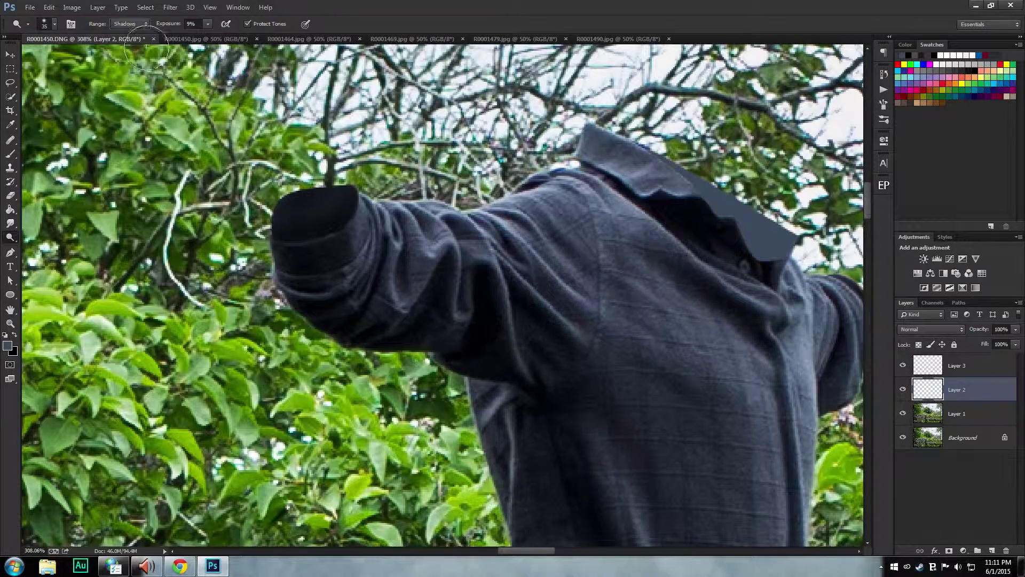
mouse_move(301, 226)
mouse_down()
mouse_move(353, 183)
mouse_move(328, 238)
mouse_move(265, 240)
mouse_move(314, 240)
mouse_move(379, 211)
mouse_move(393, 180)
mouse_up()
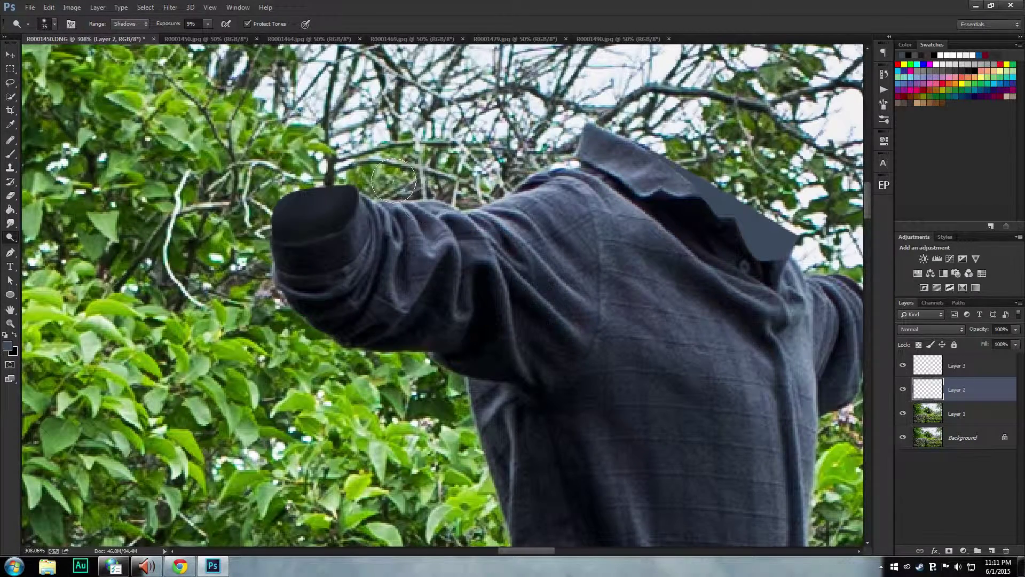
mouse_move(315, 187)
mouse_down()
mouse_move(290, 193)
mouse_move(286, 182)
mouse_up()
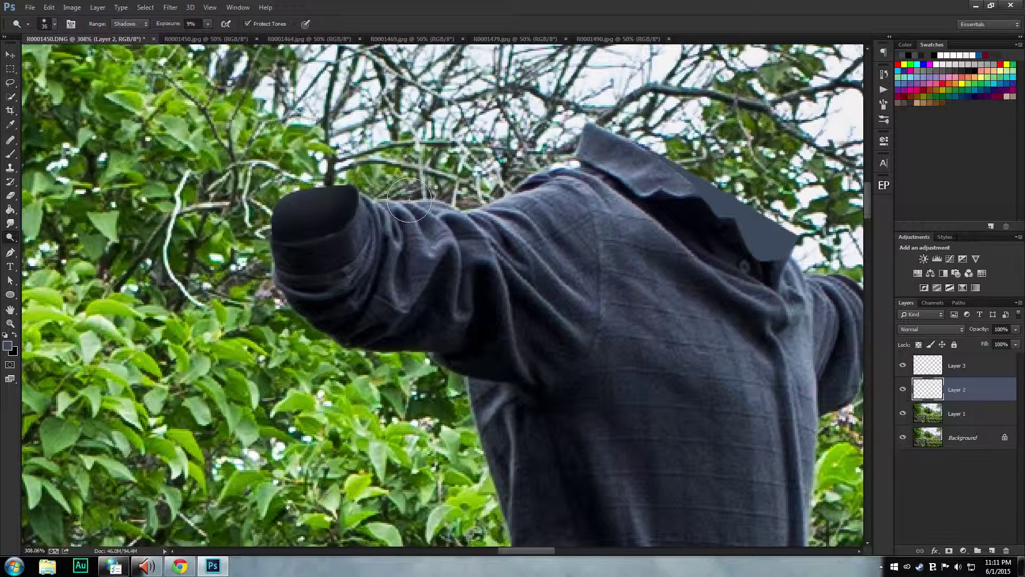
drag(360, 201, 332, 240)
- Set the Dodge range to Midtones and softly lighten the inside of the sleeve opening
right_click(15, 238)
click(125, 24)
click(125, 38)
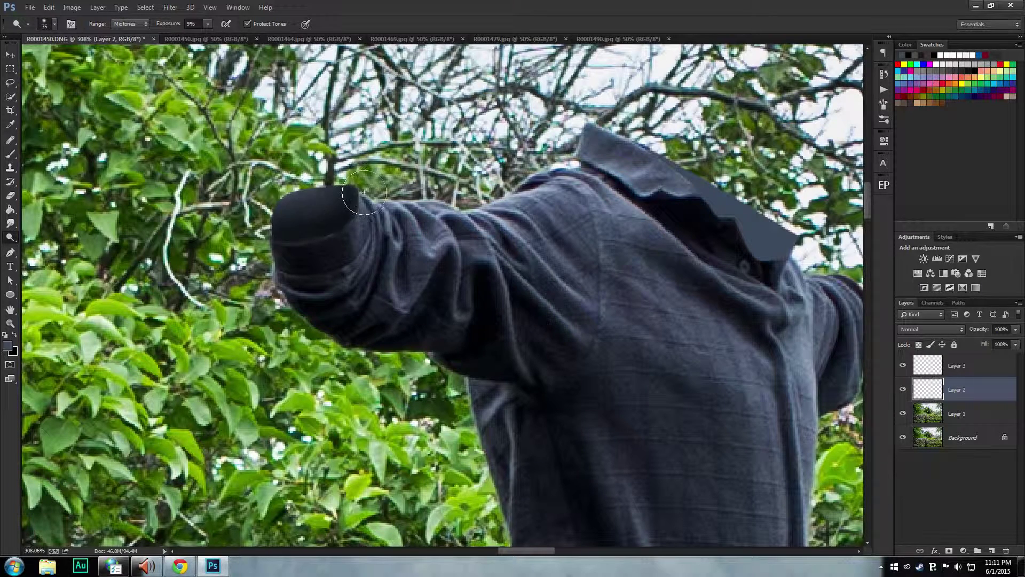
mouse_move(344, 211)
mouse_down()
mouse_move(274, 232)
mouse_move(323, 211)
mouse_up()
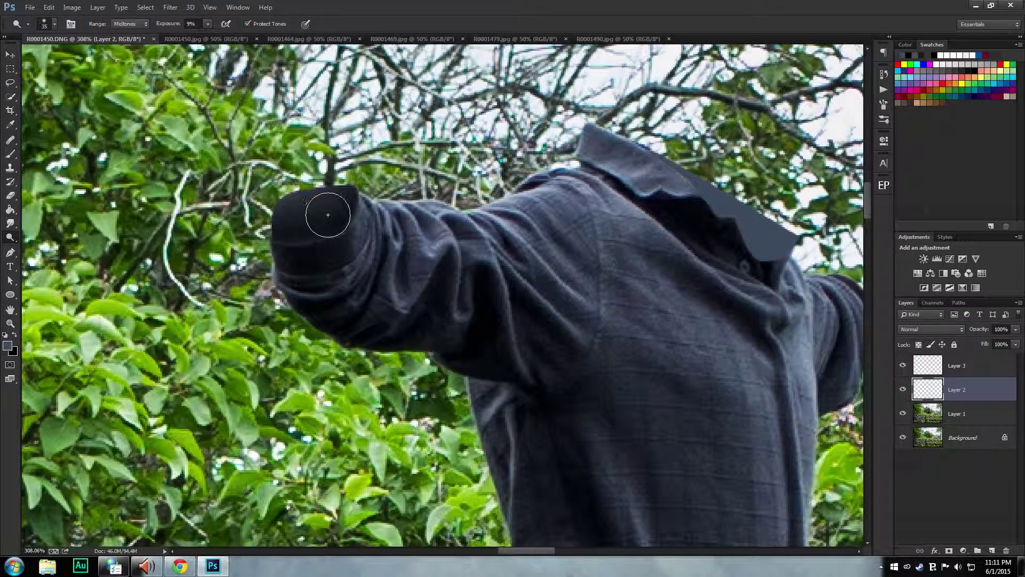
mouse_move(324, 227)
mouse_down()
mouse_move(276, 238)
mouse_move(282, 215)
mouse_up()
scroll(415, 205, down, 3)
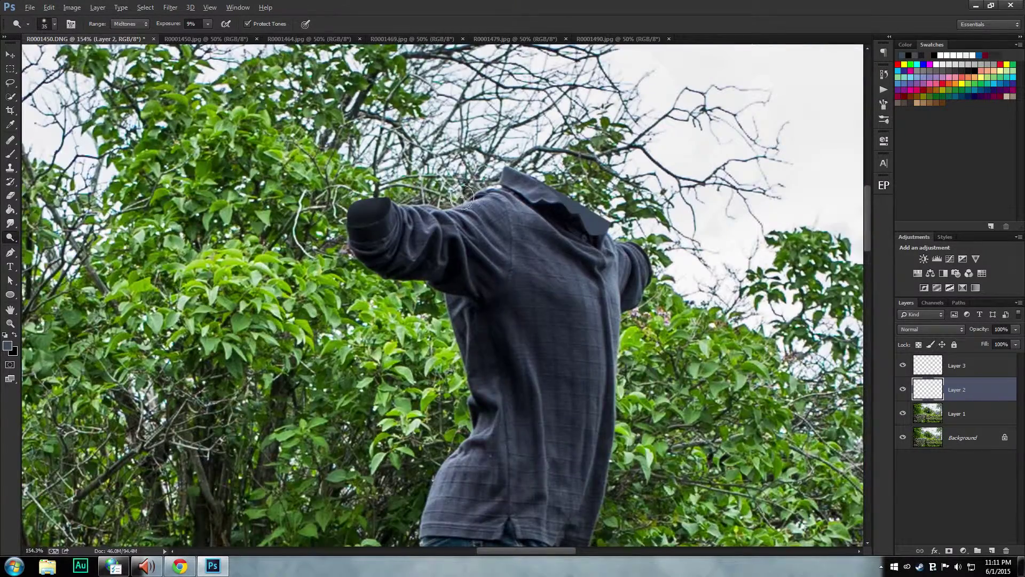
scroll(462, 198, up, 3)
scroll(406, 216, down, 2)
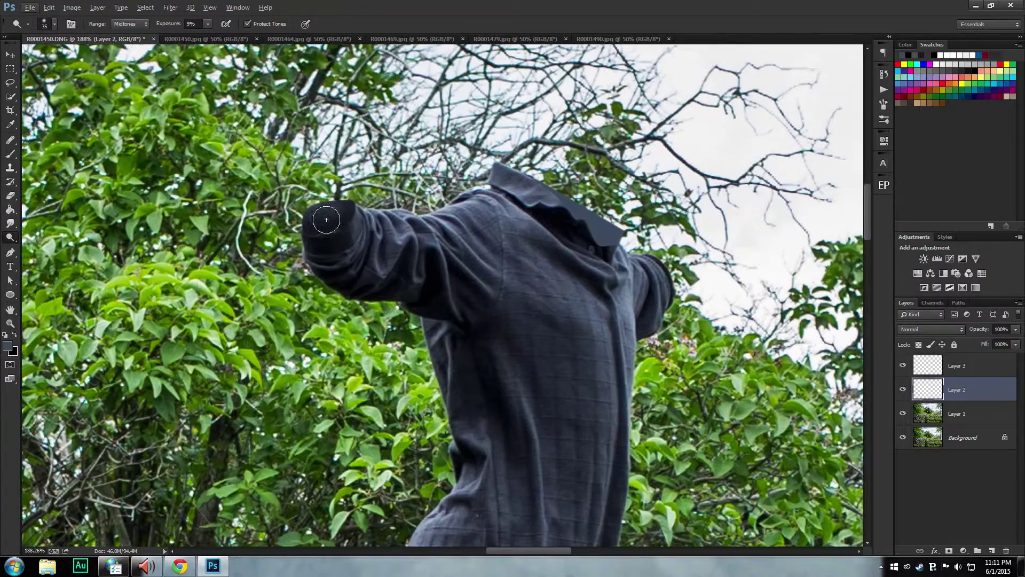
- Apply a Gaussian Blur with a 0.7-pixel radius to the sleeve opening on Layer 2
click(163, 8)
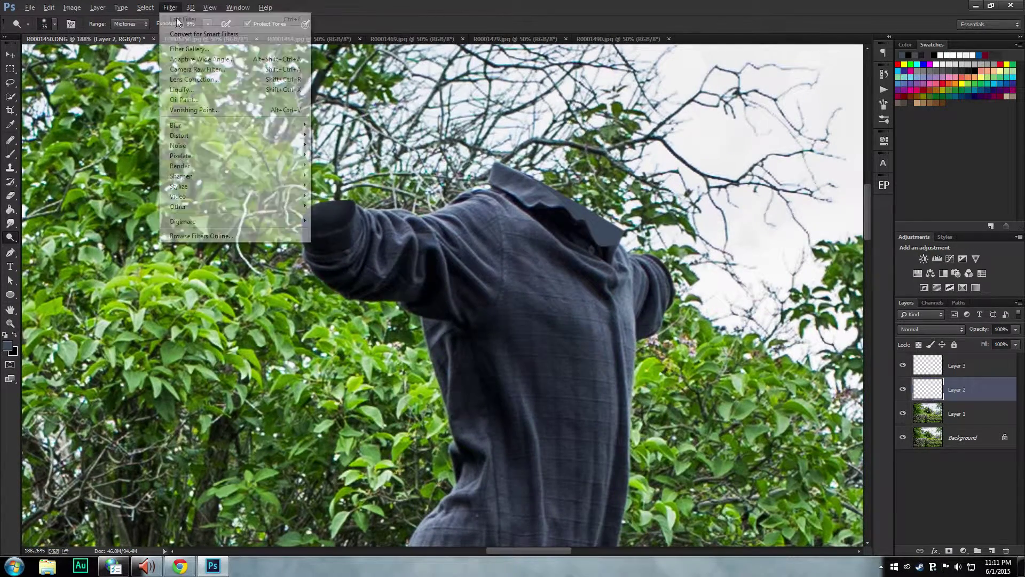
mouse_move(253, 124)
click(333, 201)
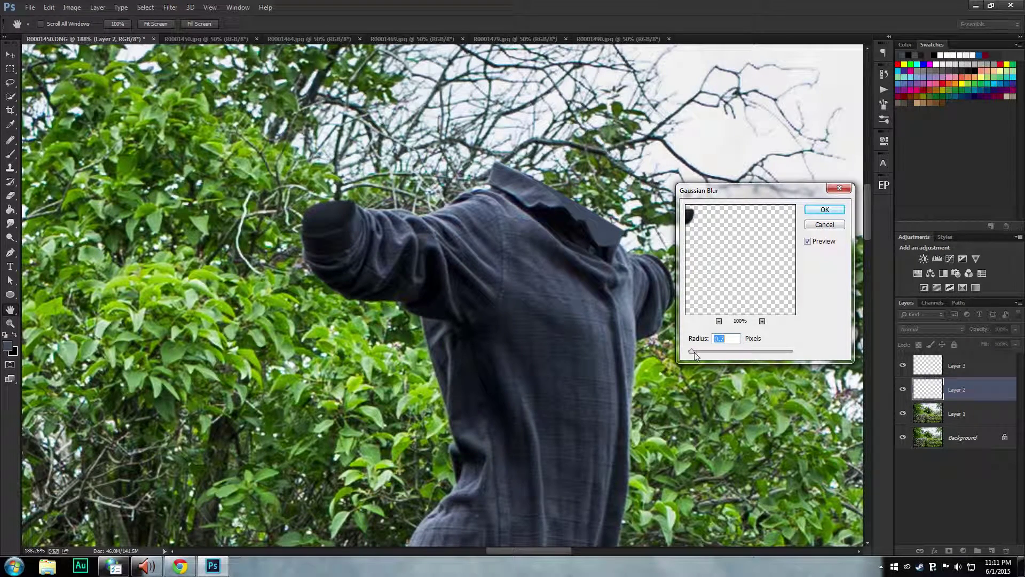
click(825, 210)
key(o)
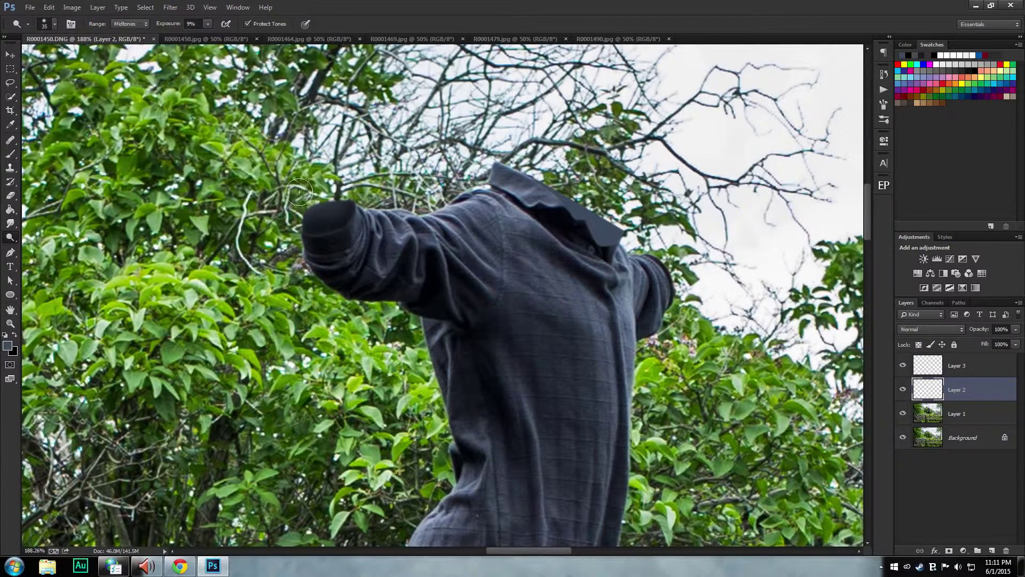
- Merge Layer 2 with the shaded sleeve opening down into Layer 1
scroll(382, 242, up, 3)
scroll(382, 241, down, 3)
scroll(427, 255, down, 3)
drag(433, 254, 277, 249)
right_click(977, 393)
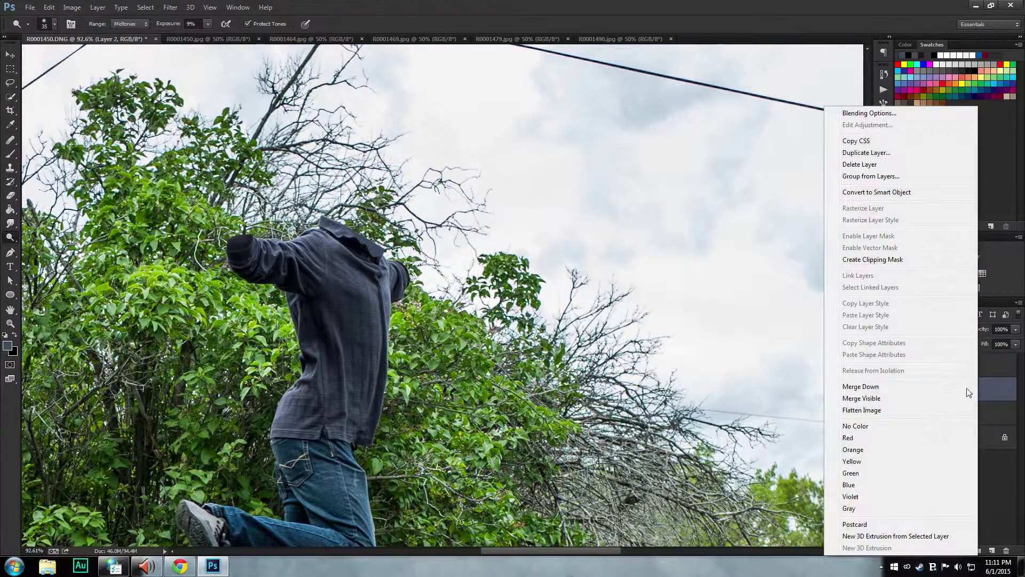
click(876, 388)
- Darken the painted inner collar on Layer 3 with the Burn tool, using Midtones at 4% exposure and a size 45 brush
scroll(329, 235, up, 3)
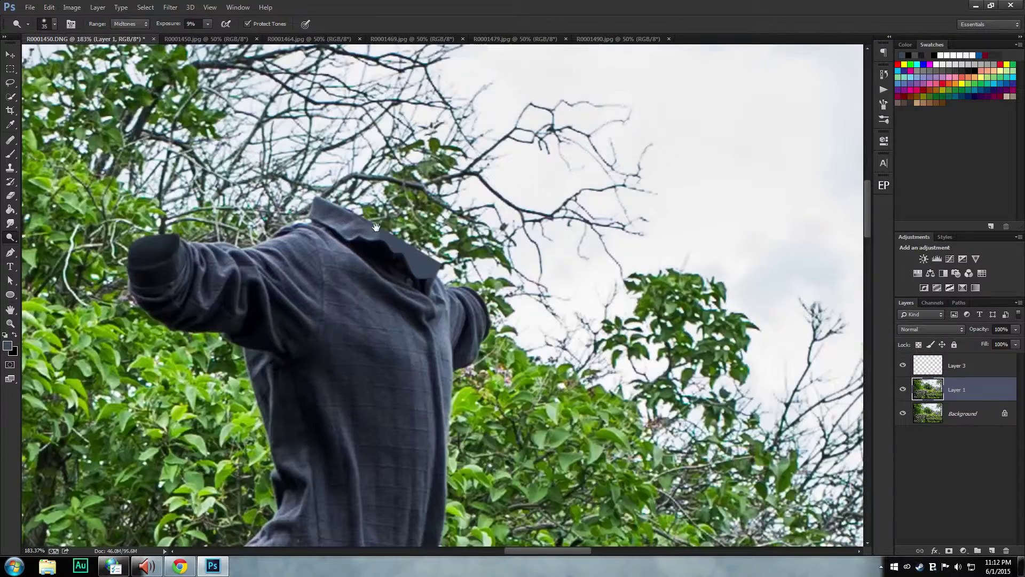
drag(379, 233, 420, 266)
scroll(437, 275, up, 5)
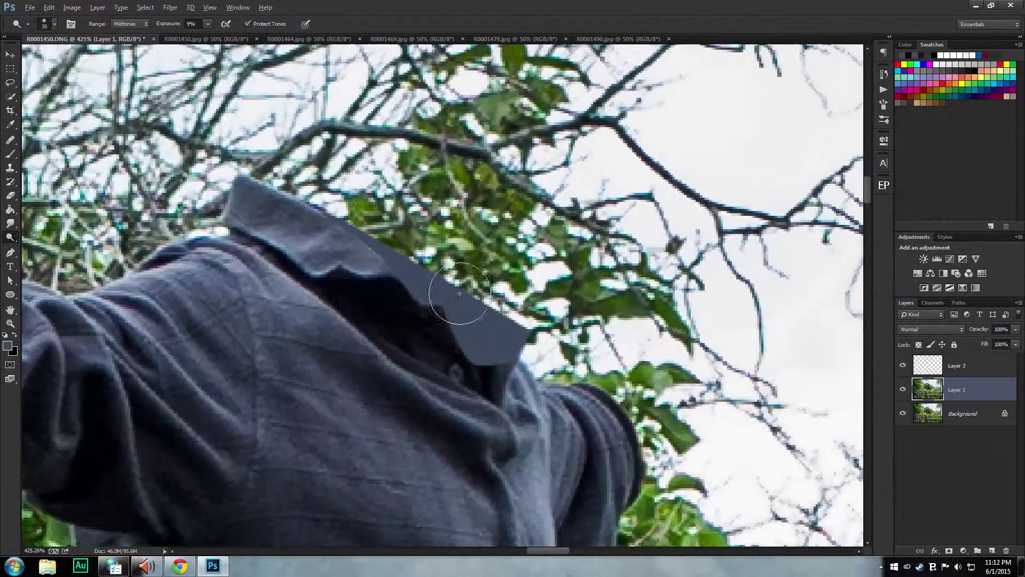
key(alt+bracketright)
right_click(11, 239)
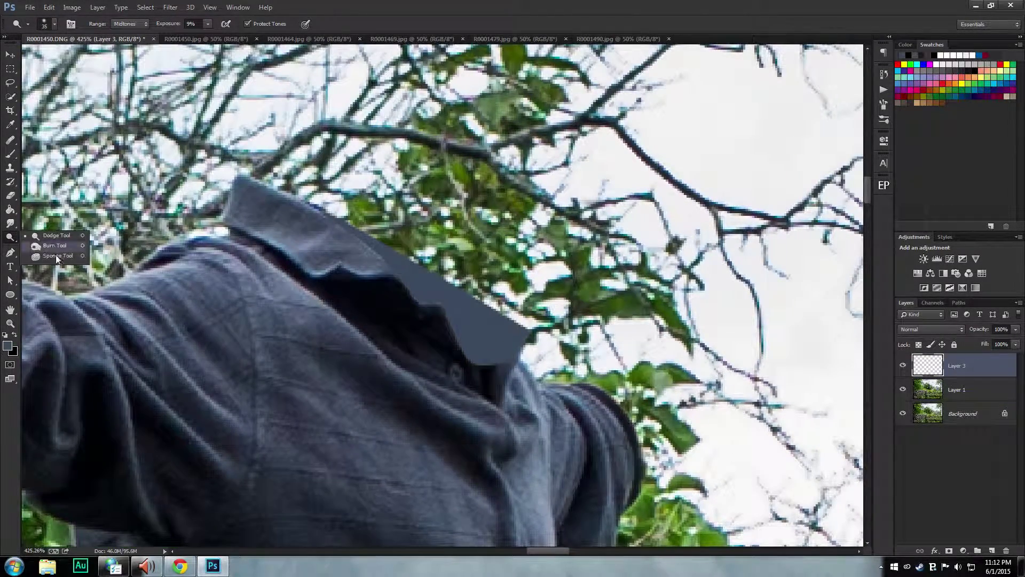
click(55, 246)
click(124, 23)
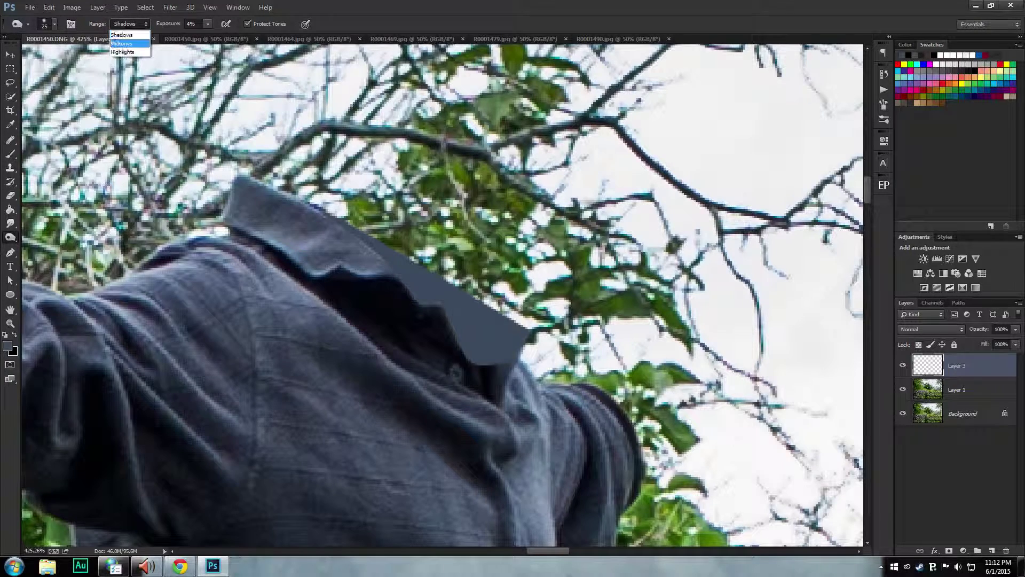
click(124, 43)
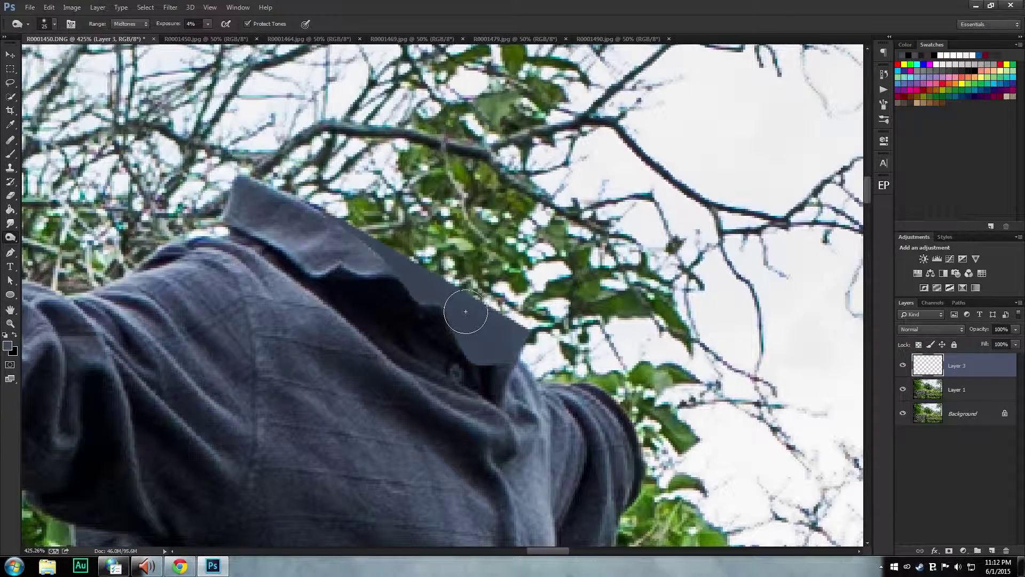
key(bracketright)
key(bracketright)
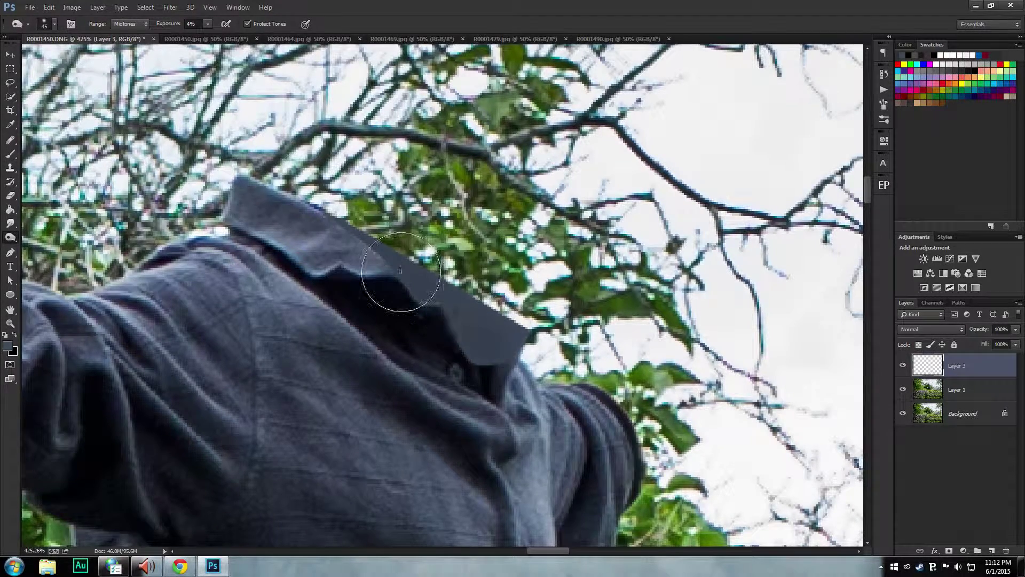
mouse_move(400, 271)
mouse_down()
mouse_move(390, 285)
mouse_move(515, 341)
mouse_move(566, 395)
mouse_move(447, 320)
mouse_move(485, 338)
mouse_move(443, 341)
mouse_up()
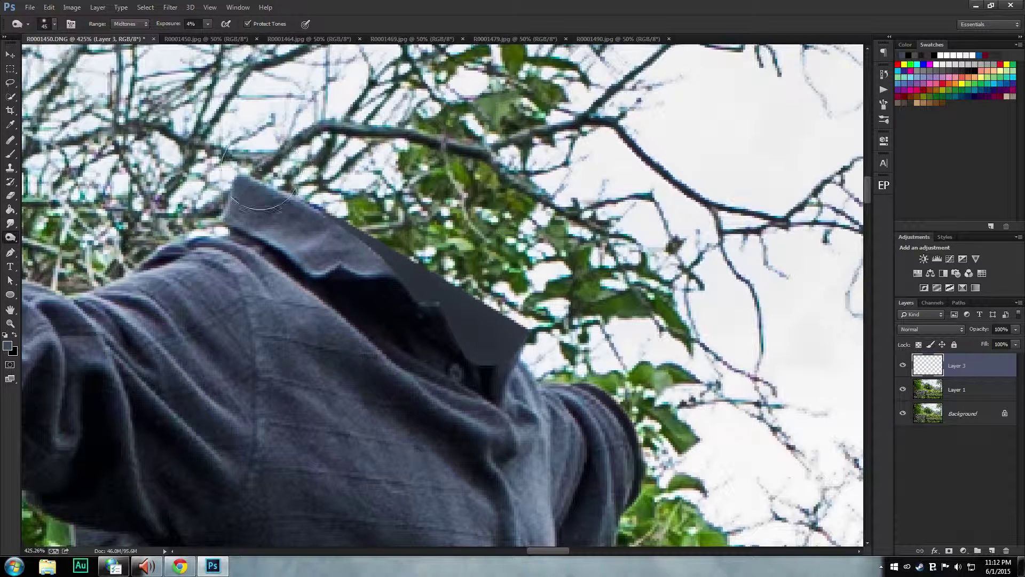
mouse_move(410, 295)
mouse_down()
mouse_move(417, 351)
mouse_move(469, 337)
mouse_move(418, 304)
mouse_move(526, 353)
mouse_move(526, 394)
mouse_move(481, 366)
mouse_up()
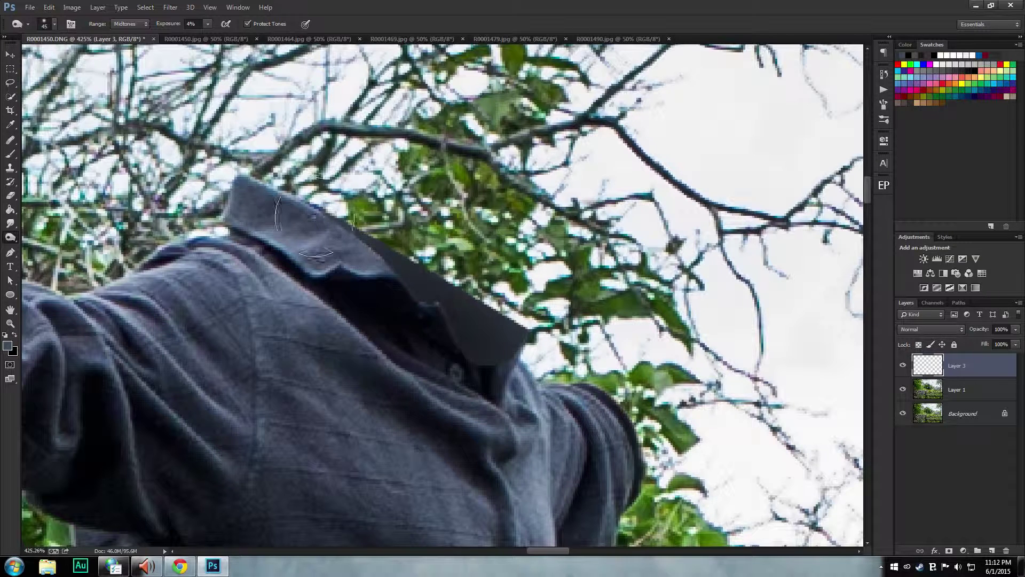
mouse_move(314, 217)
mouse_down()
mouse_move(379, 251)
mouse_move(315, 219)
mouse_up()
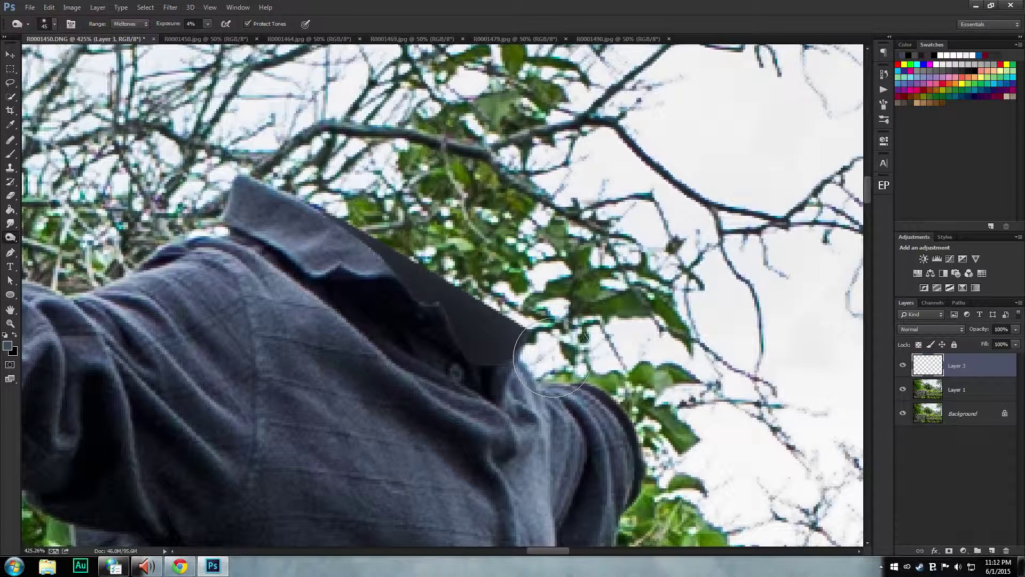
- Set the Burn range to Shadows and deepen the inside of the collar at 4% exposure
click(126, 24)
click(129, 33)
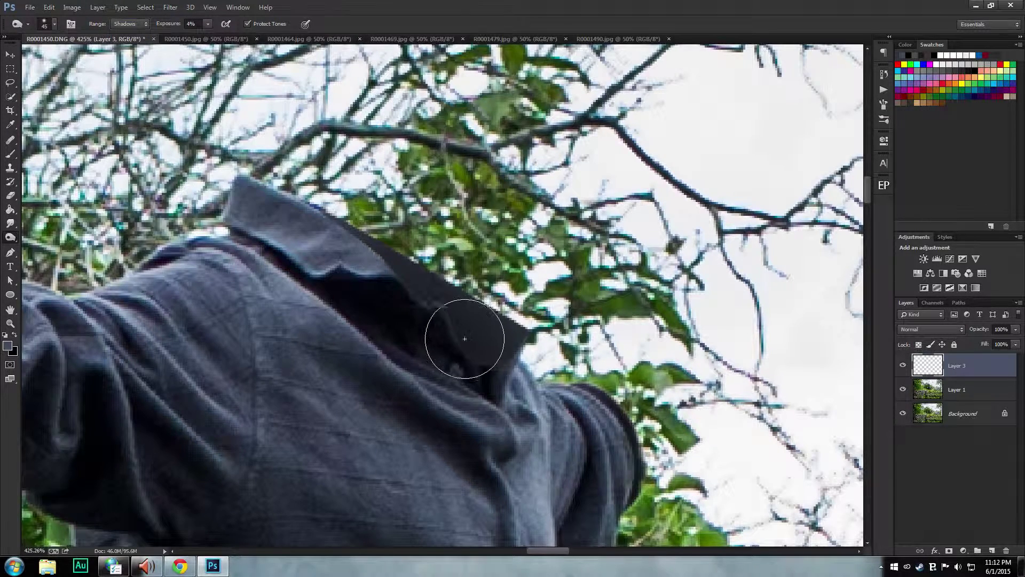
mouse_move(465, 338)
mouse_down()
mouse_move(349, 253)
mouse_move(446, 309)
mouse_move(592, 422)
mouse_move(462, 372)
mouse_move(546, 403)
mouse_move(482, 381)
mouse_move(382, 283)
mouse_move(362, 239)
mouse_move(323, 214)
mouse_up()
- Softly lighten the upper edge and inside of the painted collar with the Dodge tool, using Midtones at 9% exposure and a size 30 brush
click(143, 24)
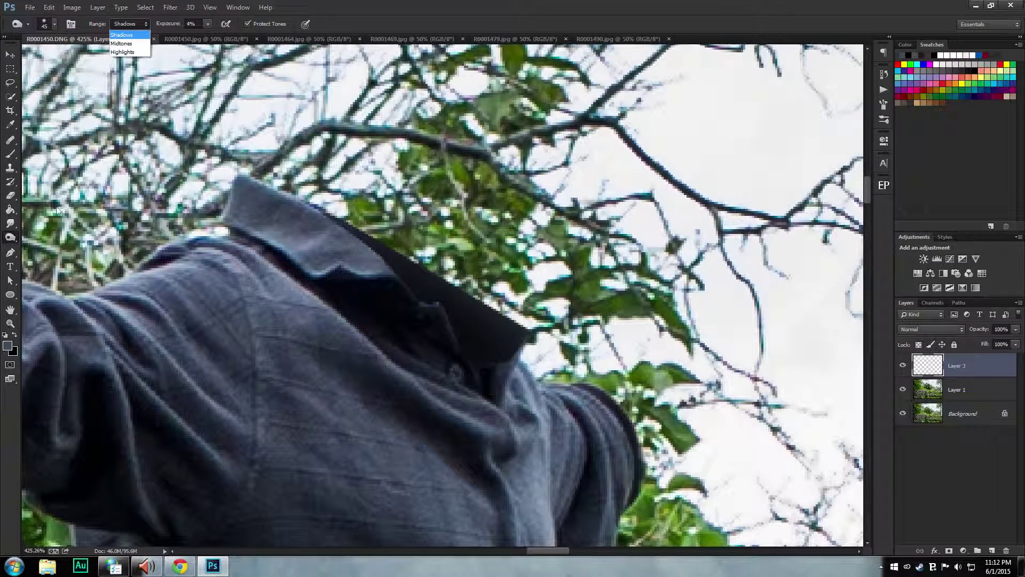
click(11, 237)
right_click(10, 237)
click(48, 233)
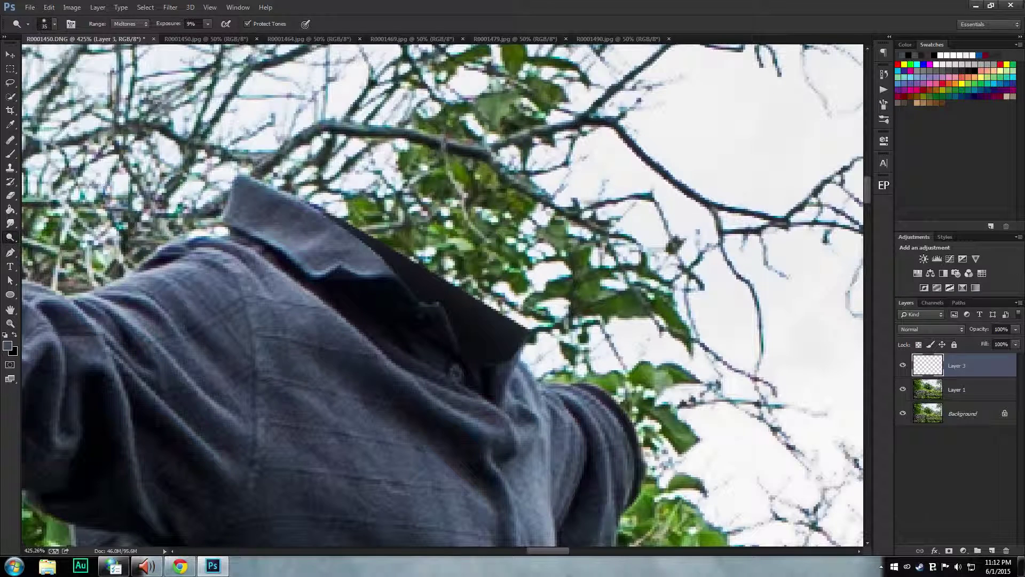
key(bracketleft)
mouse_move(433, 261)
mouse_down()
mouse_move(418, 274)
mouse_move(464, 309)
mouse_move(488, 347)
mouse_move(377, 243)
mouse_move(460, 288)
mouse_up()
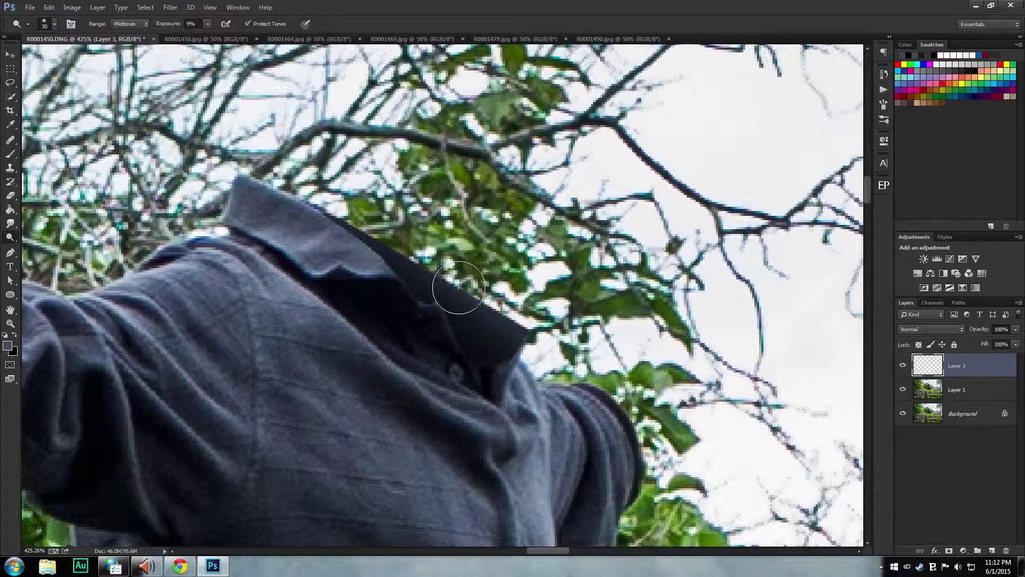
scroll(548, 359, up, 3)
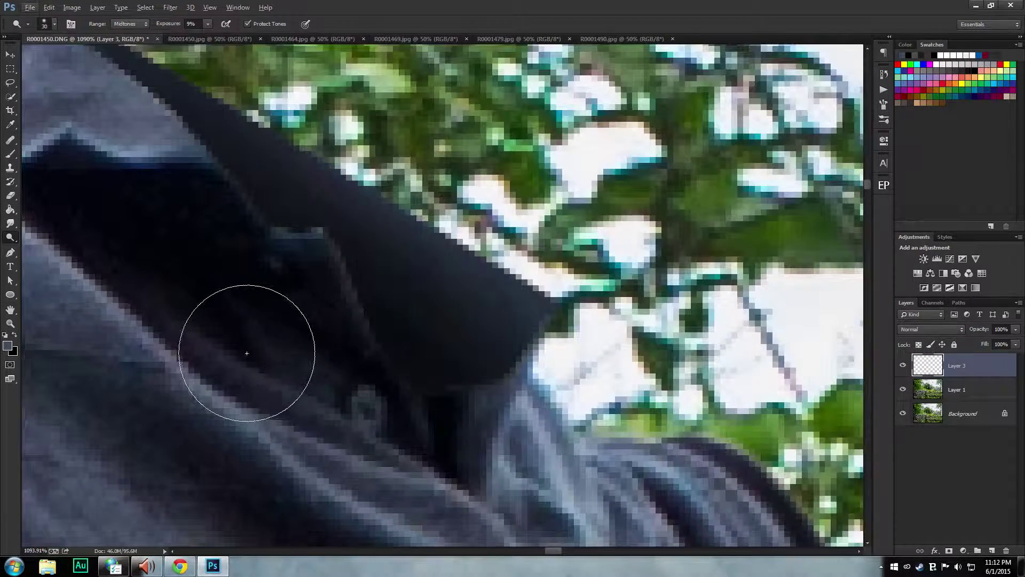
mouse_move(295, 344)
mouse_down()
mouse_move(549, 374)
mouse_move(543, 367)
mouse_up()
- Examine the whole figure and then the shirt close up to judge how the collar and sleeve openings blend in
scroll(543, 366, down, 8)
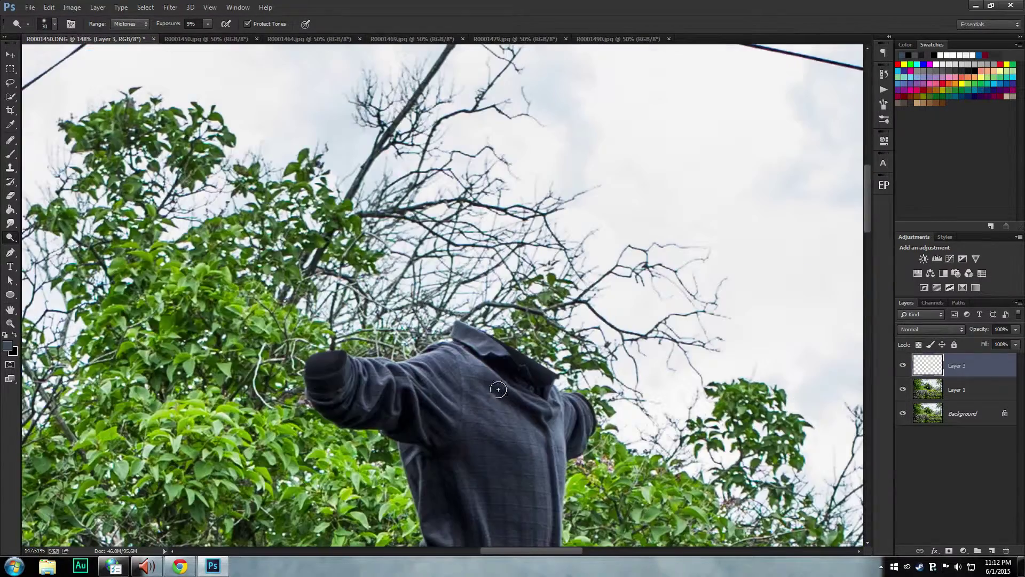
scroll(497, 392, down, 2)
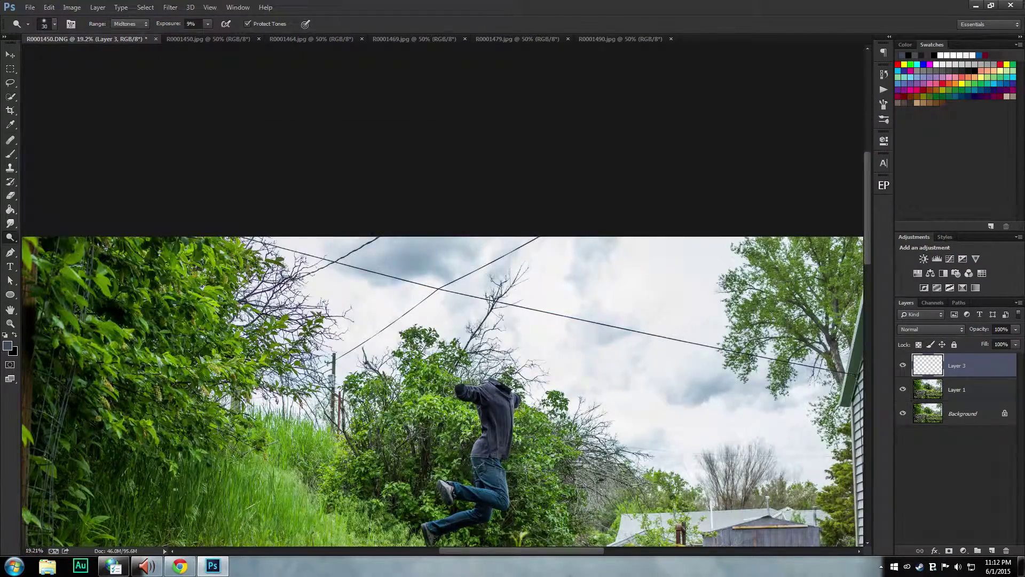
scroll(446, 289, down, 2)
scroll(446, 288, up, 2)
scroll(474, 162, up, 4)
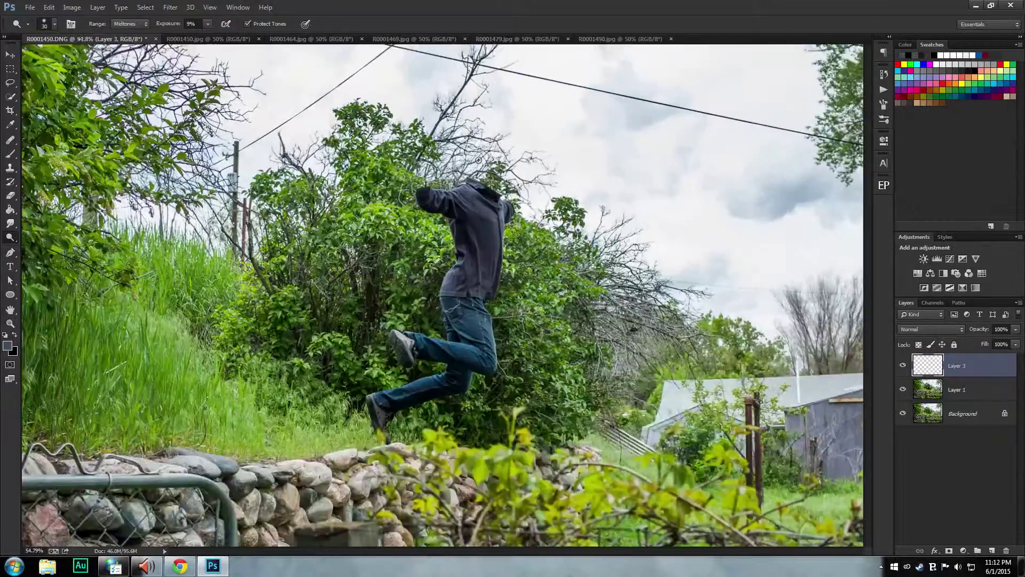
drag(486, 208, 417, 115)
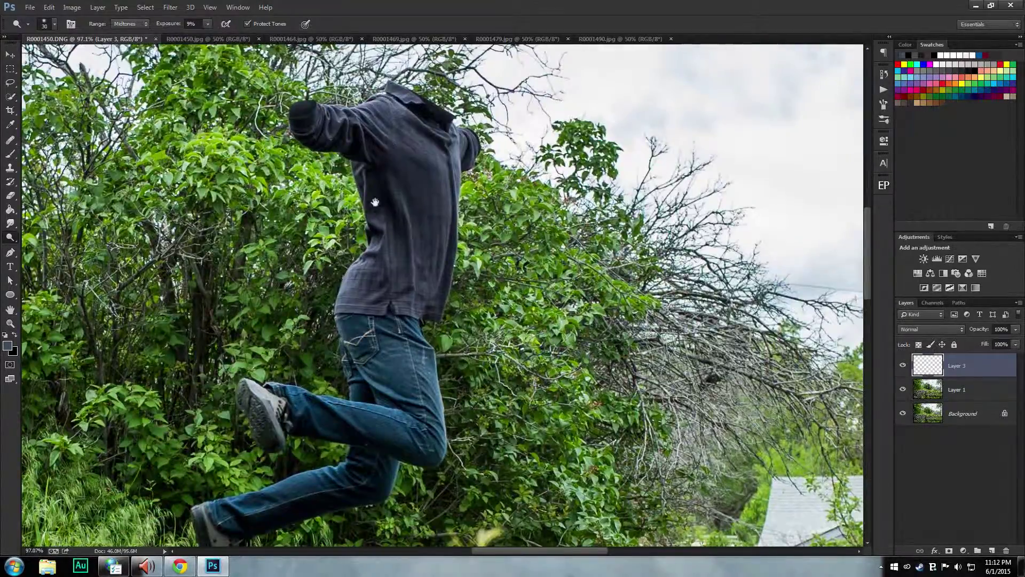
drag(376, 202, 397, 272)
scroll(380, 273, up, 2)
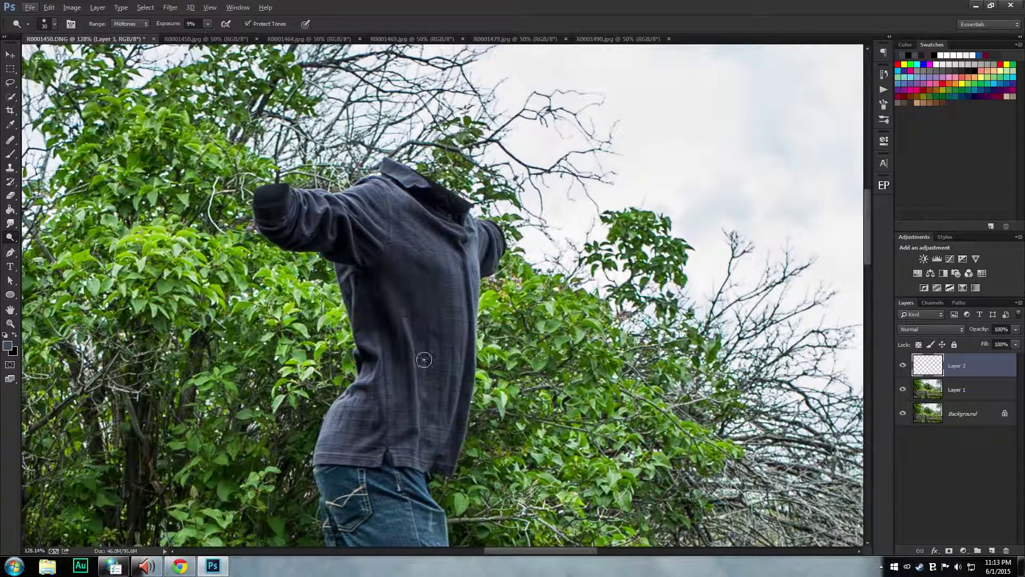
scroll(454, 372, up, 1)
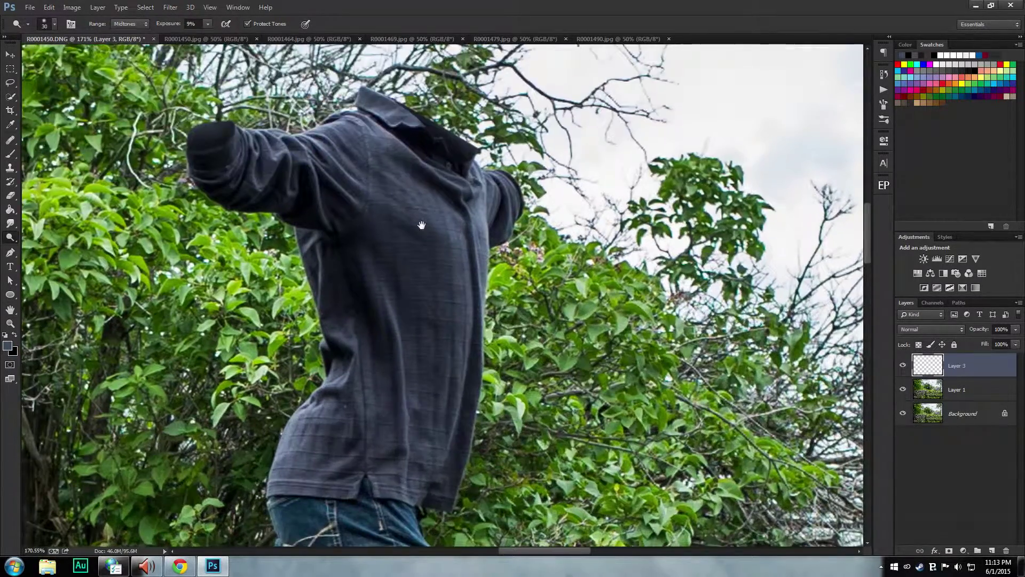
scroll(399, 344, up, 1)
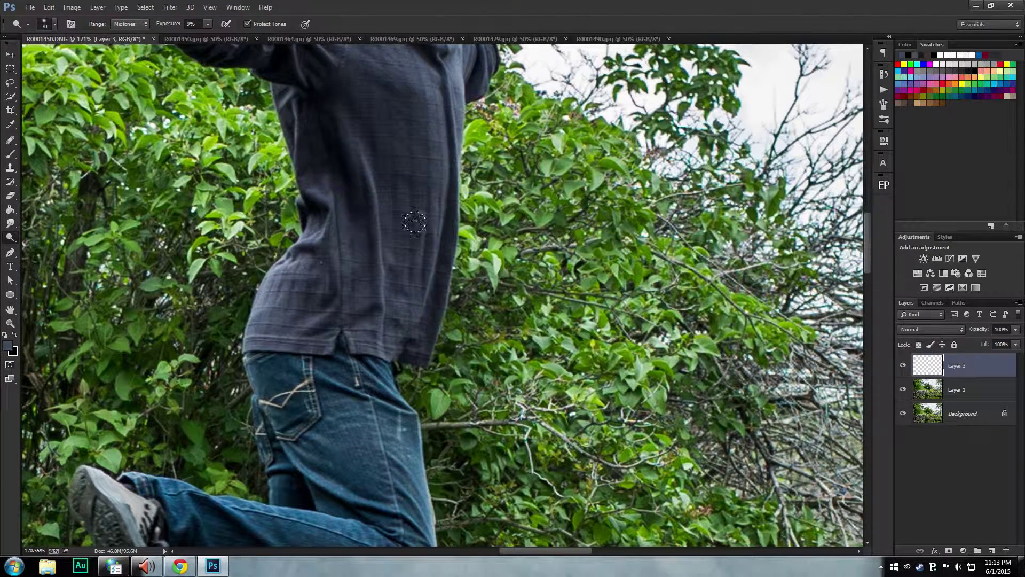
- Switch to Internet Properties, turn off the LAN proxy server in the LAN settings, and return to Photoshop
click(114, 566)
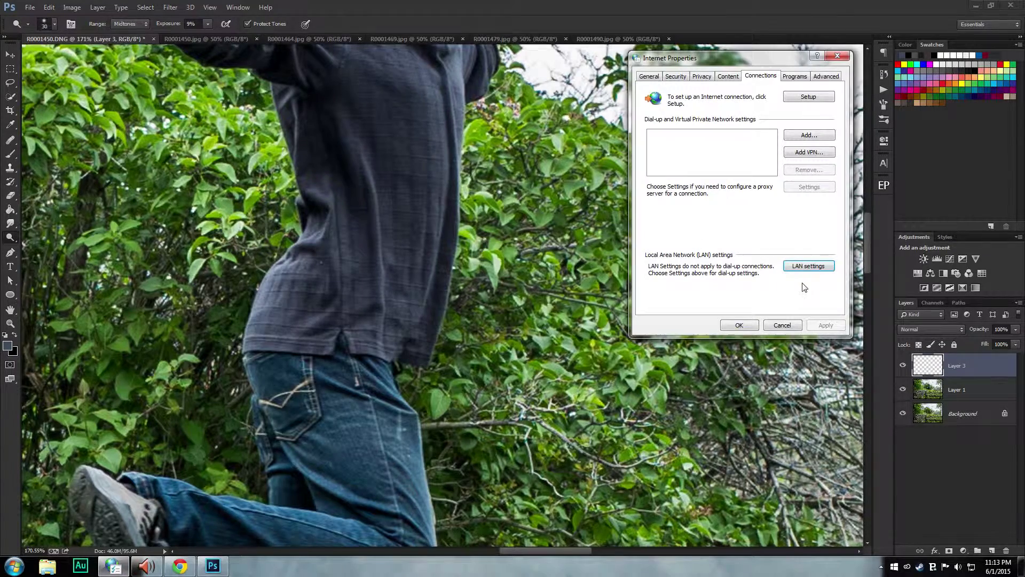
click(807, 265)
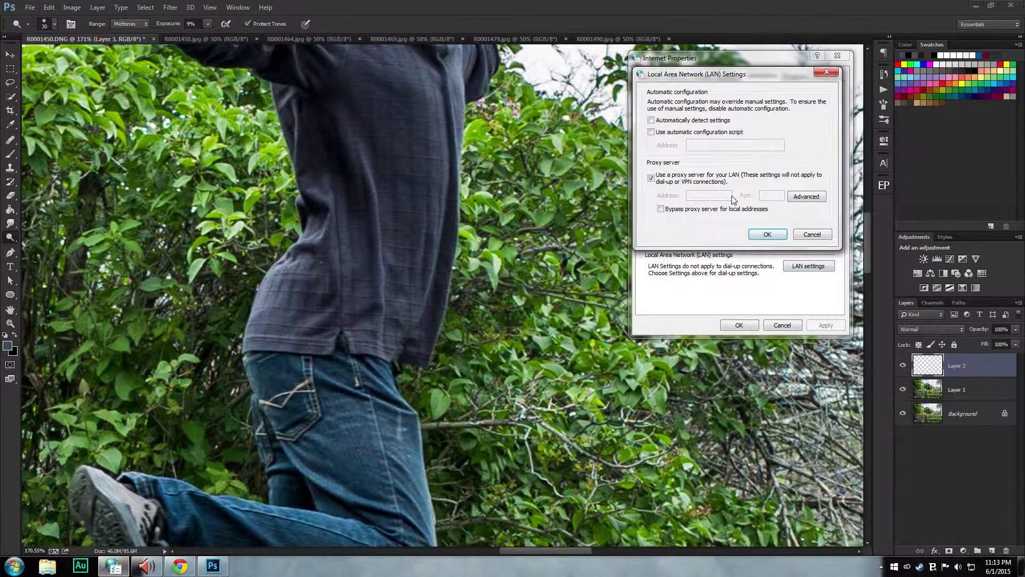
click(712, 177)
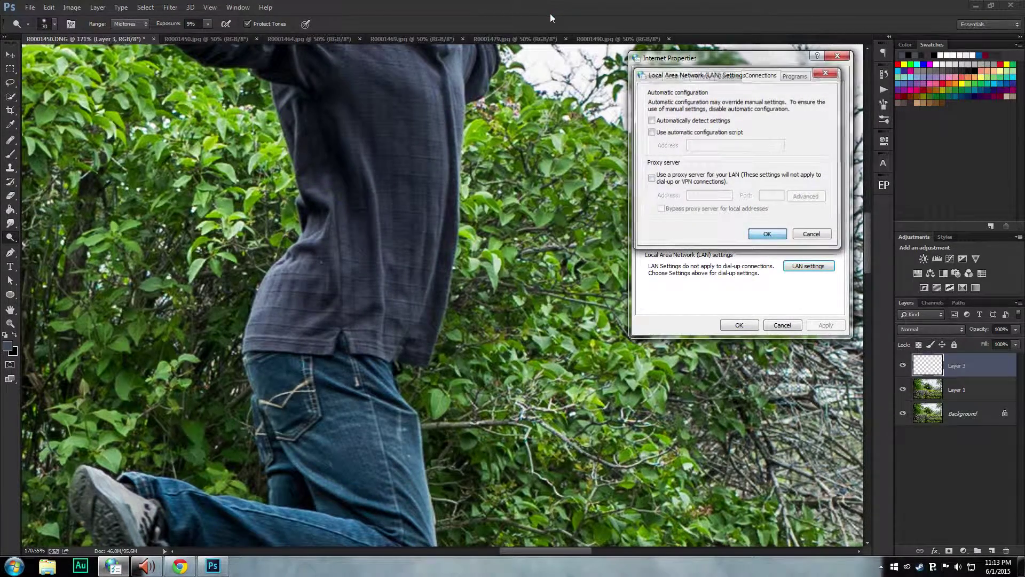
click(447, 271)
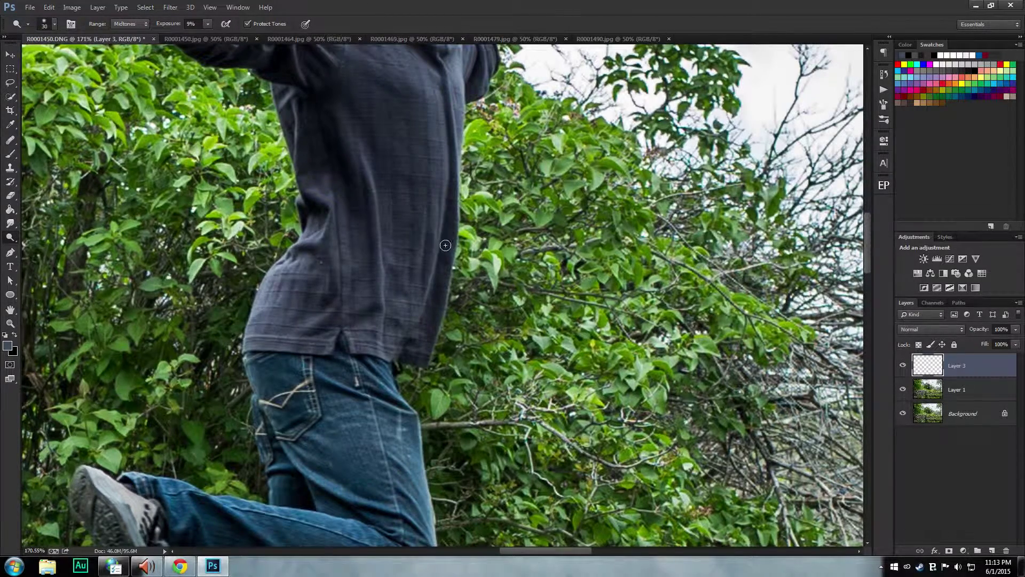
scroll(445, 245, down, 3)
drag(429, 229, 475, 205)
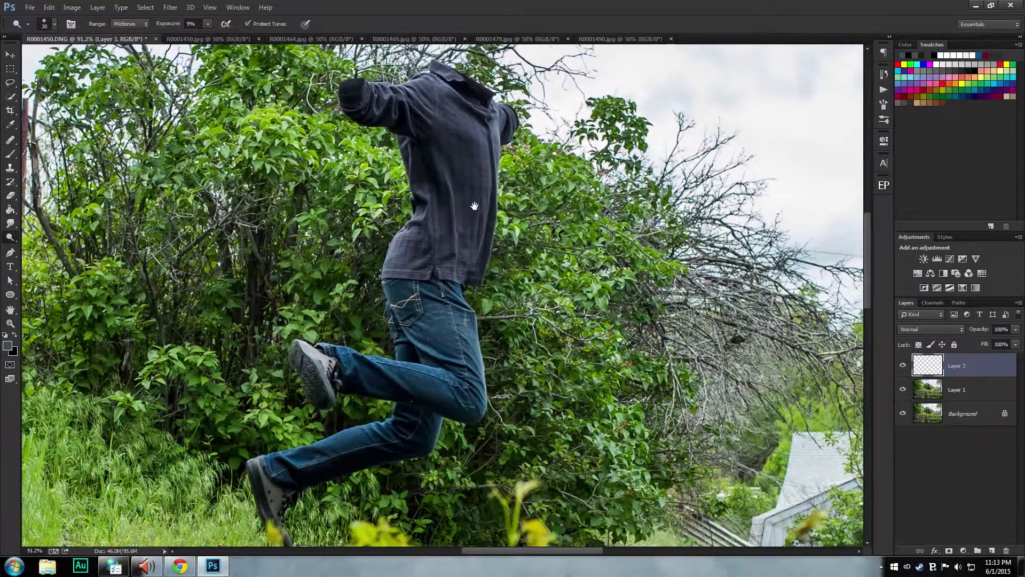